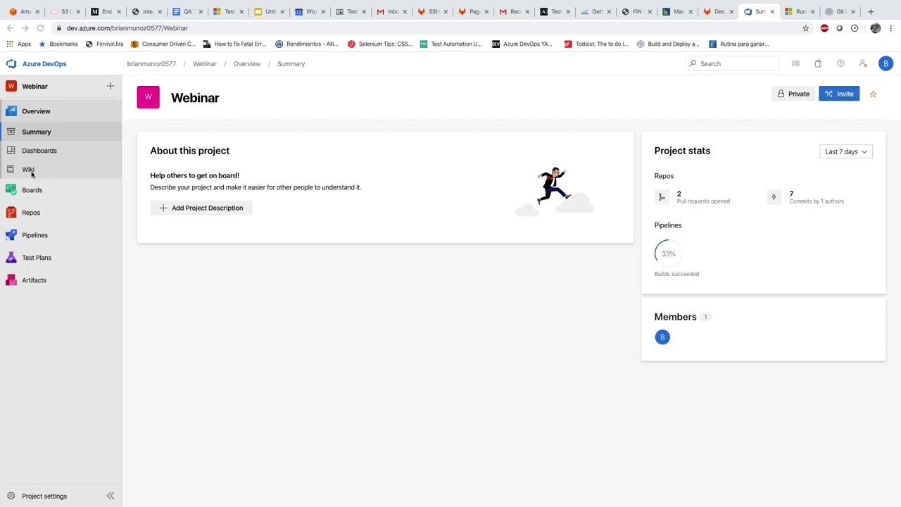
# Start a new classic-editor pipeline from the Webinar repository in Azure Repos Git, with feature as the default branch
pyautogui.click(39, 237)
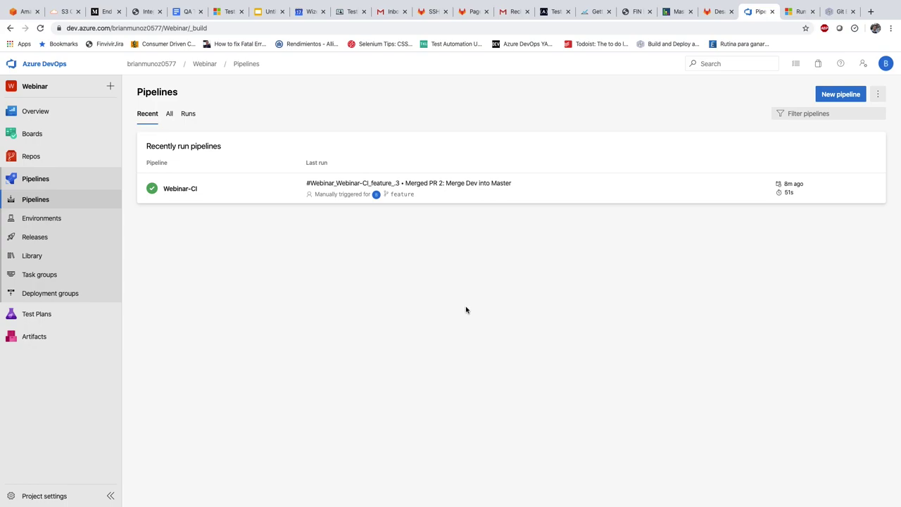
pyautogui.click(838, 96)
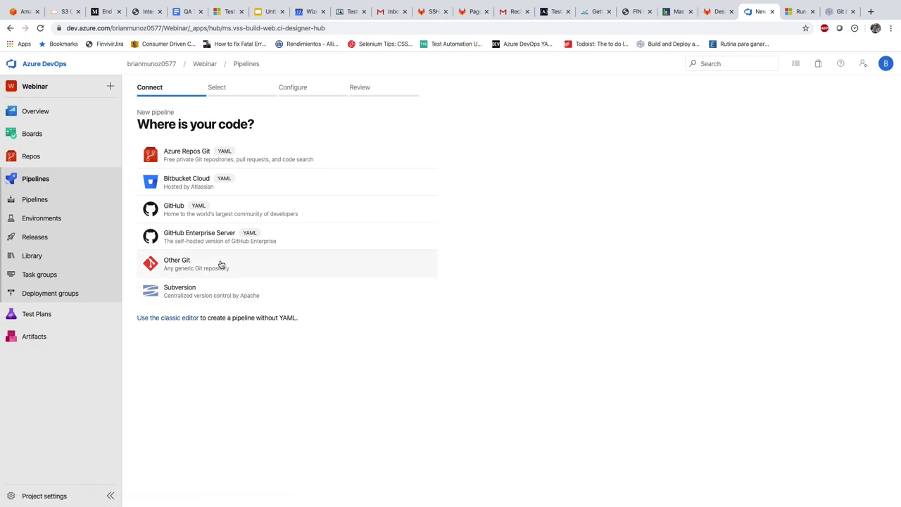
pyautogui.click(156, 321)
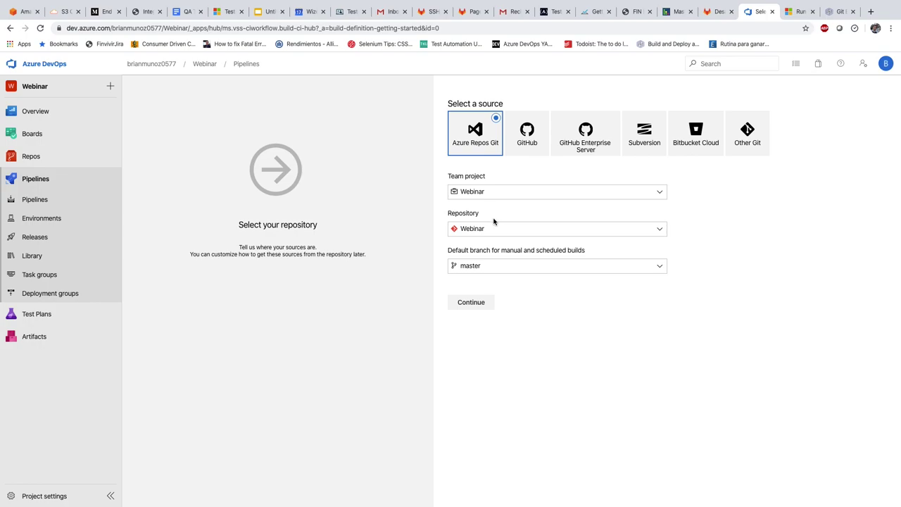
pyautogui.click(521, 264)
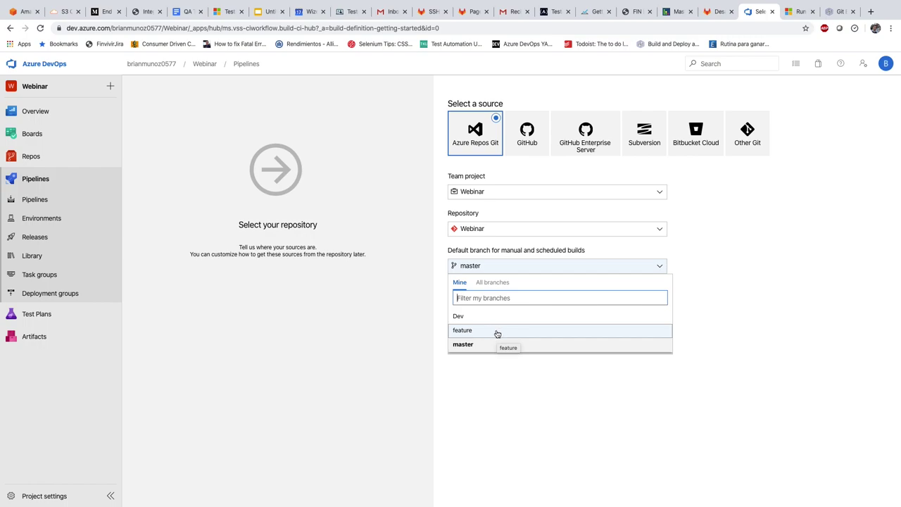
pyautogui.click(497, 333)
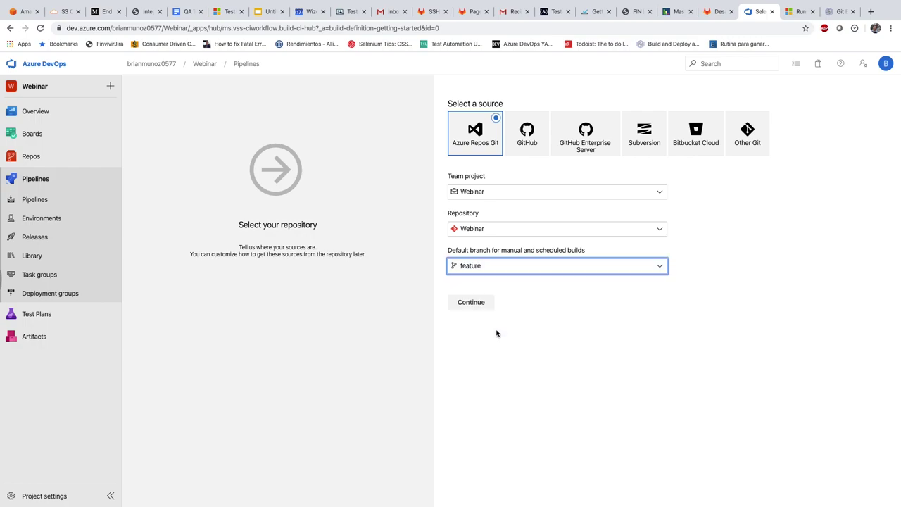
pyautogui.click(470, 302)
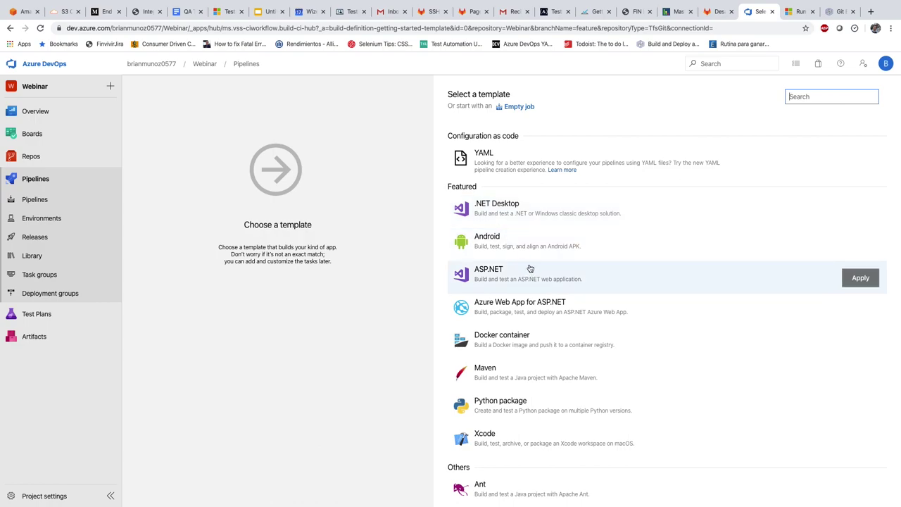
# Base the new pipeline on an empty job instead of a ready-made template
pyautogui.scroll(-3, 508, 367)
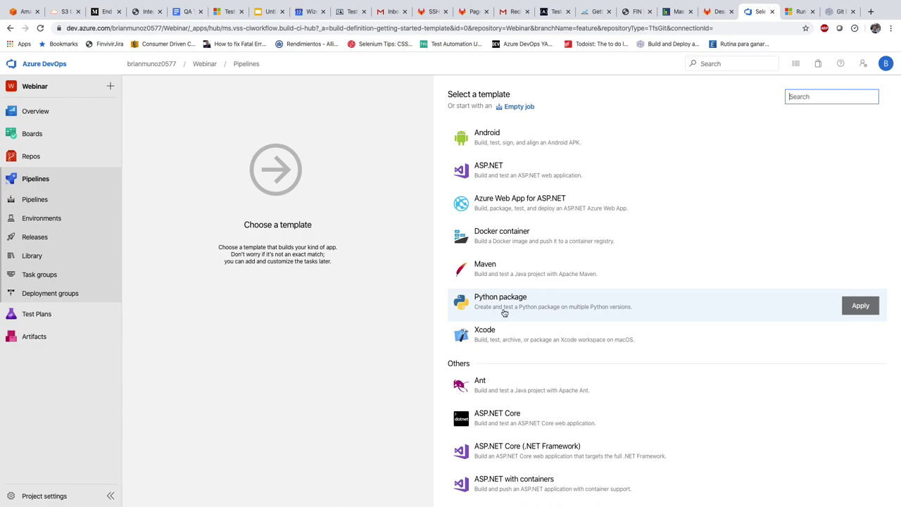
pyautogui.scroll(3, 519, 256)
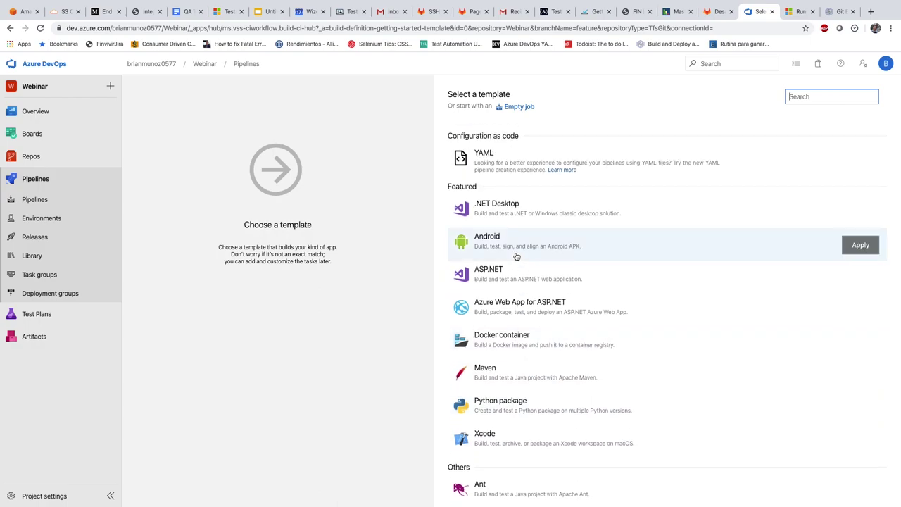
pyautogui.click(523, 106)
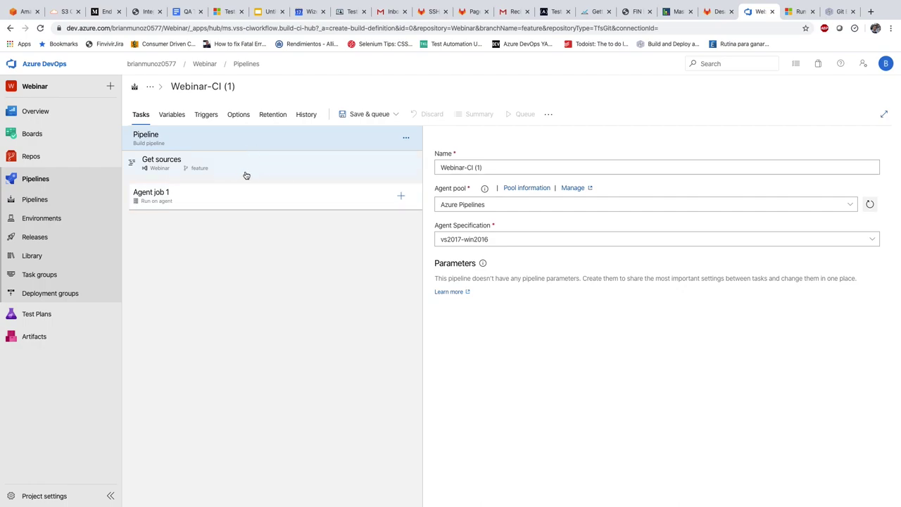
# Set Agent job 1 to use the Azure Pipelines agent pool with the macOS-10.15 agent specification
pyautogui.click(247, 202)
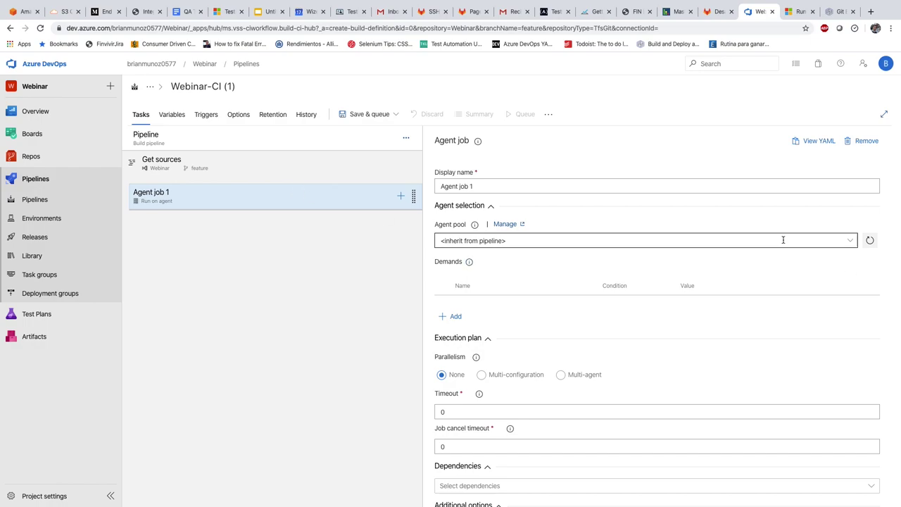
pyautogui.scroll(-1, 850, 244)
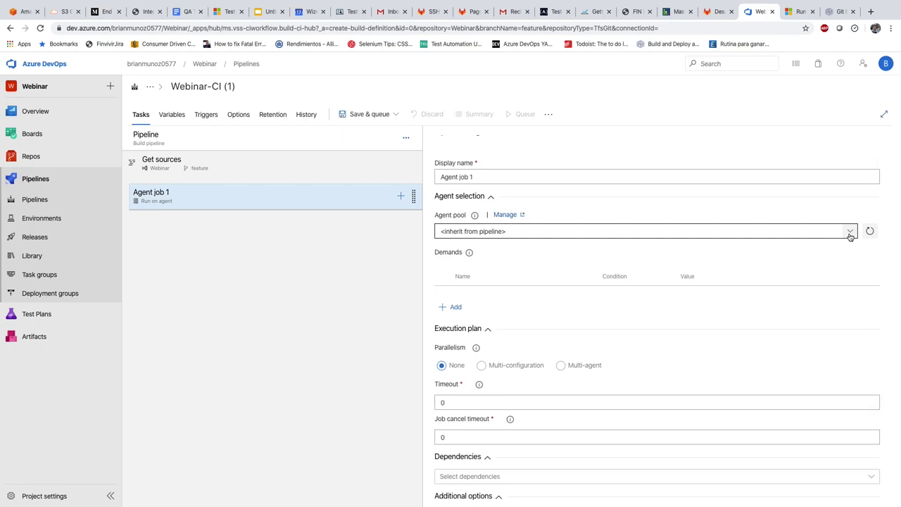
pyautogui.click(849, 233)
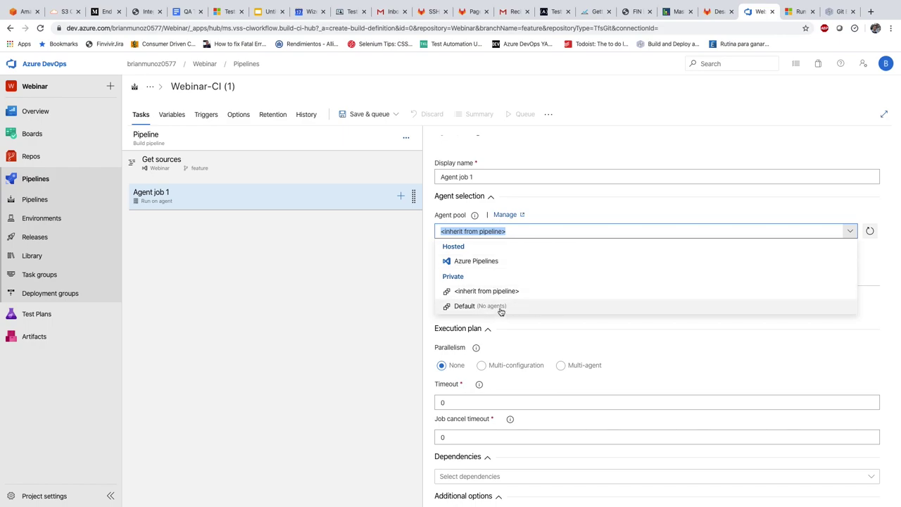
pyautogui.click(509, 234)
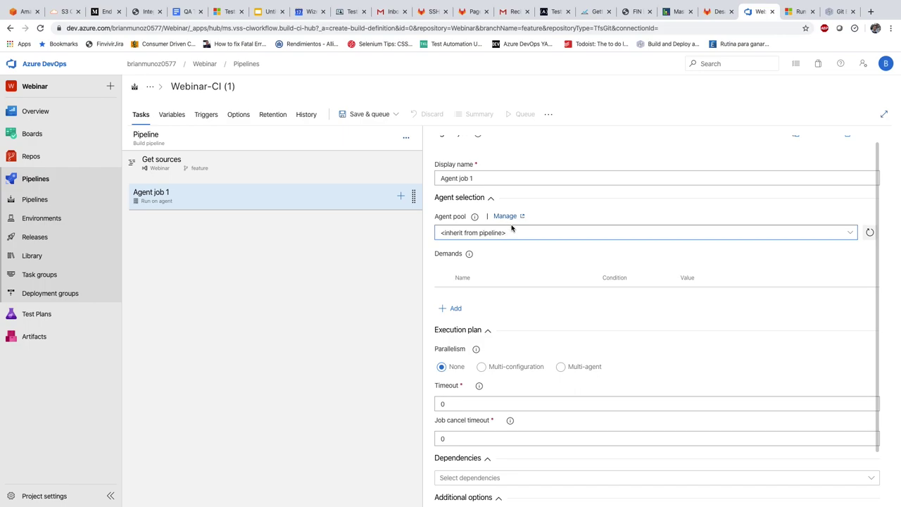
pyautogui.scroll(-1, 511, 227)
pyautogui.click(848, 233)
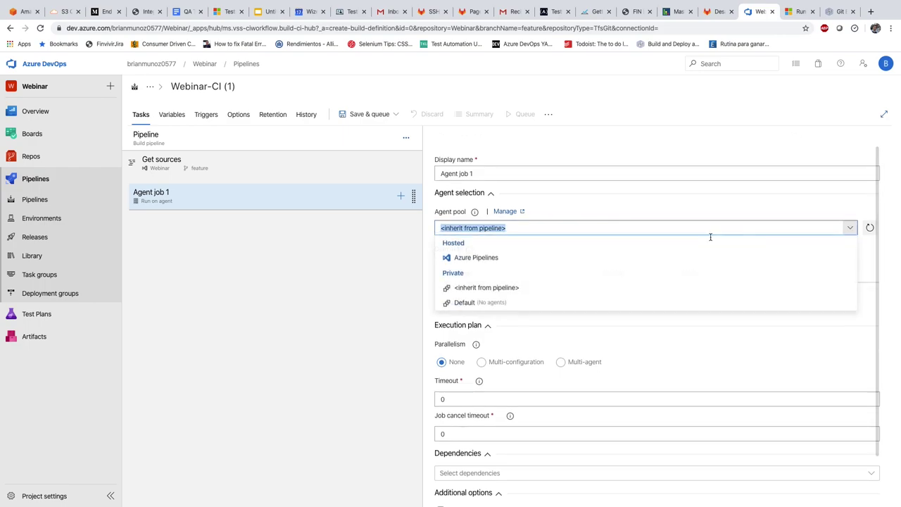
pyautogui.click(510, 261)
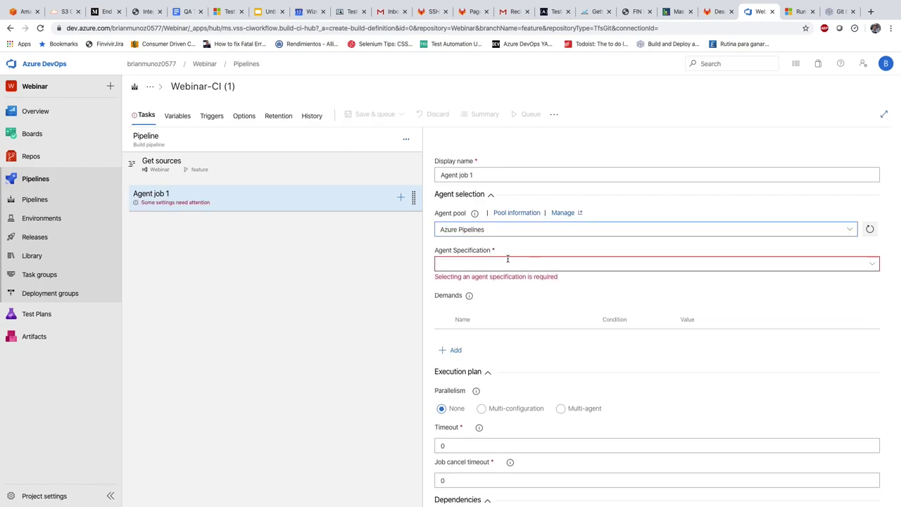
pyautogui.click(873, 262)
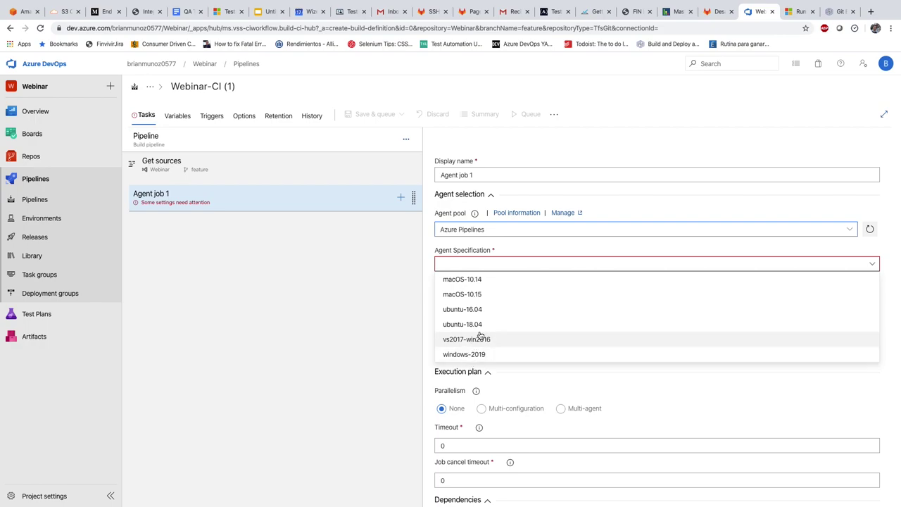
pyautogui.click(487, 298)
# Rename the agent job as "Validate Linting and Unit Tests"
pyautogui.scroll(-3, 538, 280)
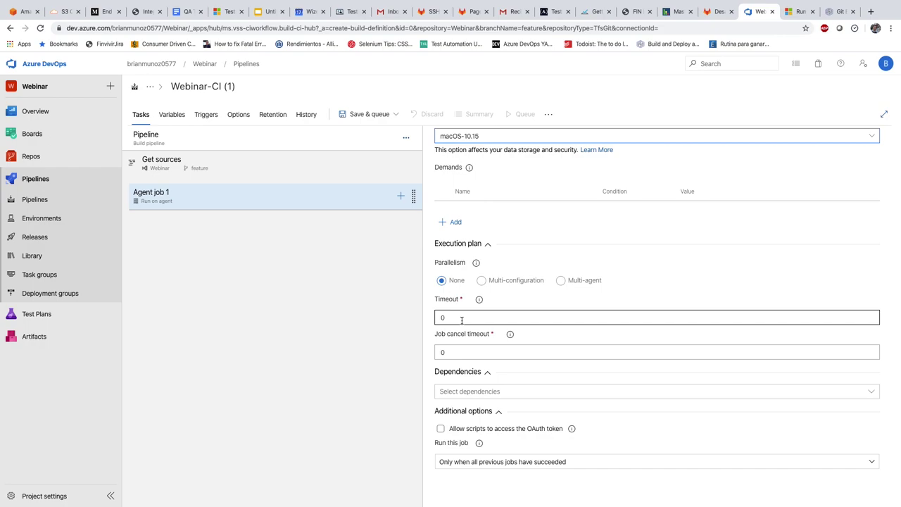
pyautogui.click(484, 395)
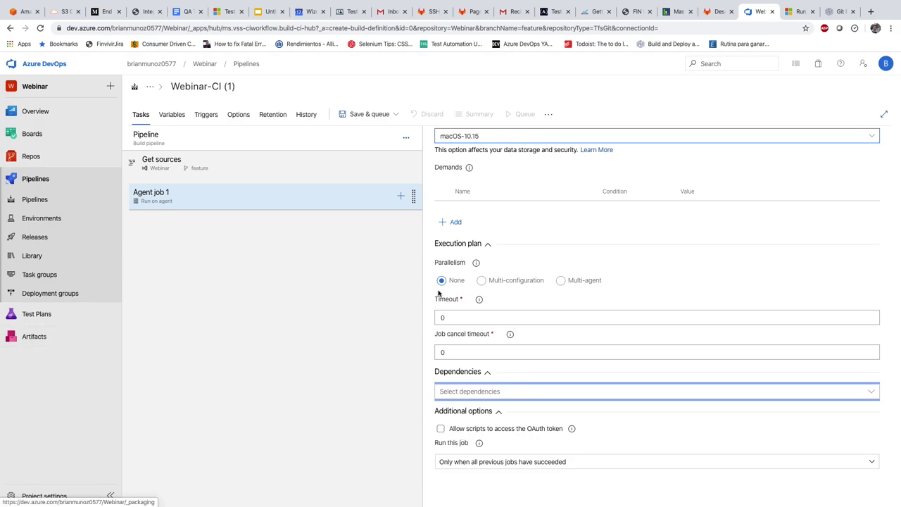
pyautogui.scroll(3, 508, 320)
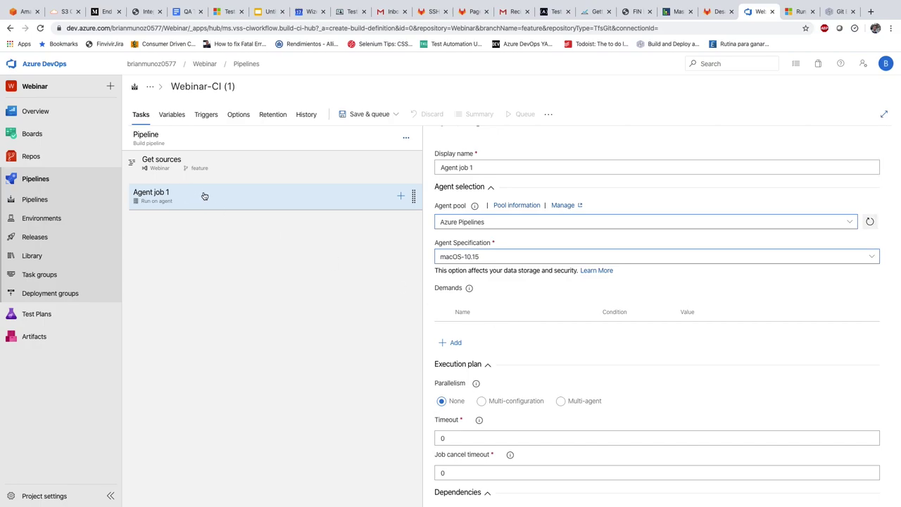
pyautogui.moveTo(435, 161); pyautogui.dragTo(437, 166)
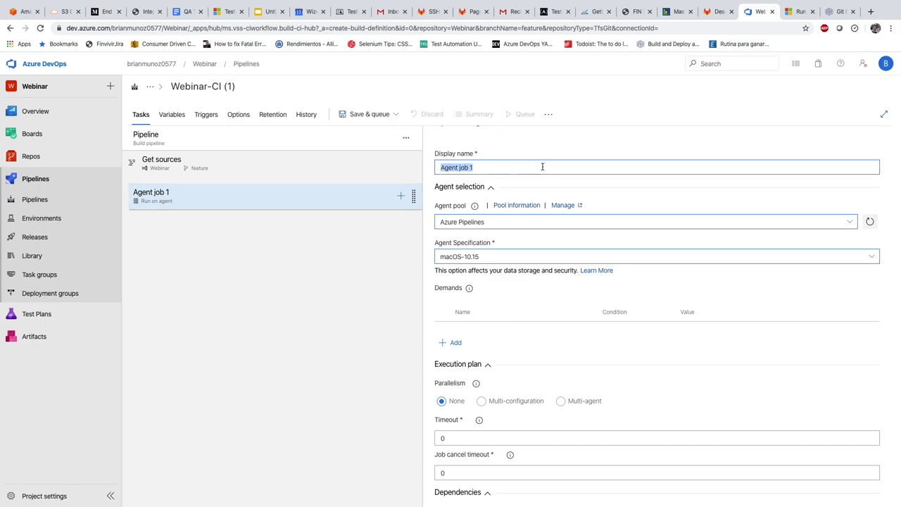
pyautogui.write('Validate')
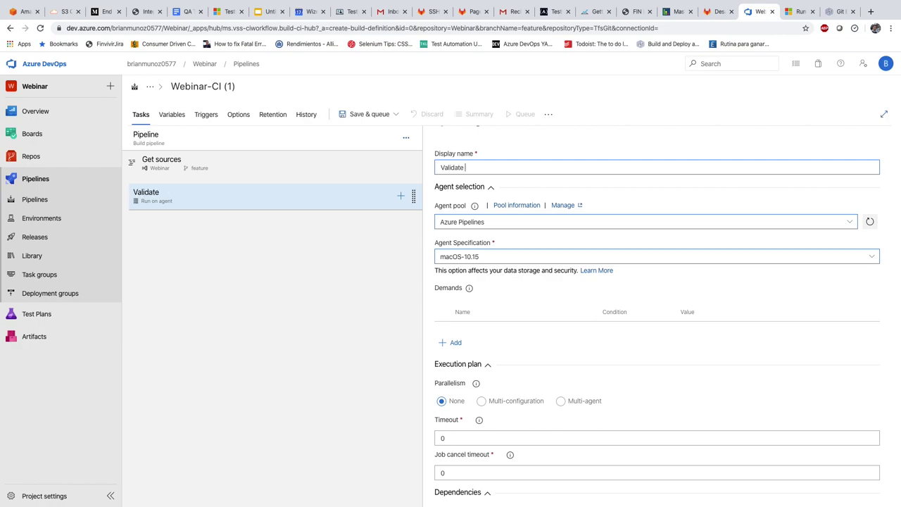
pyautogui.write(' Linting and Unit Tests')
pyautogui.click(407, 223)
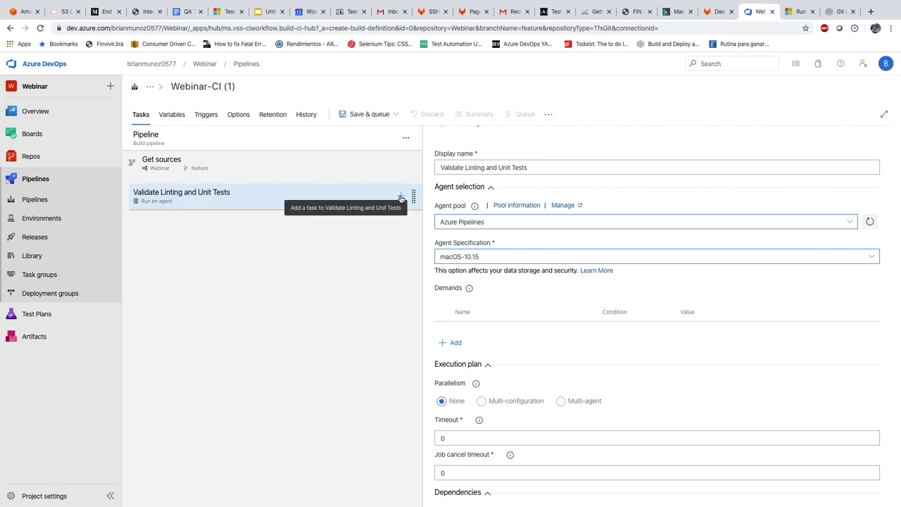
# Find the Node.js tool installer task by searching for "node" and add it to the Validate Linting and Unit Tests job
pyautogui.click(400, 196)
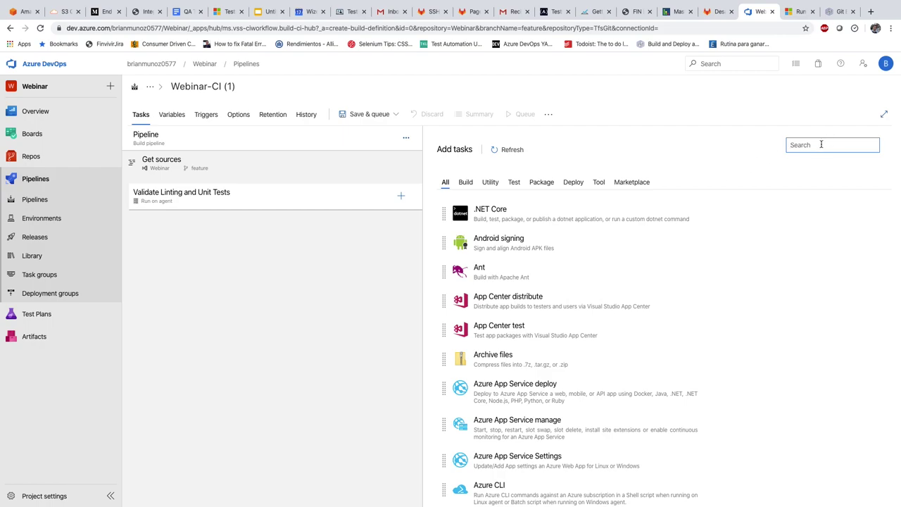
pyautogui.write('node')
pyautogui.click(557, 191)
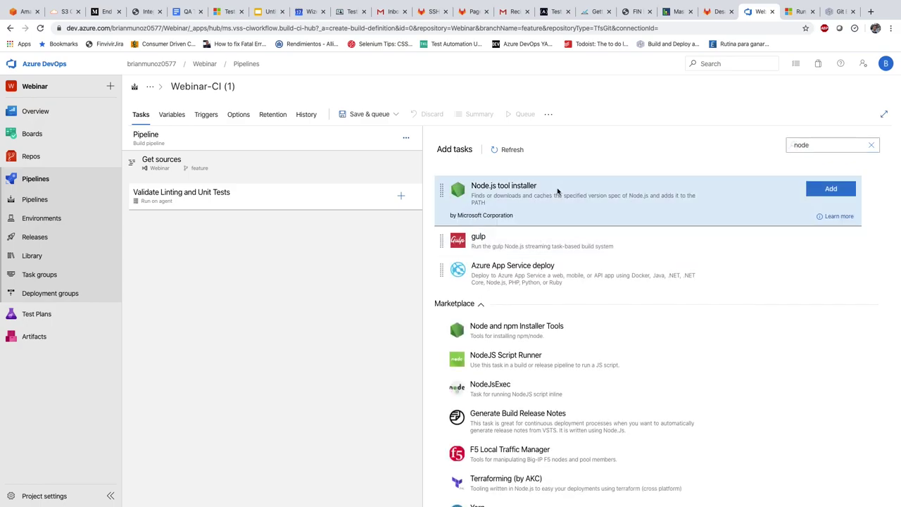
pyautogui.click(823, 188)
# Set the task version of the Node.js installer task to 1.* (preview)
pyautogui.click(223, 228)
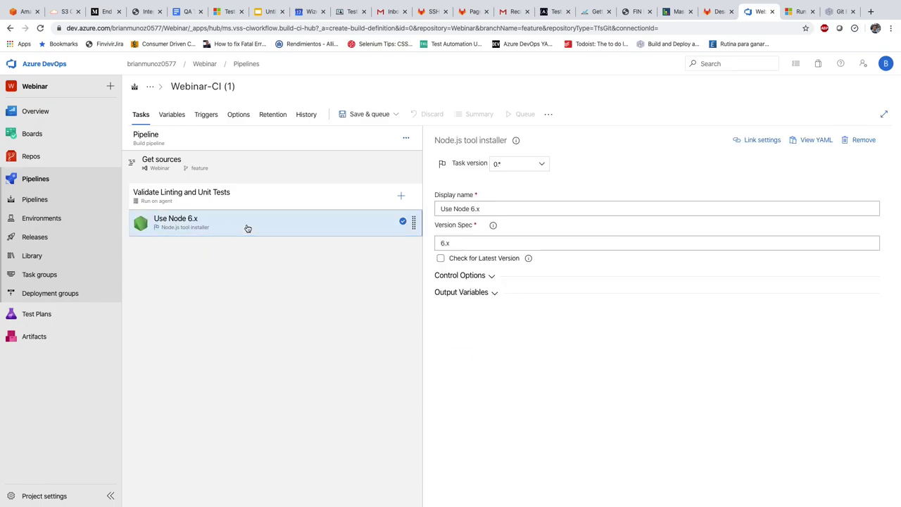
pyautogui.click(525, 167)
pyautogui.click(520, 181)
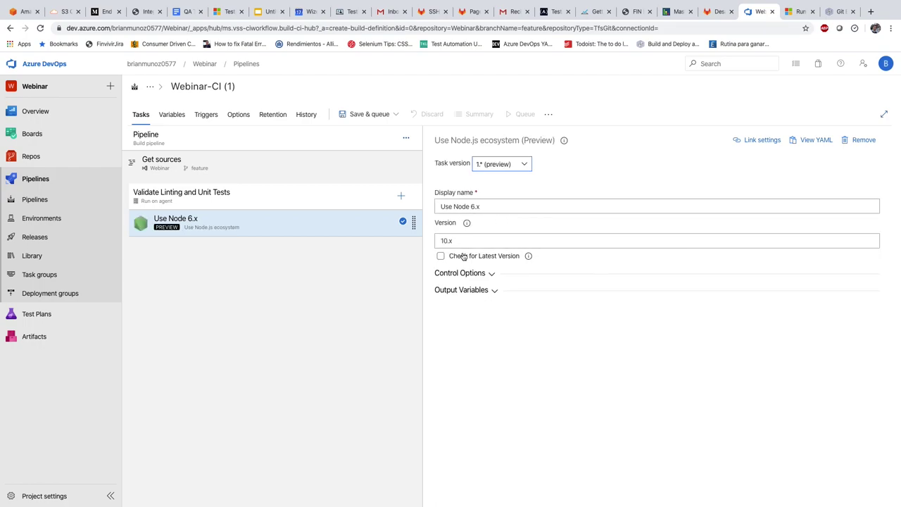
# Find the npm task by searching for "npm" and add it to the job after the Node task
pyautogui.click(400, 196)
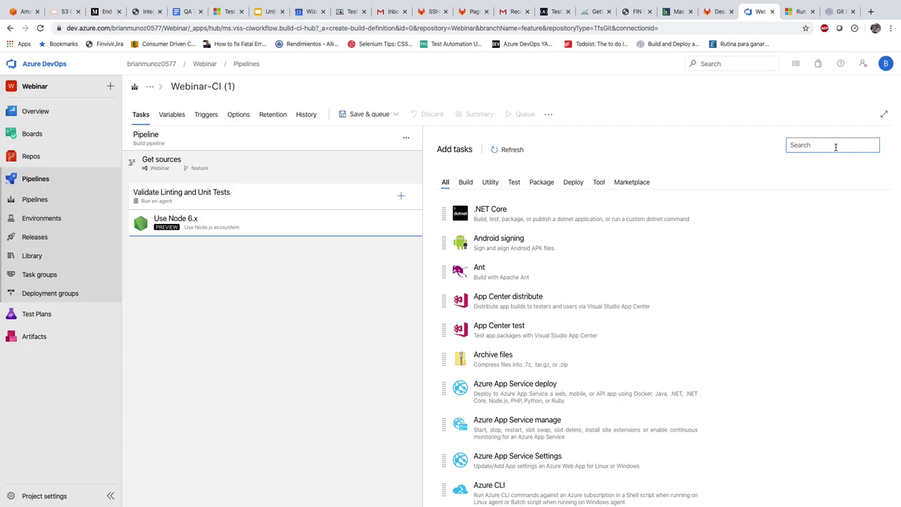
pyautogui.write('npm')
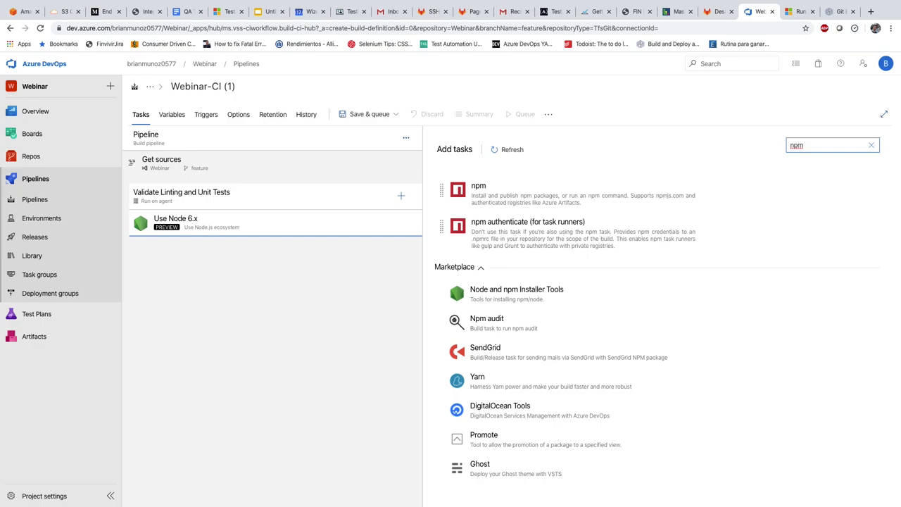
pyautogui.moveTo(569, 200)
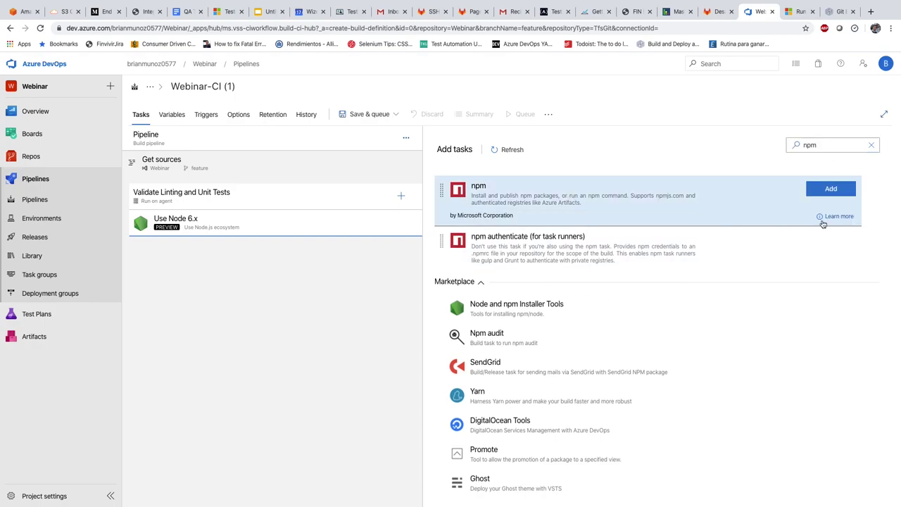
pyautogui.click(831, 193)
# Set the npm install task's working folder containing package.json to the restful-booker folder of the repository
pyautogui.click(300, 251)
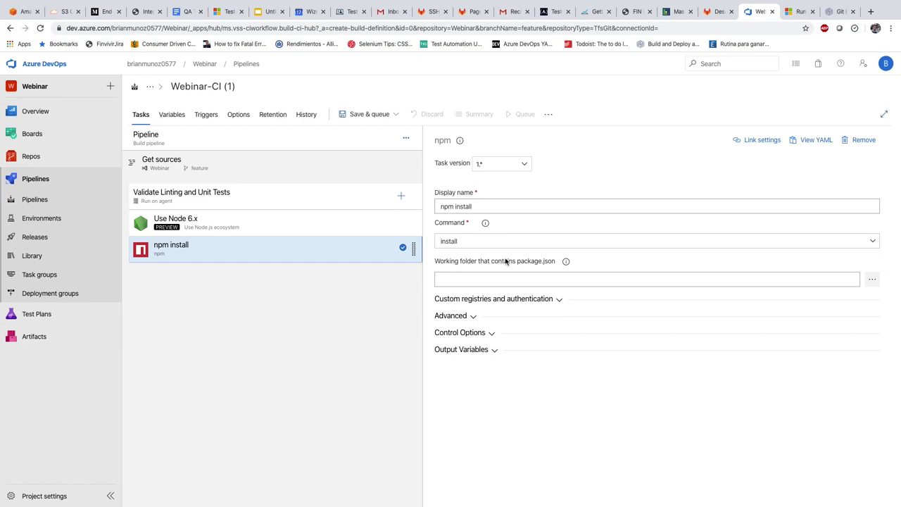
pyautogui.click(873, 280)
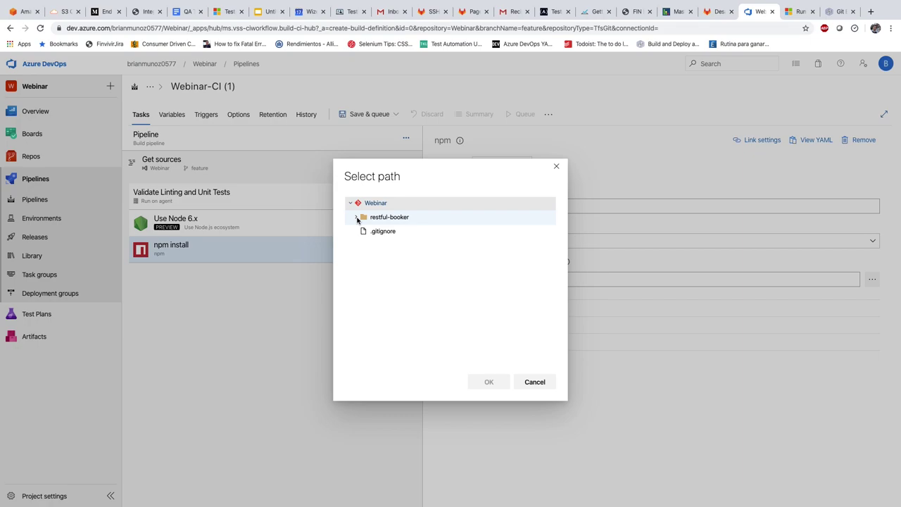
pyautogui.click(357, 219)
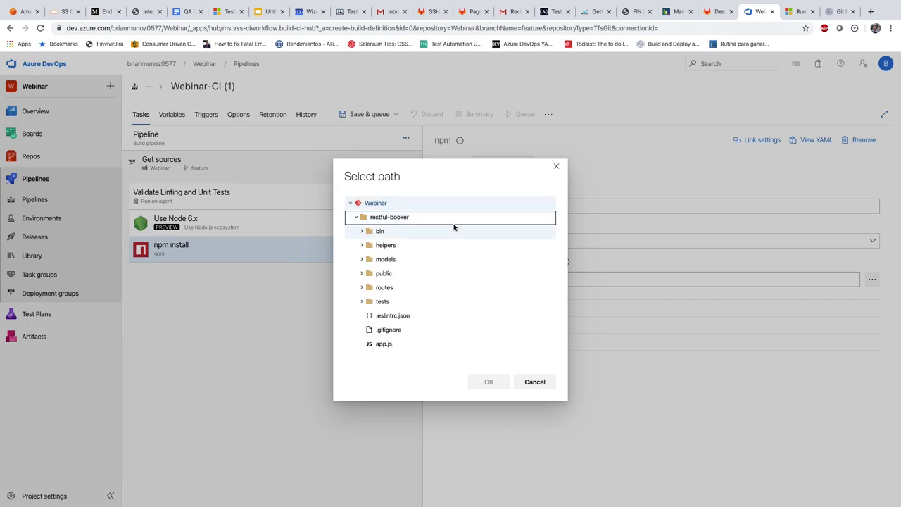
pyautogui.scroll(-3, 401, 283)
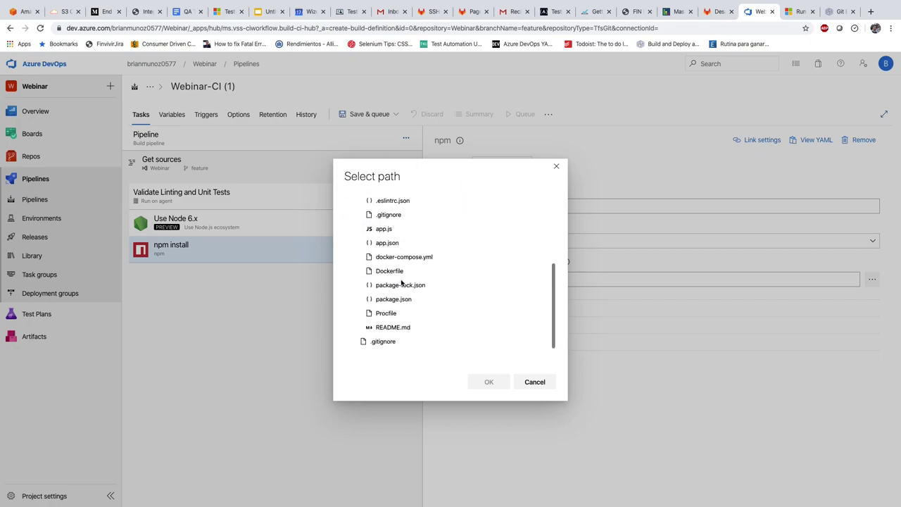
pyautogui.scroll(5, 391, 303)
pyautogui.click(372, 205)
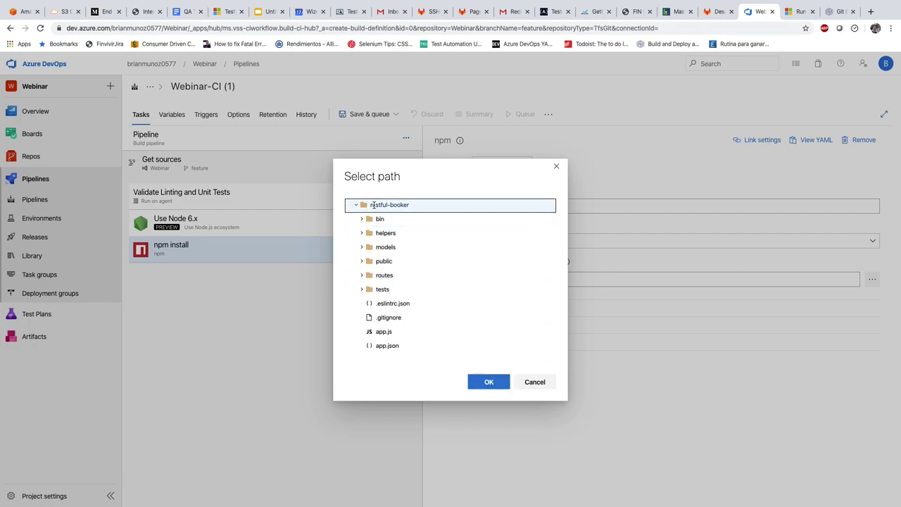
pyautogui.click(484, 381)
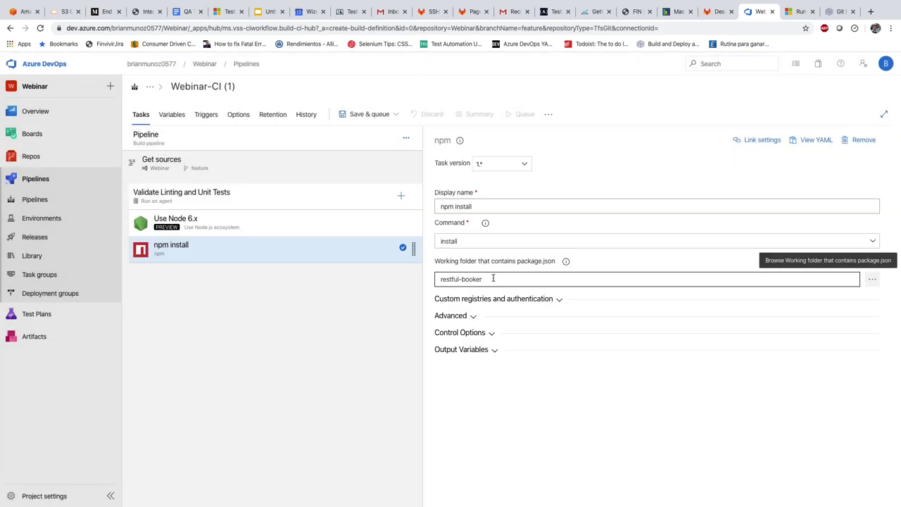
pyautogui.doubleClick(467, 262)
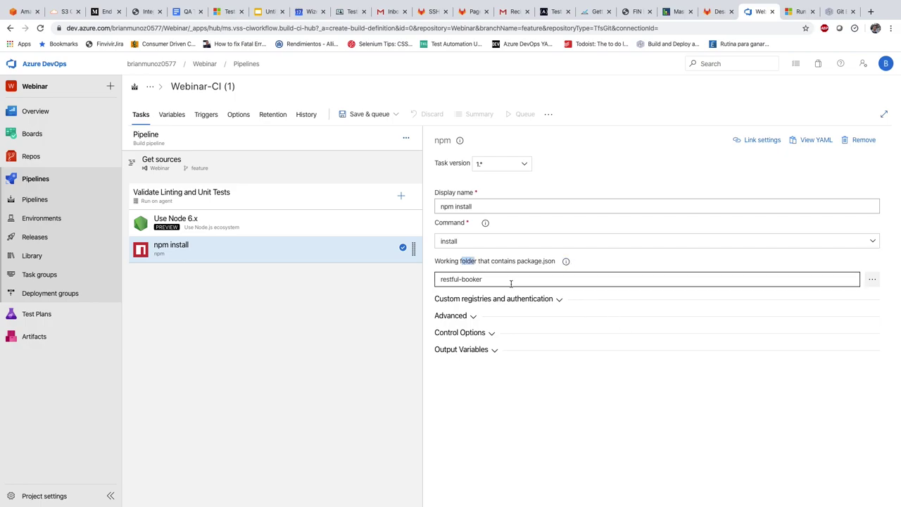
pyautogui.click(484, 280)
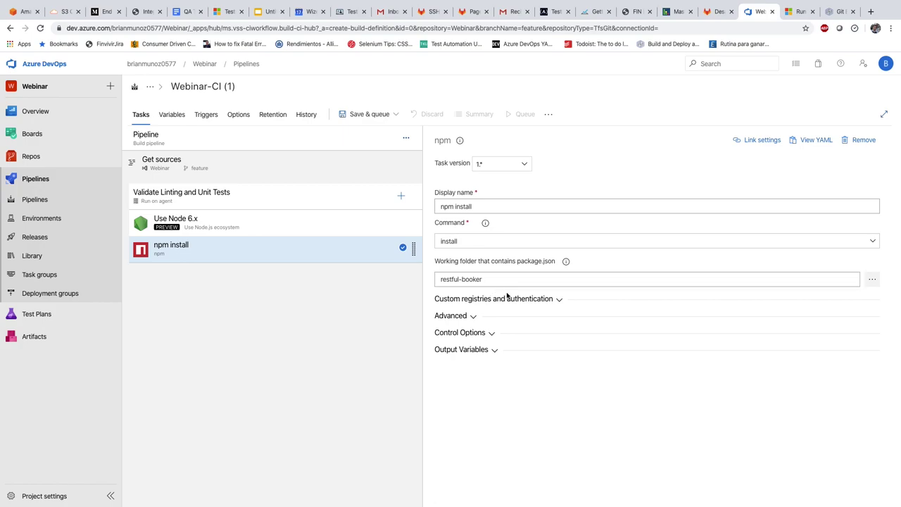
# Add a second npm task to the Validate Linting and Unit Tests job and set its command to custom
pyautogui.click(403, 199)
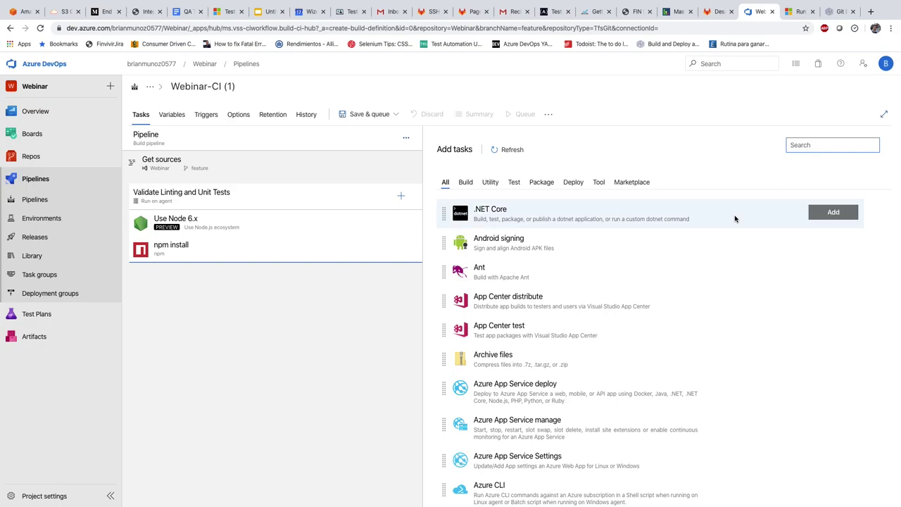
pyautogui.write('npm')
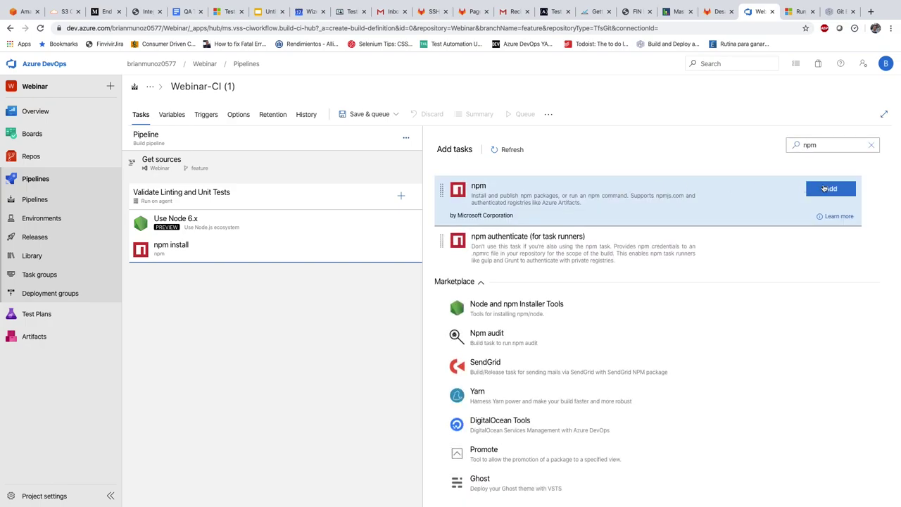
pyautogui.click(818, 189)
pyautogui.click(326, 277)
pyautogui.click(519, 239)
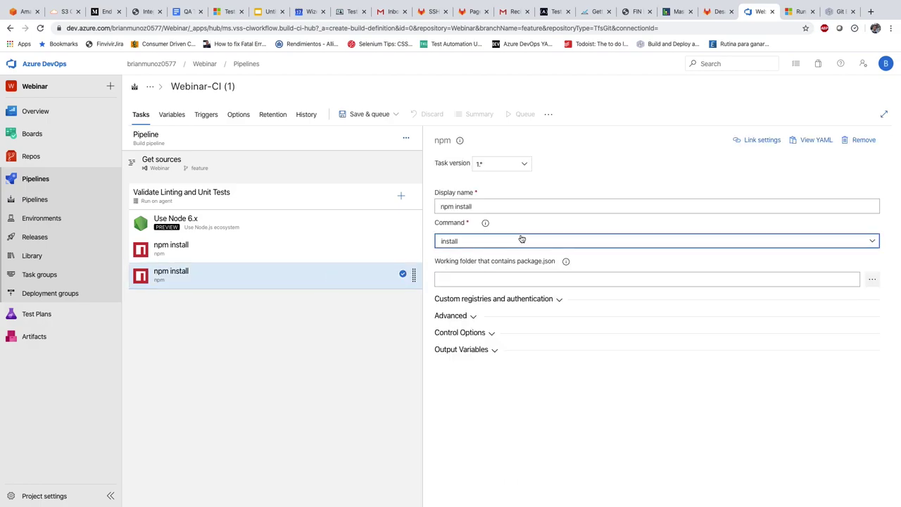
pyautogui.click(485, 297)
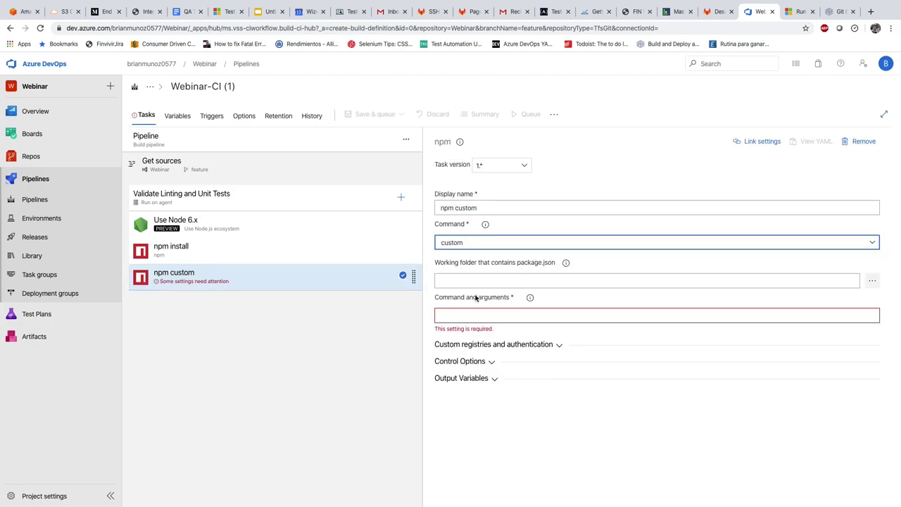
# Set the custom npm task's working folder to restful-booker and its command and arguments to "run lint"
pyautogui.click(871, 280)
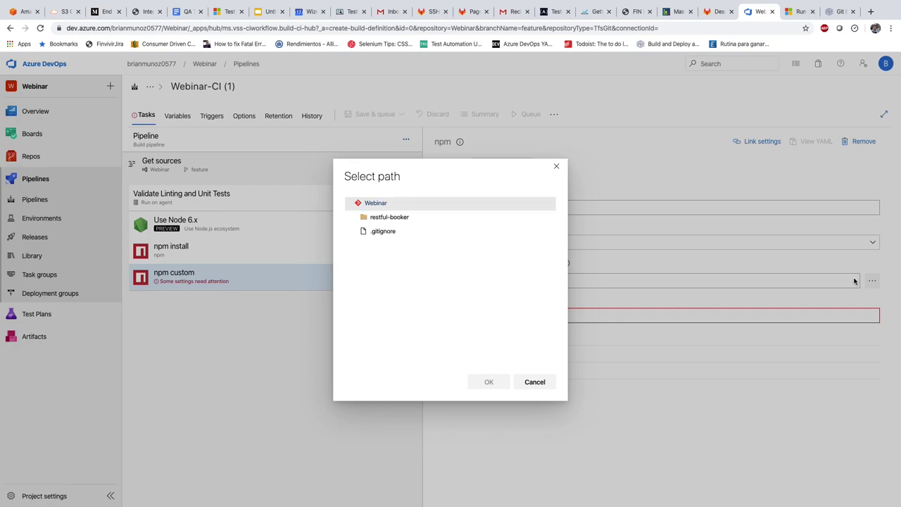
pyautogui.click(414, 214)
pyautogui.click(486, 382)
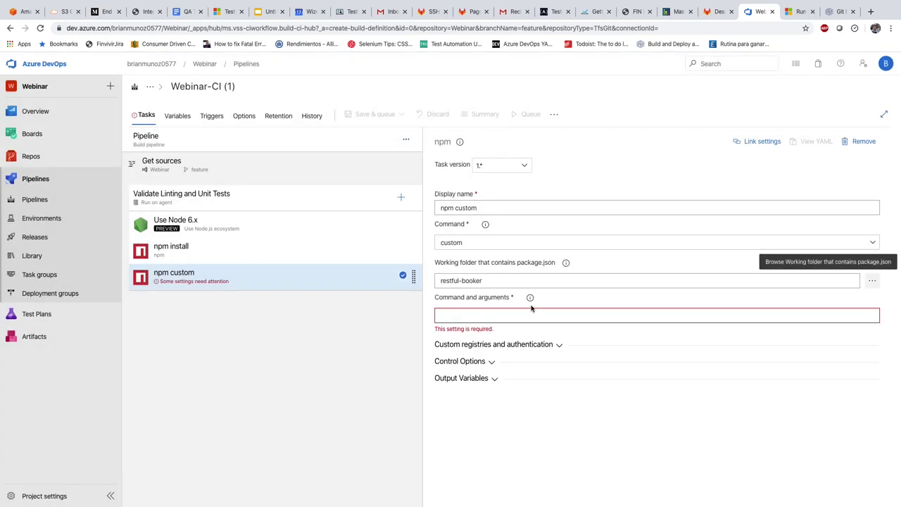
pyautogui.click(505, 313)
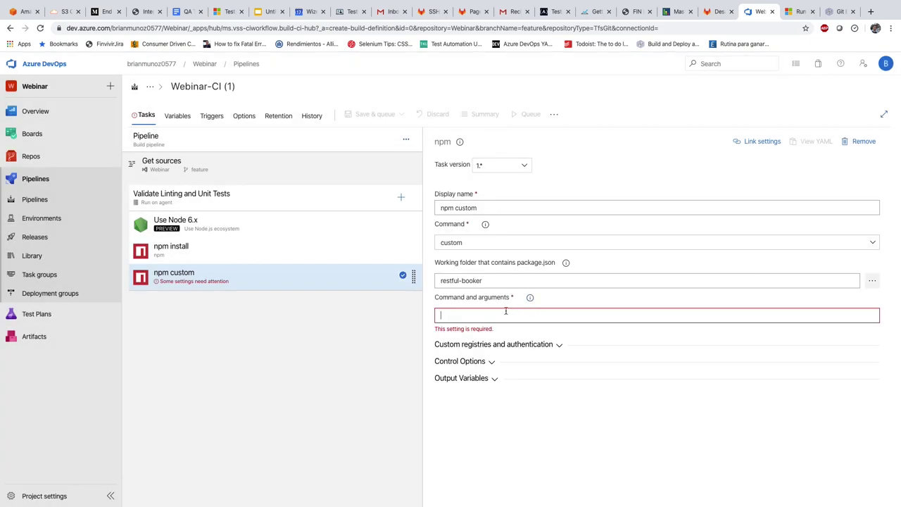
pyautogui.write('run lint')
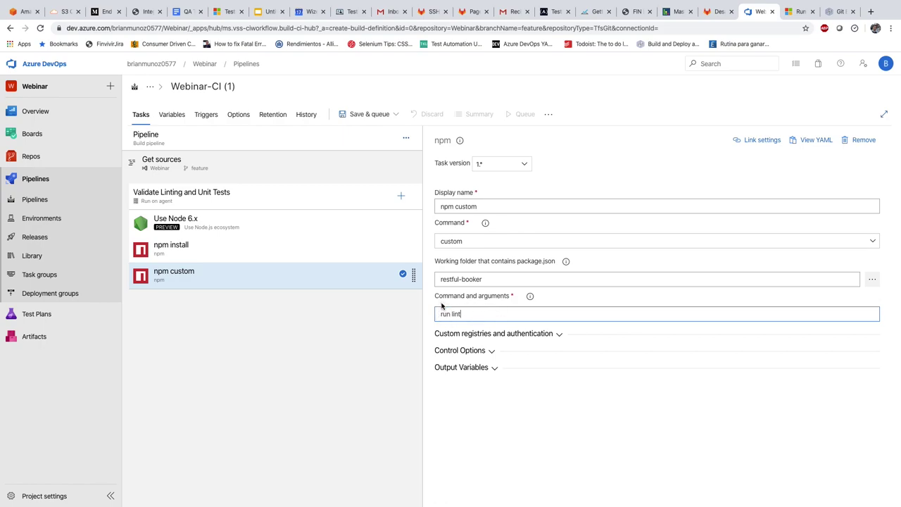
pyautogui.click(299, 270)
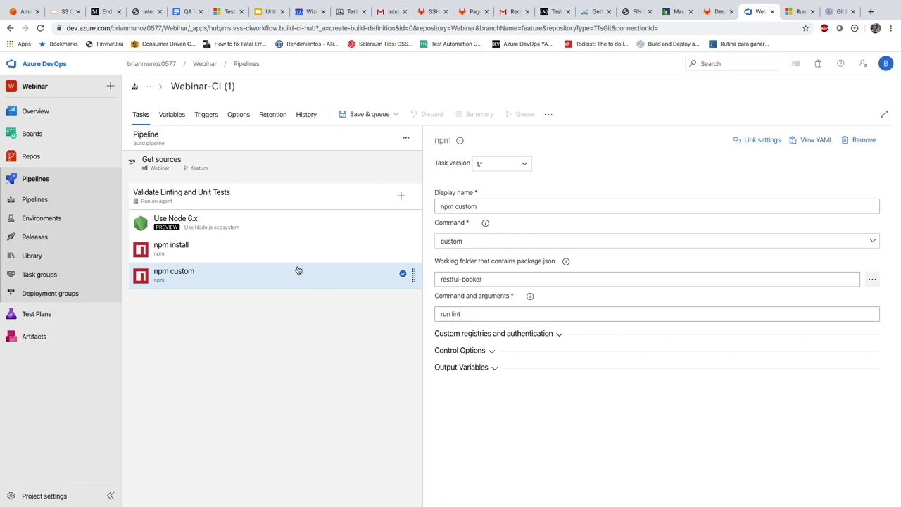
# Add a third npm task to the job after the lint task and set its command to custom
pyautogui.click(401, 197)
pyautogui.write('n')
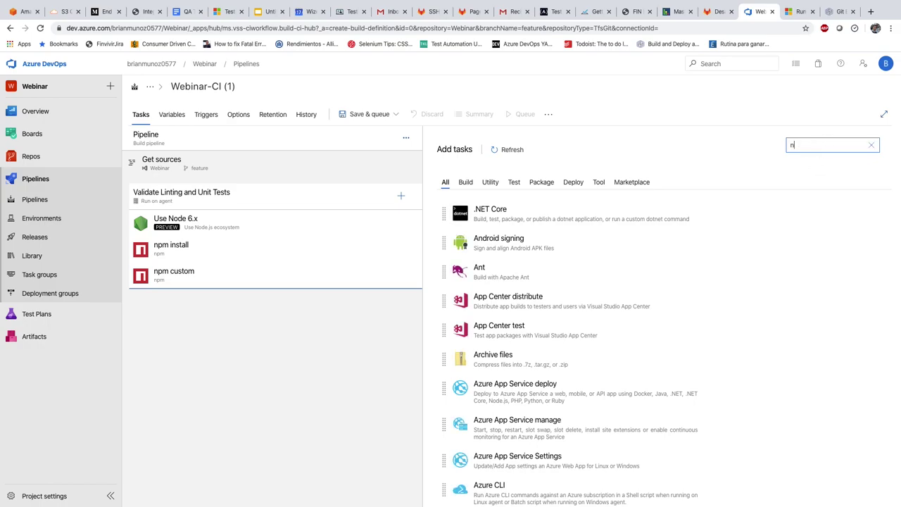
pyautogui.moveTo(851, 199); pyautogui.dragTo(331, 310)
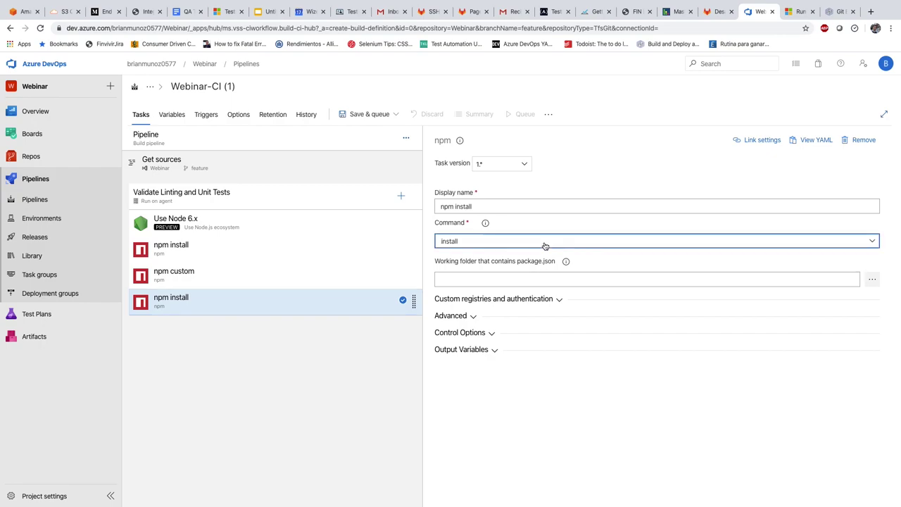
pyautogui.click(543, 243)
pyautogui.click(510, 296)
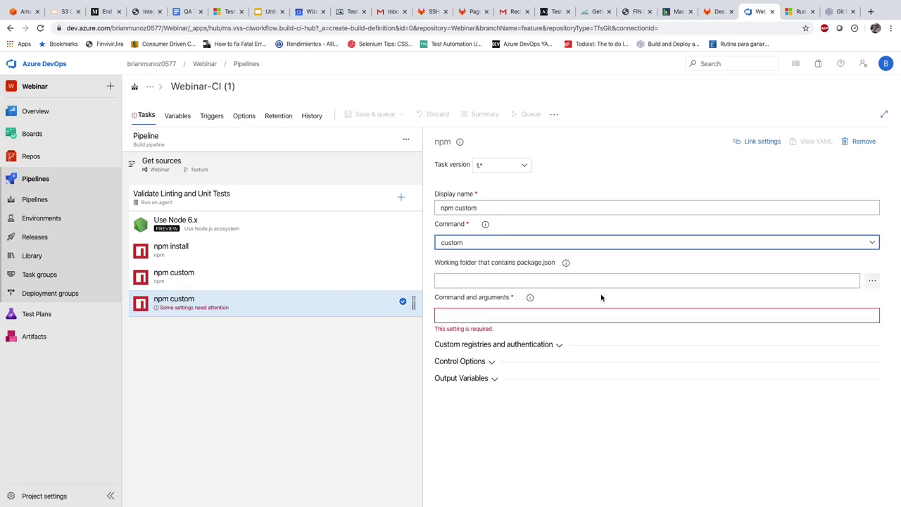
# Point the last npm task to the restful-booker folder and set its command and arguments to "test"
pyautogui.click(872, 281)
pyautogui.click(389, 216)
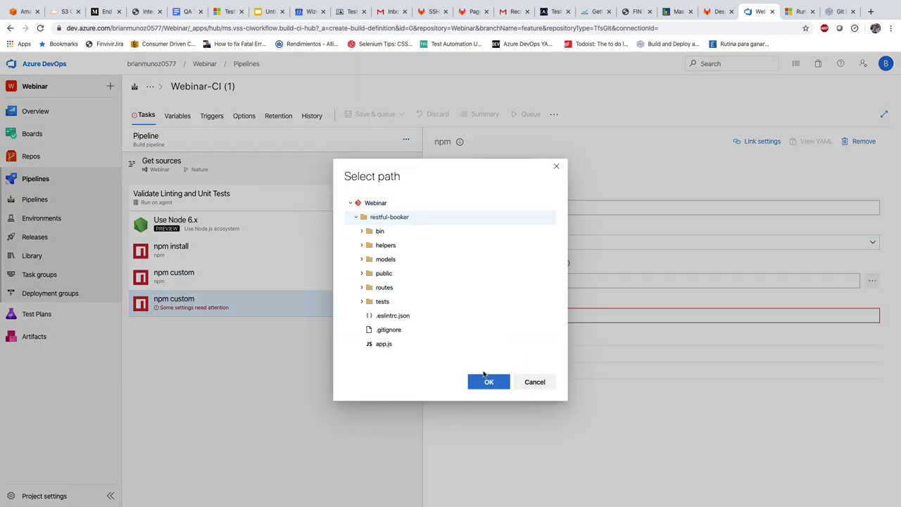
pyautogui.click(484, 380)
pyautogui.click(784, 314)
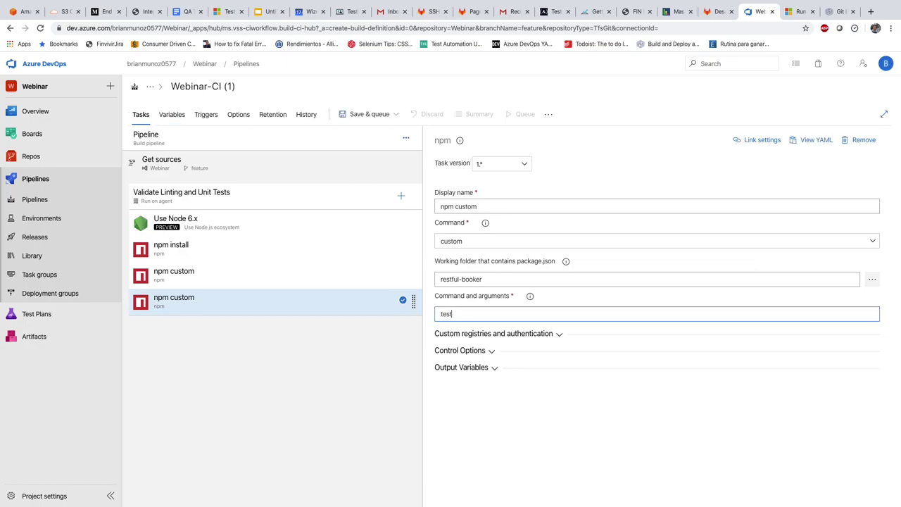
pyautogui.click(541, 426)
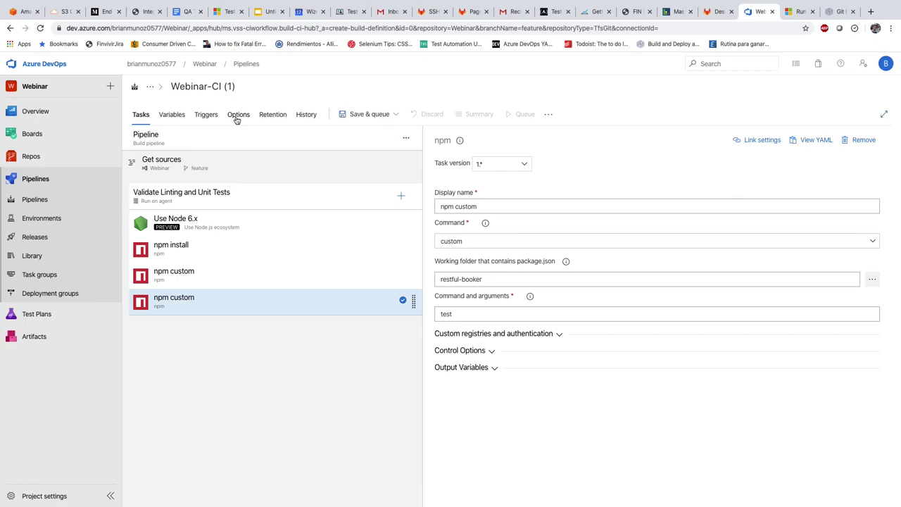
# Copy $(TeamProject)_$(Build.DefinitionName)_$(SourceBranchName)_$(Date:yyyyMMdd)$(Rev:.r) from the Microsoft run number documentation page into the pipeline's build number format
pyautogui.click(177, 116)
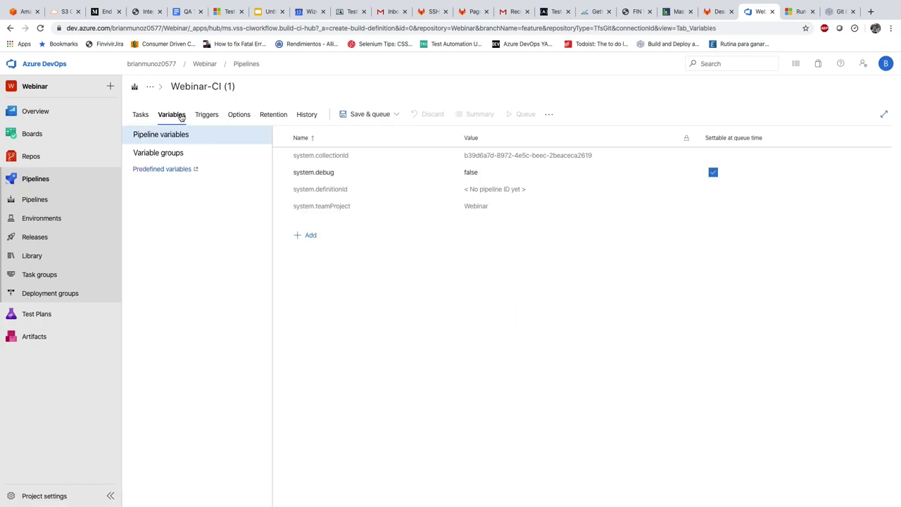
pyautogui.click(242, 116)
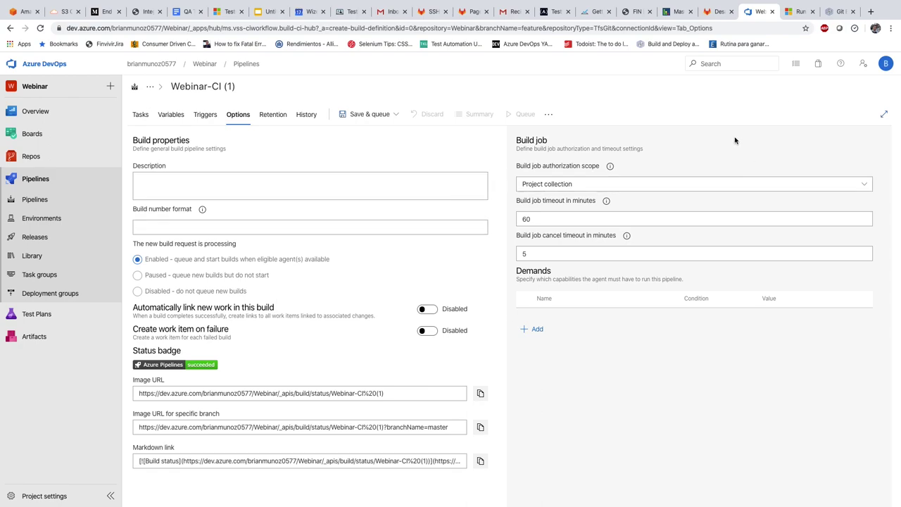
pyautogui.click(798, 12)
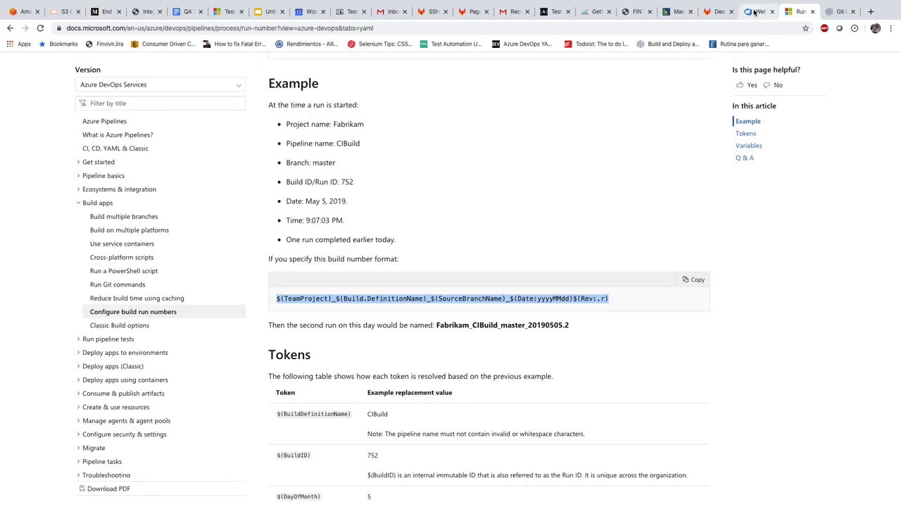
pyautogui.rightClick(458, 299)
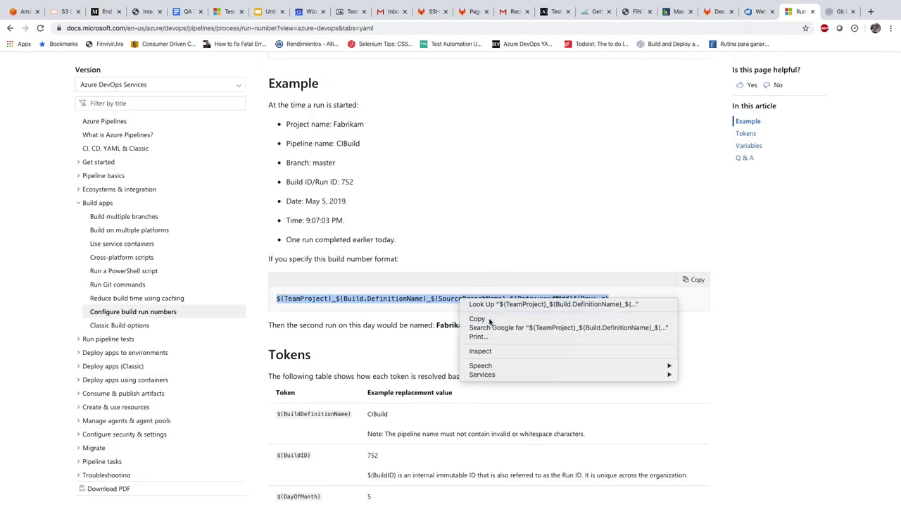
pyautogui.click(477, 318)
pyautogui.click(757, 12)
pyautogui.click(174, 226)
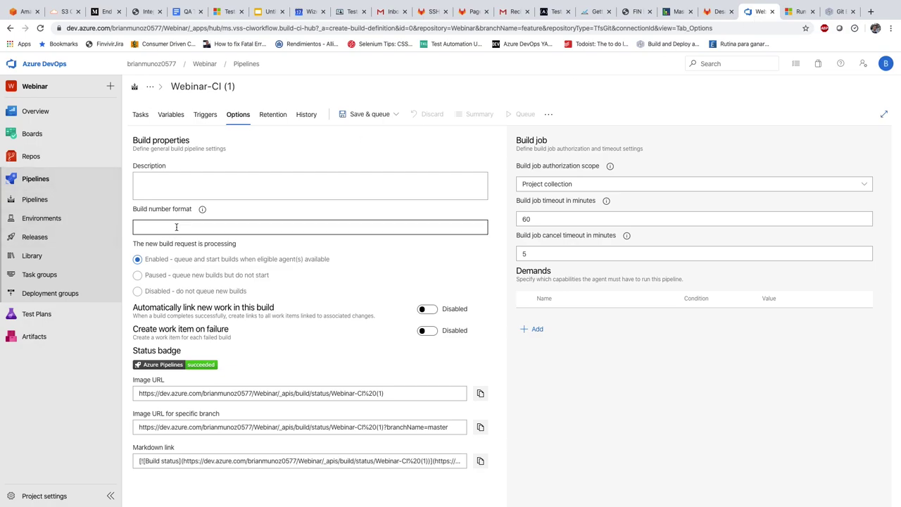
pyautogui.hotkey('ctrl', 'v')
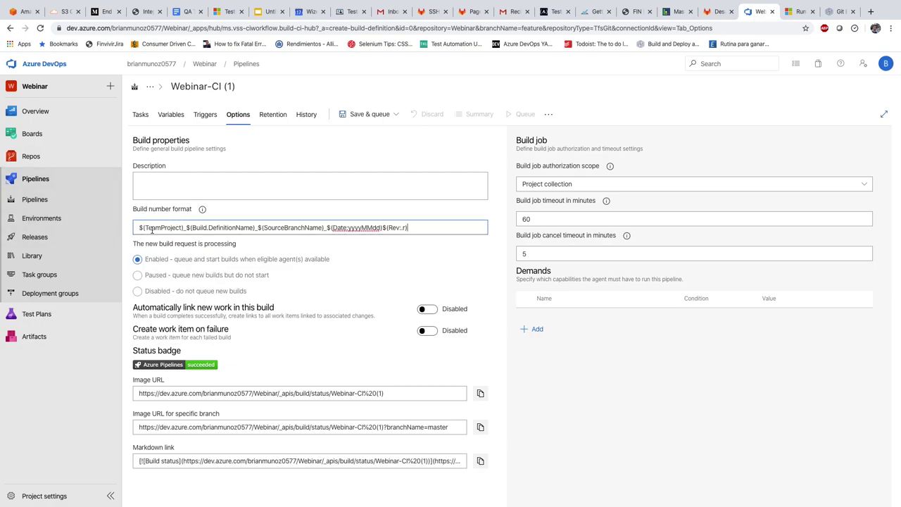
# Examine the team project, definition name, source branch, date and revision tokens in the build number format
pyautogui.moveTo(144, 228); pyautogui.dragTo(186, 227)
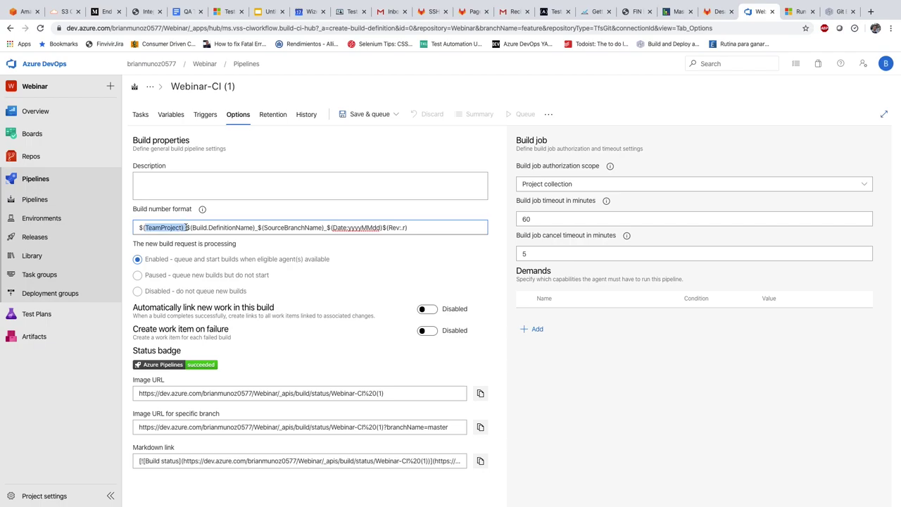
pyautogui.click(233, 228)
pyautogui.moveTo(269, 229); pyautogui.dragTo(318, 229)
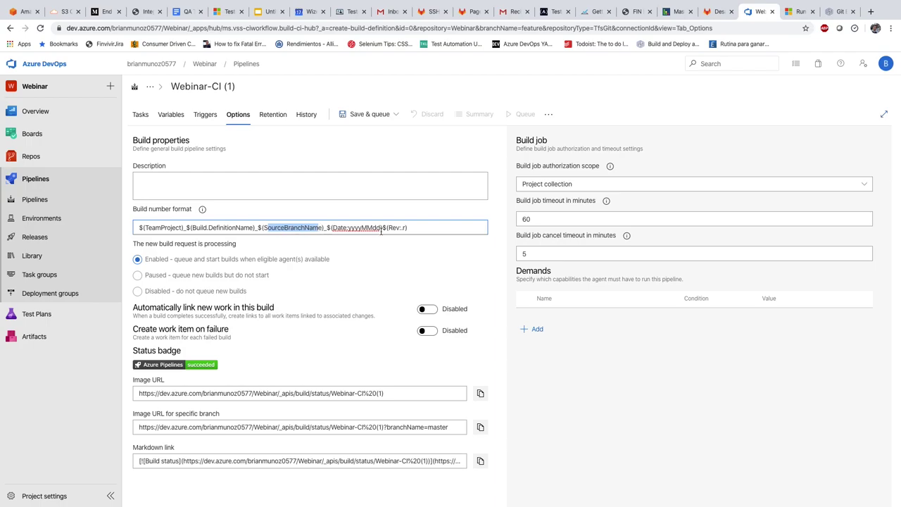
pyautogui.click(360, 228)
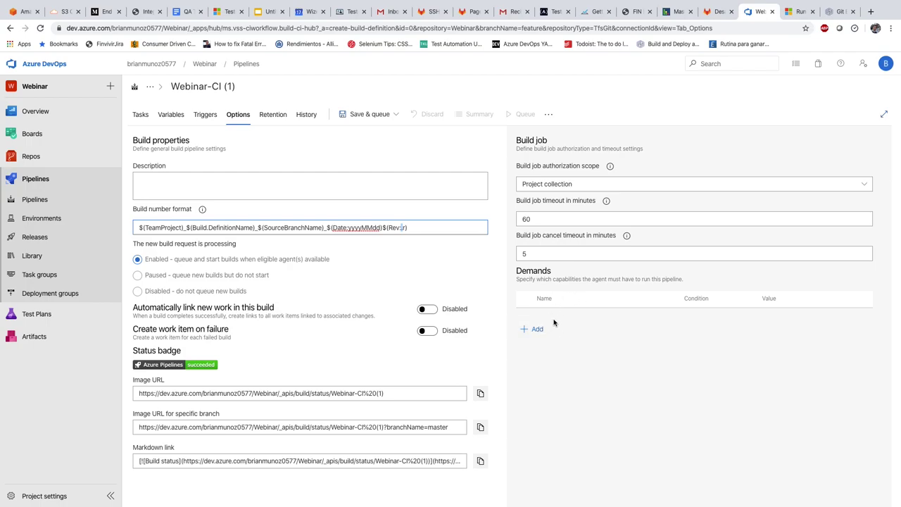
# Review the pipeline's retention and trigger settings, including the options of a trial scheduled build that is deleted again
pyautogui.click(273, 115)
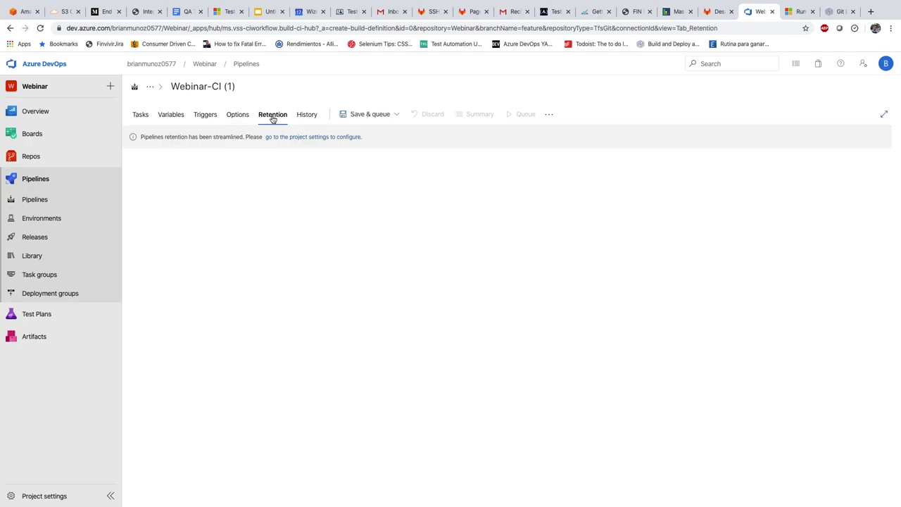
pyautogui.click(175, 117)
pyautogui.click(210, 116)
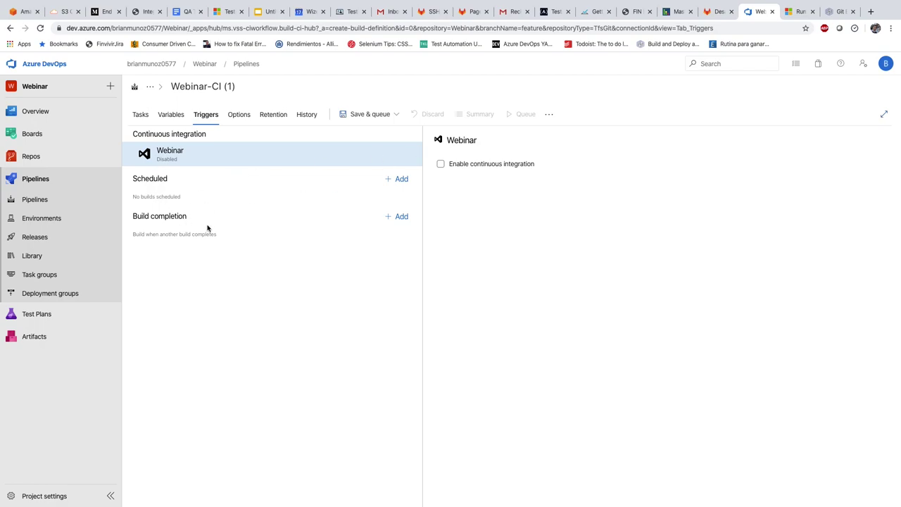
pyautogui.click(400, 179)
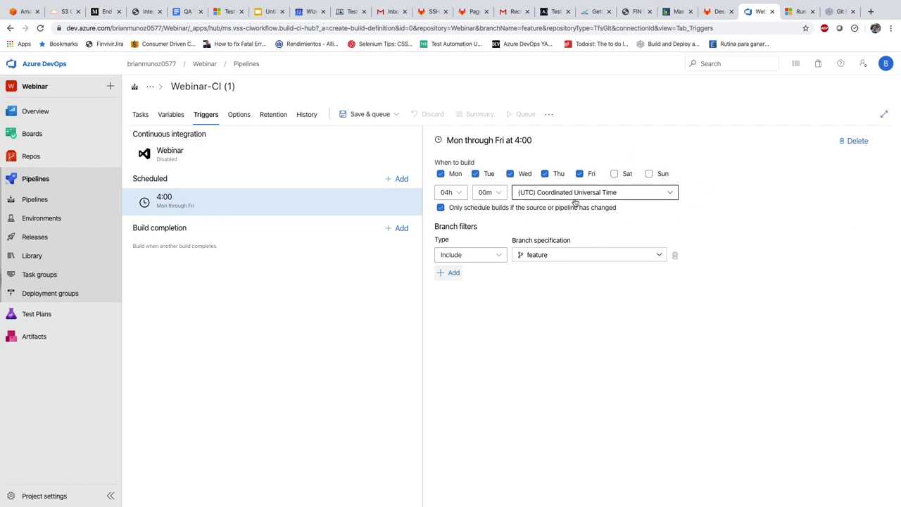
pyautogui.click(855, 145)
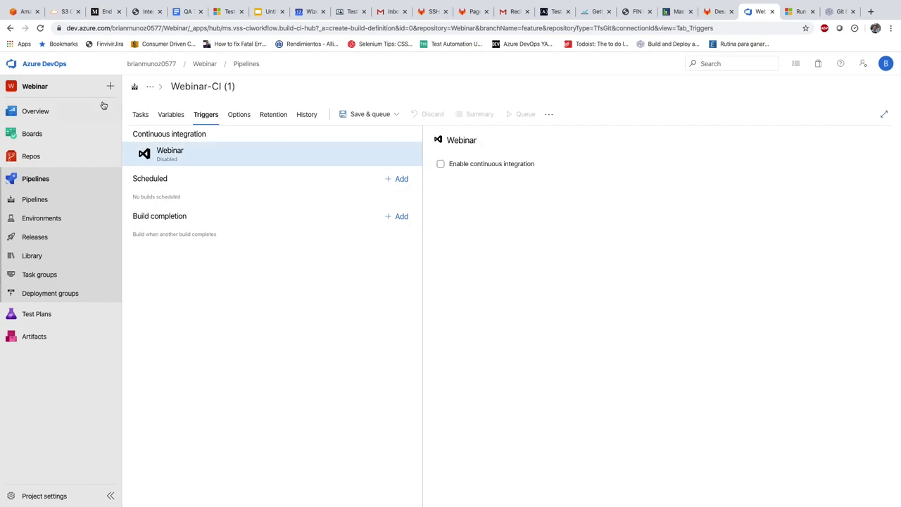
# Save the pipeline and run it on the feature branch with the macOS-10.14 agent specification
pyautogui.click(166, 117)
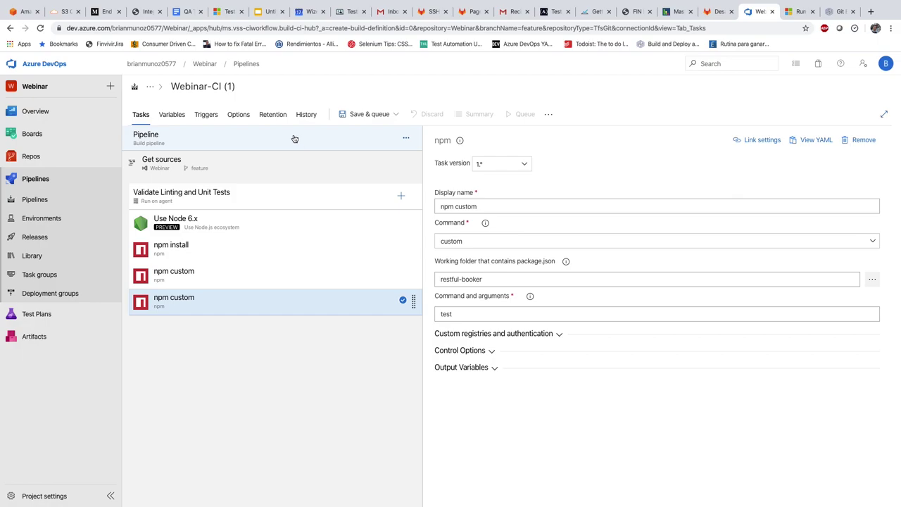
pyautogui.click(359, 116)
pyautogui.click(366, 134)
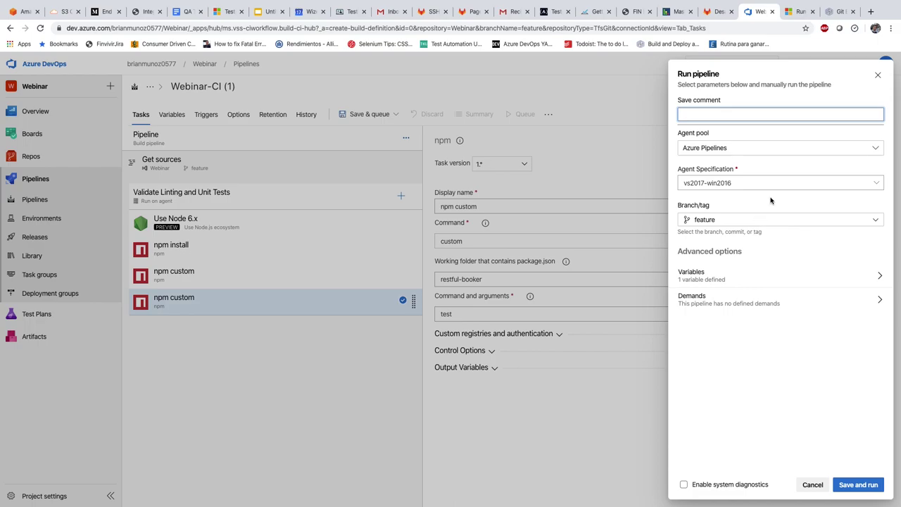
pyautogui.click(876, 183)
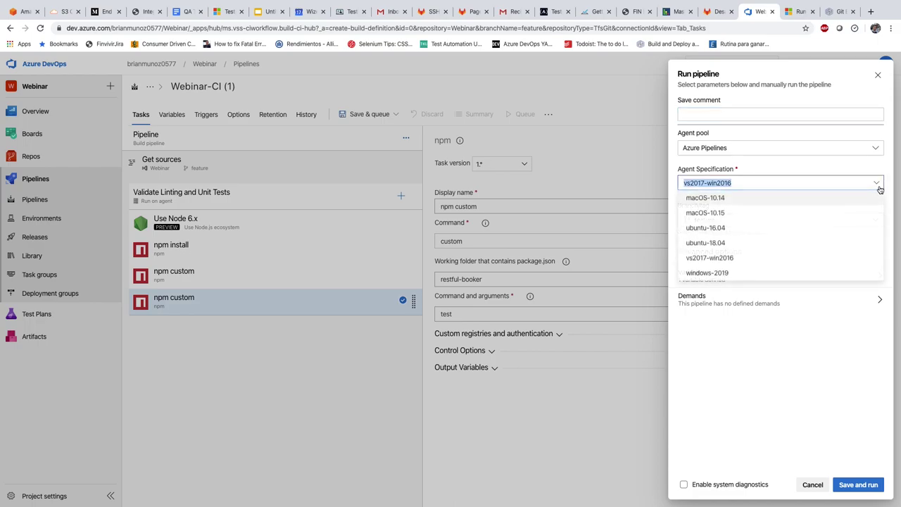
pyautogui.click(726, 203)
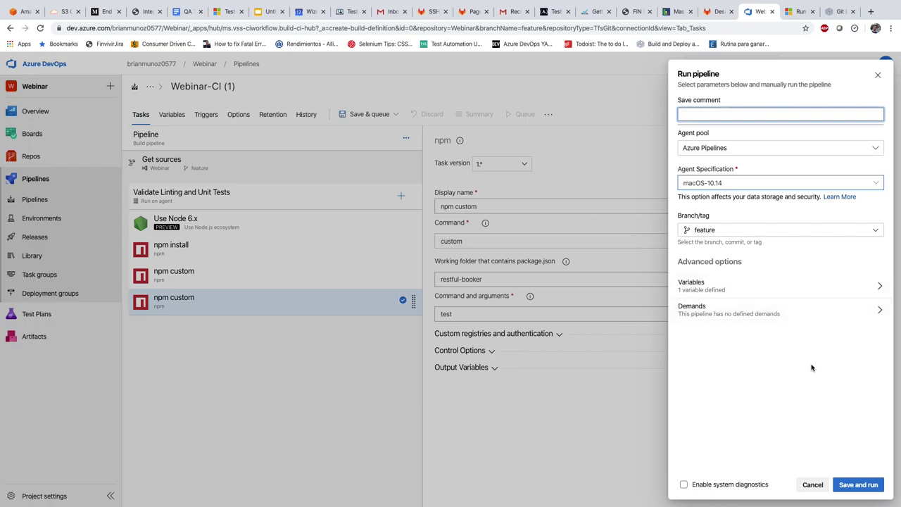
pyautogui.click(867, 485)
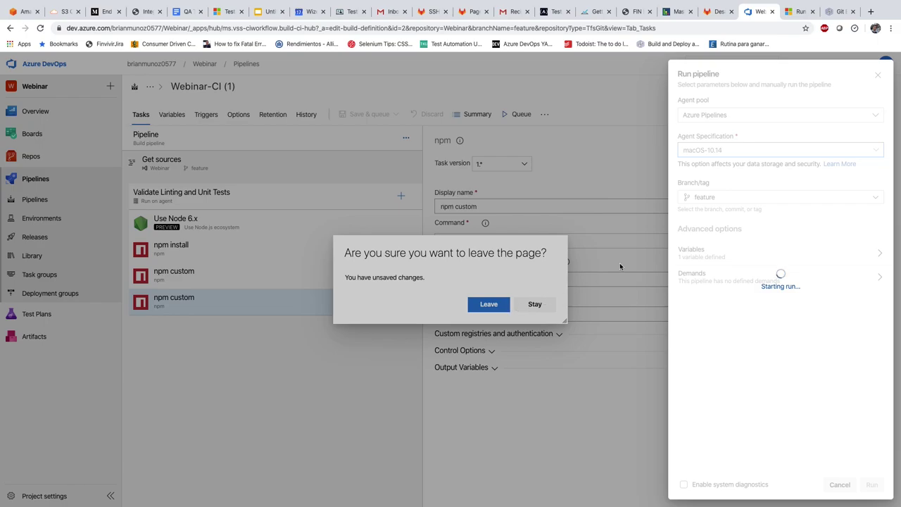
# Reload the pipeline editor and check the settings of the npm install and two npm custom tasks
pyautogui.click(456, 28)
pyautogui.press('Return')
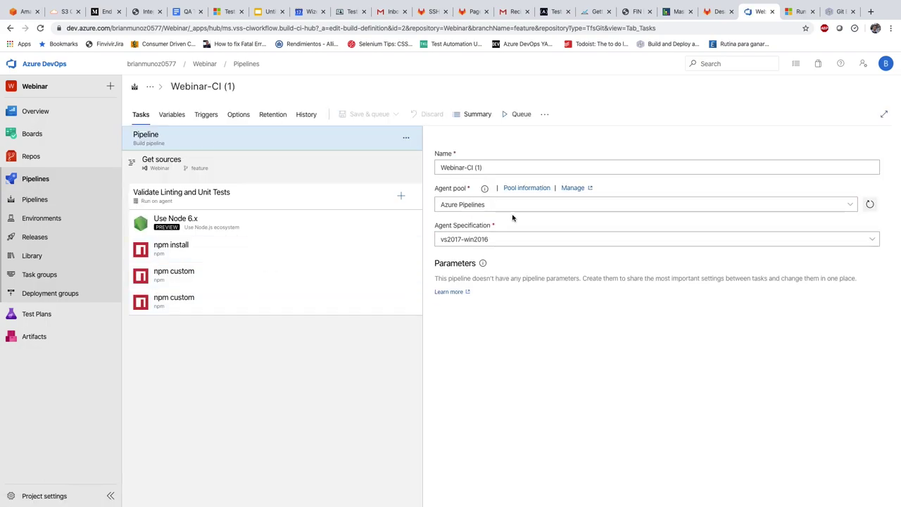
pyautogui.click(278, 255)
pyautogui.click(273, 274)
pyautogui.click(278, 298)
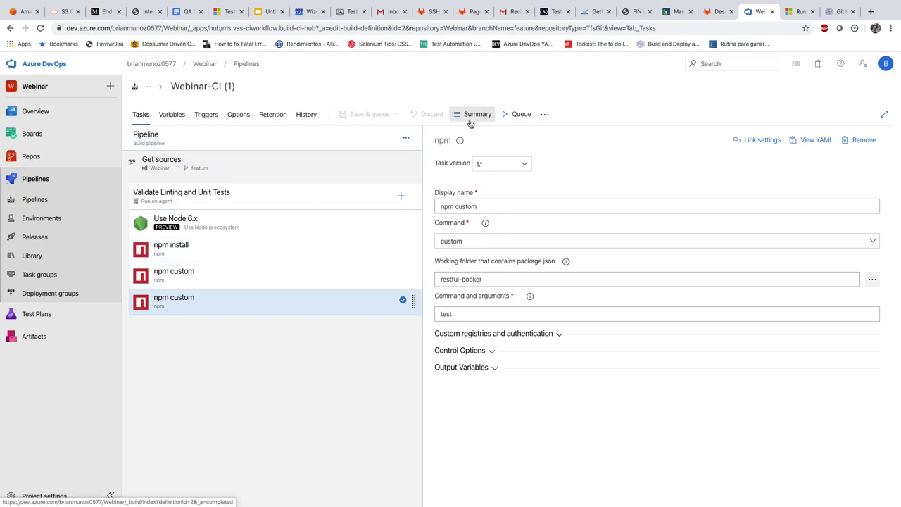
# Queue another run of the pipeline with the default run parameters and open its Validate Linting and Unit Tests job
pyautogui.click(517, 117)
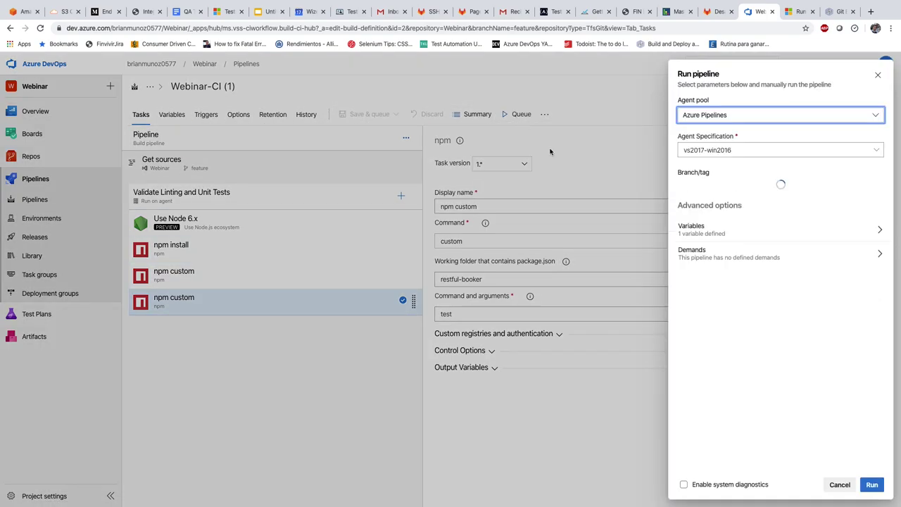
pyautogui.click(872, 486)
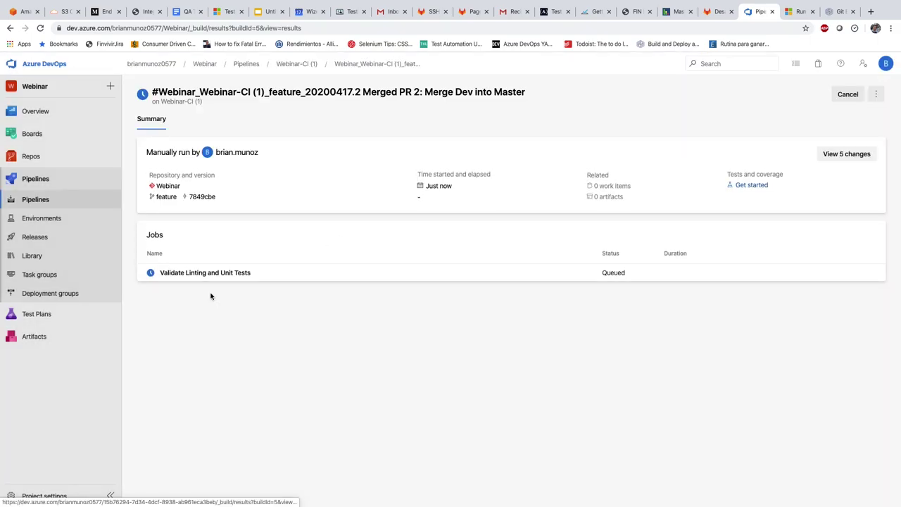
pyautogui.click(198, 275)
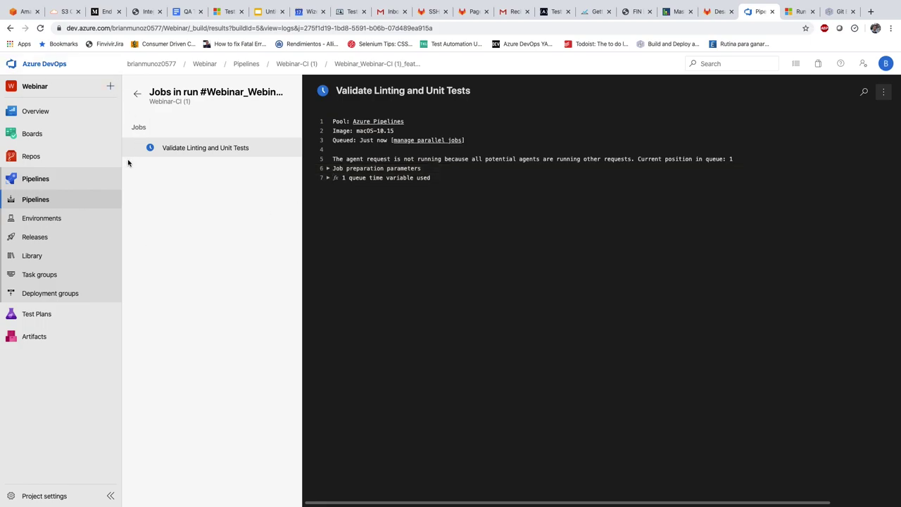
# Open the job of Webinar-CI (1)'s earlier run, 20200417.1, and read its Use Node 6.x and npm install logs
pyautogui.click(76, 185)
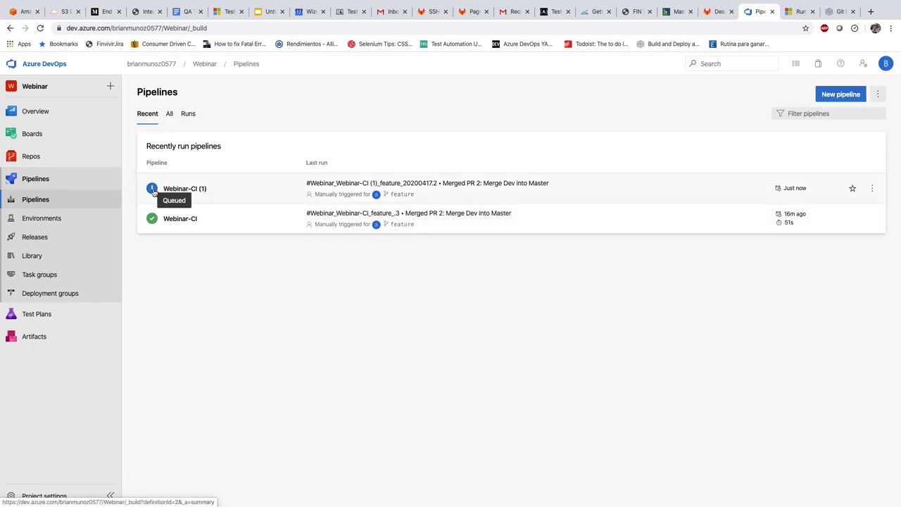
pyautogui.click(191, 190)
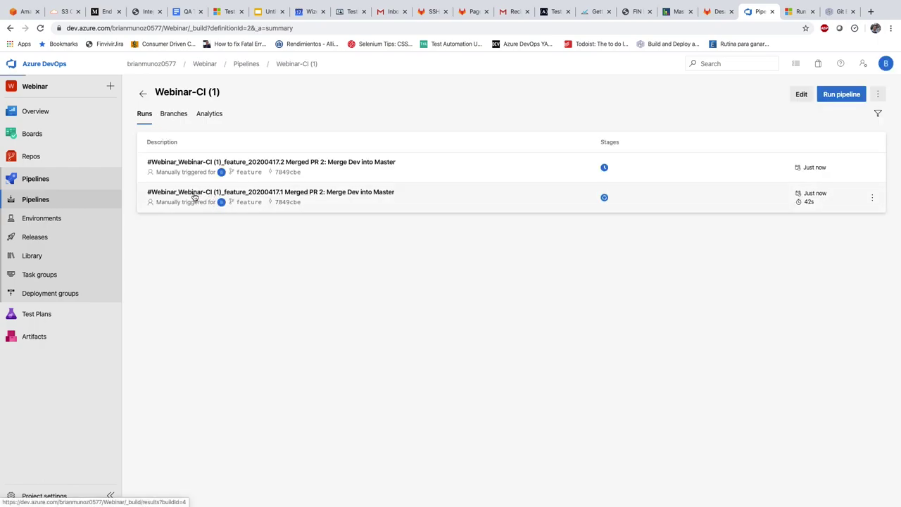
pyautogui.click(194, 197)
pyautogui.click(189, 273)
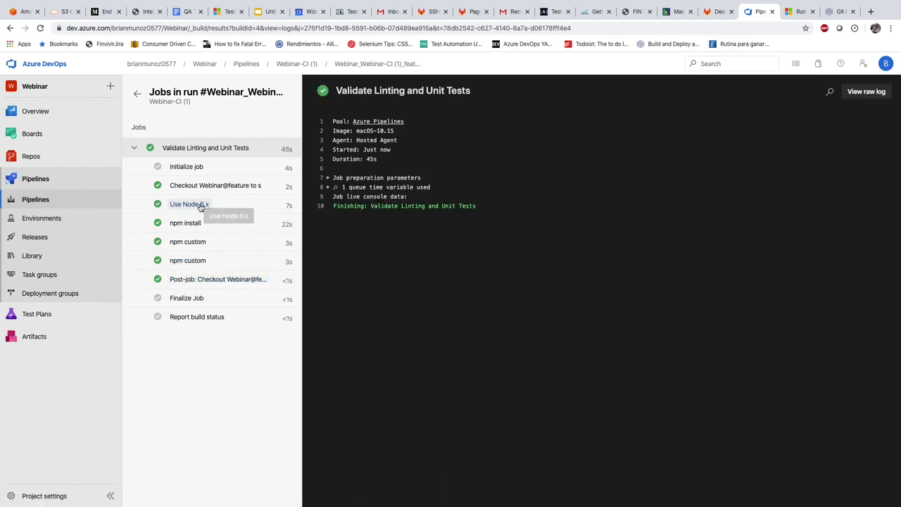
pyautogui.click(228, 205)
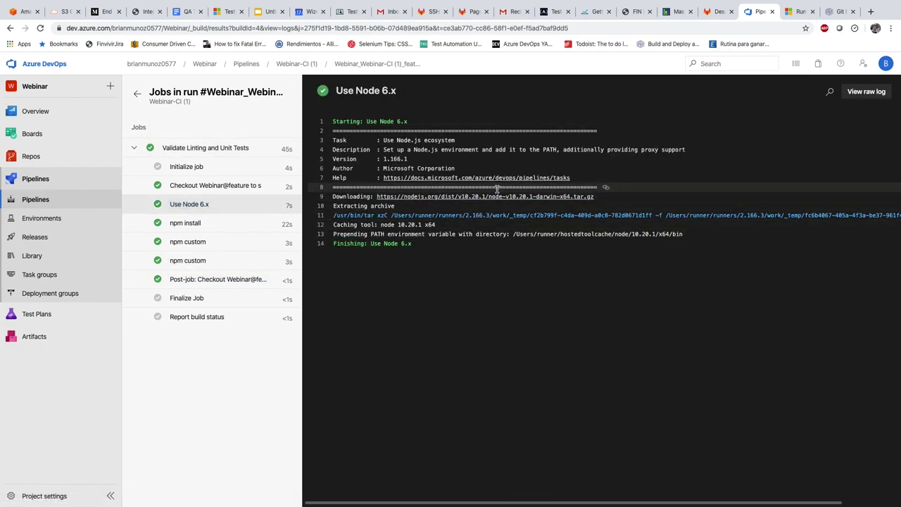
pyautogui.click(221, 225)
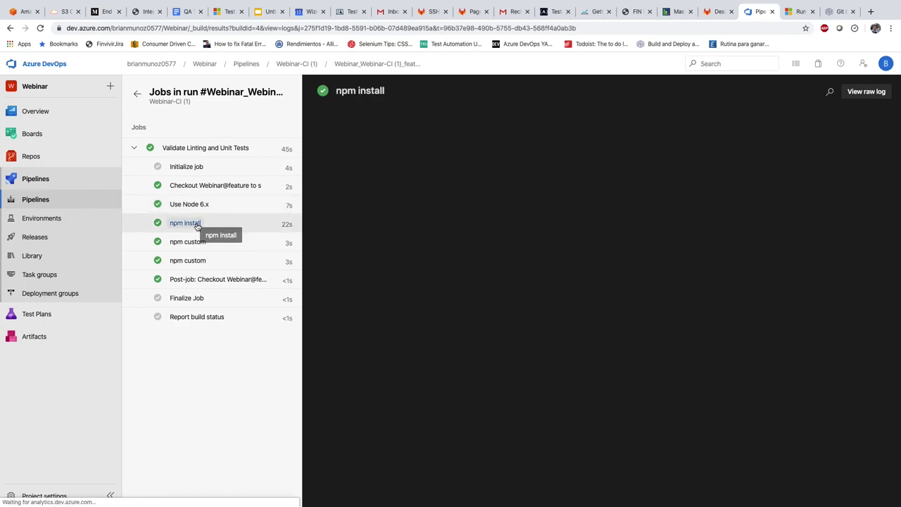
pyautogui.scroll(-10, 548, 165)
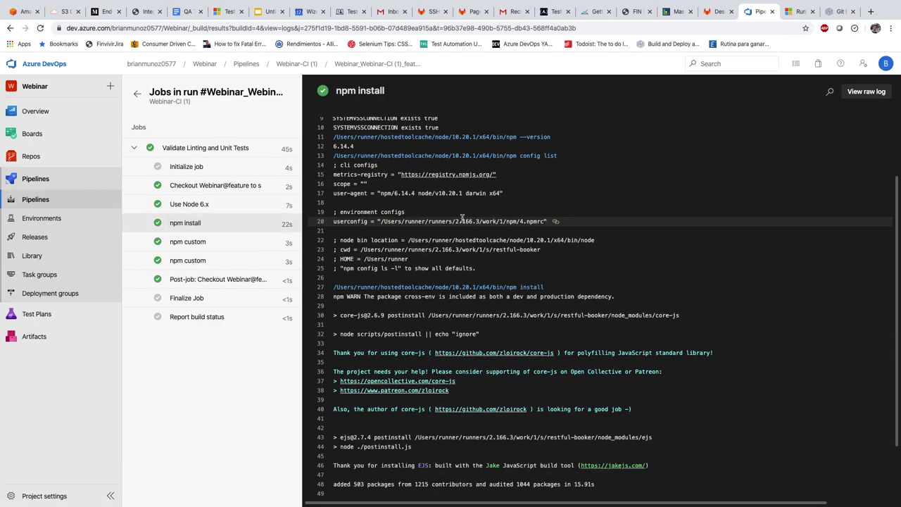
# Examine the eslint command in the first npm custom log and the unit test results at the end of the second
pyautogui.click(199, 243)
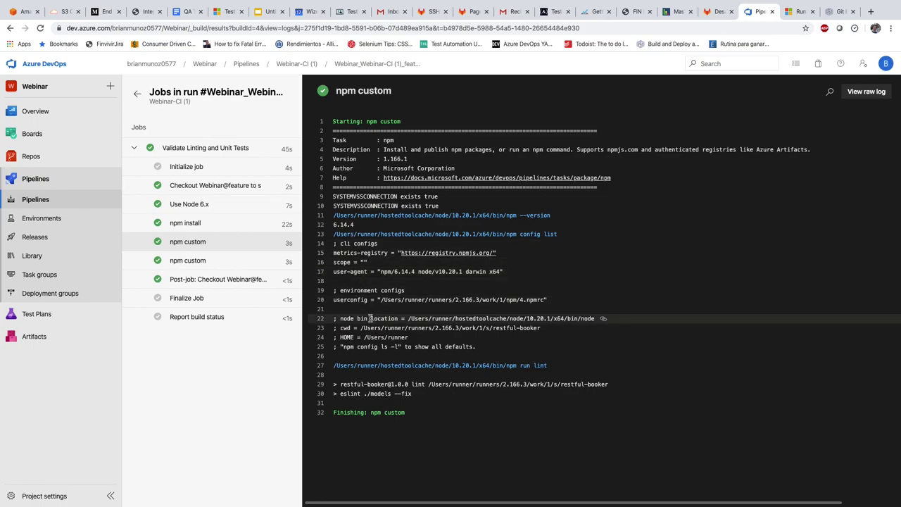
pyautogui.moveTo(343, 393); pyautogui.dragTo(422, 393)
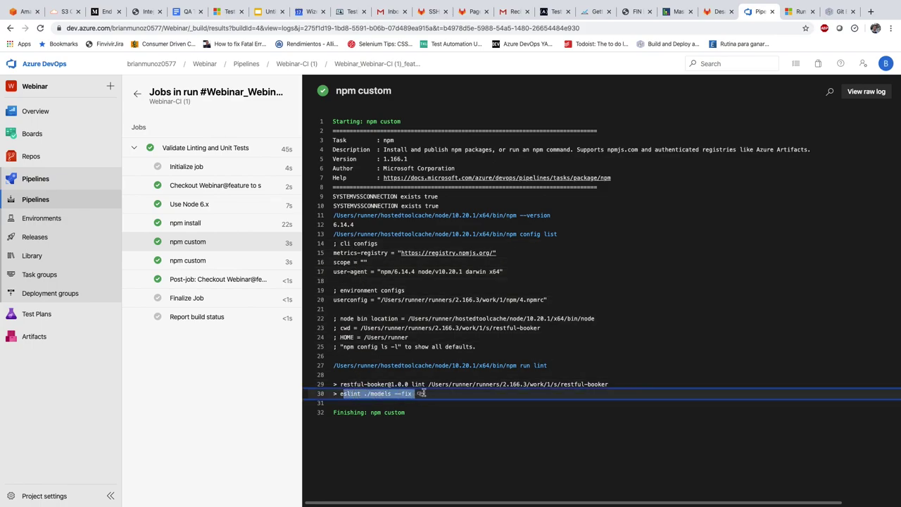
pyautogui.click(434, 393)
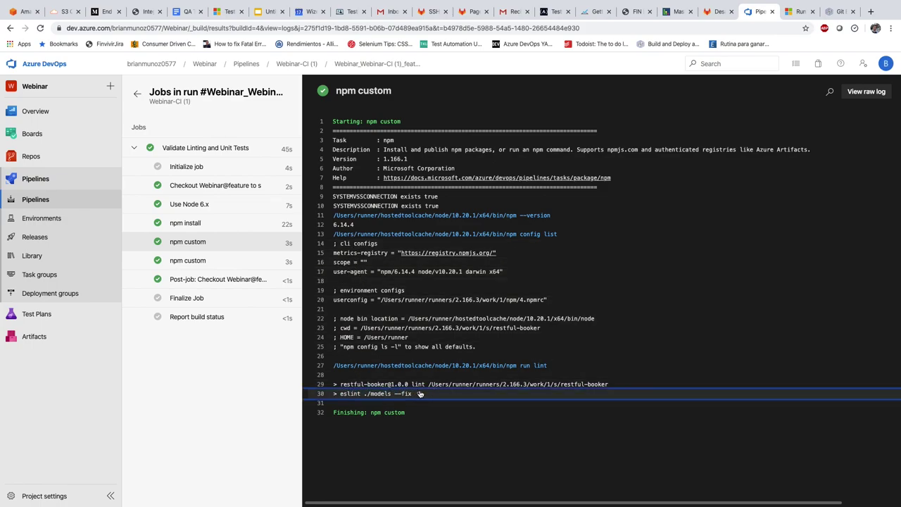
pyautogui.click(184, 265)
pyautogui.scroll(-5, 489, 224)
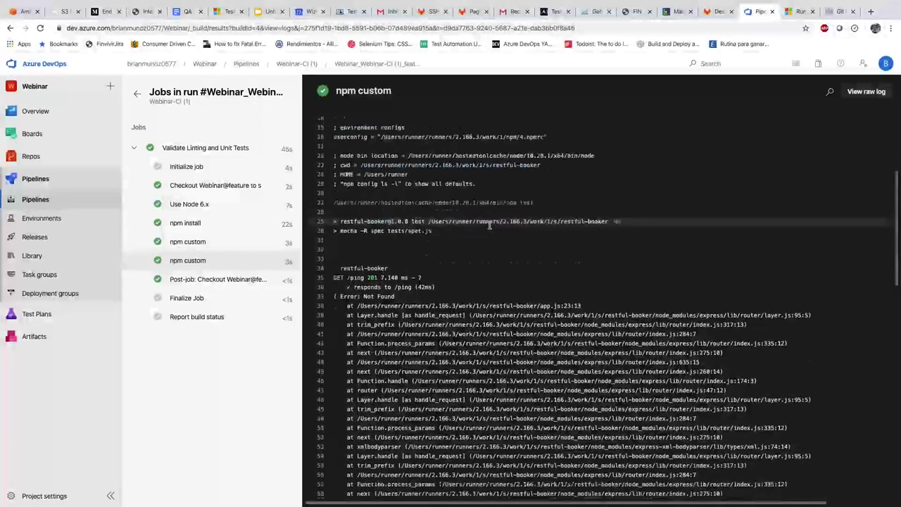
pyautogui.scroll(-10, 489, 224)
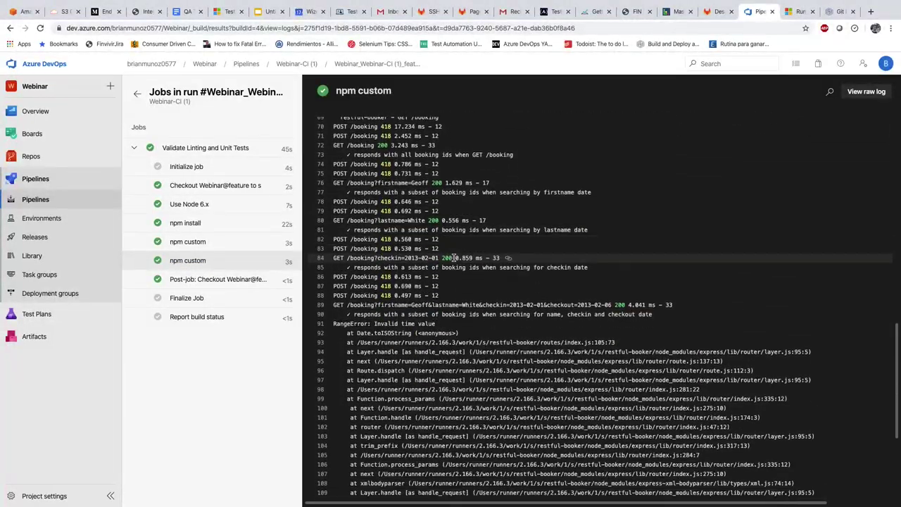
pyautogui.moveTo(344, 463); pyautogui.dragTo(402, 464)
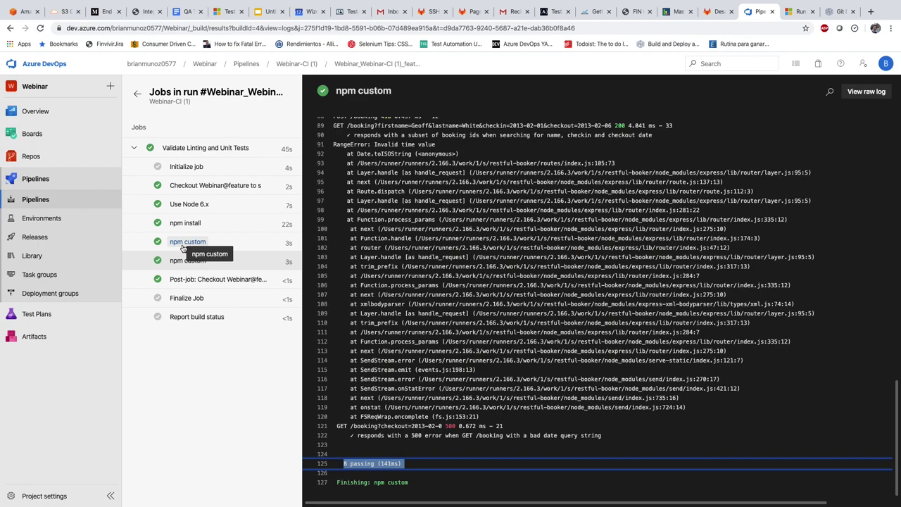
# Reopen Webinar-CI (1) for editing and rename the npm custom task that runs lint as Running Linting
pyautogui.click(51, 181)
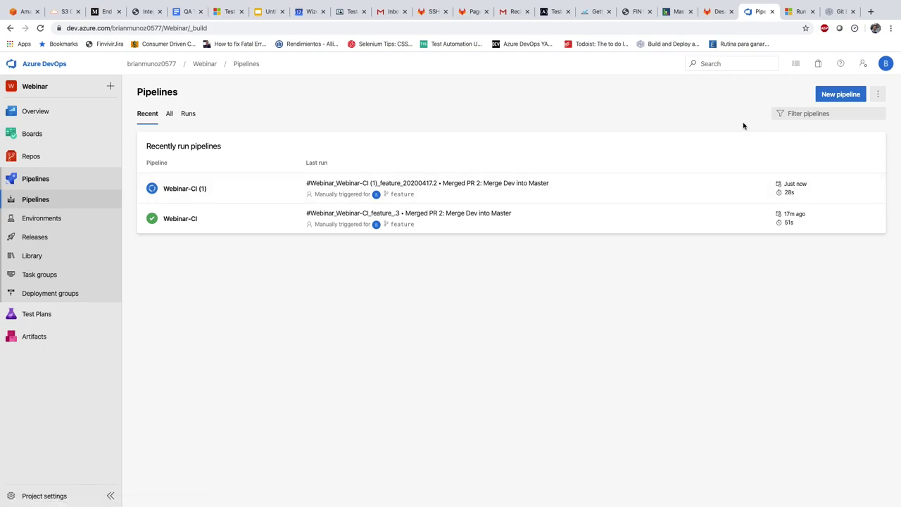
pyautogui.click(274, 193)
pyautogui.click(800, 96)
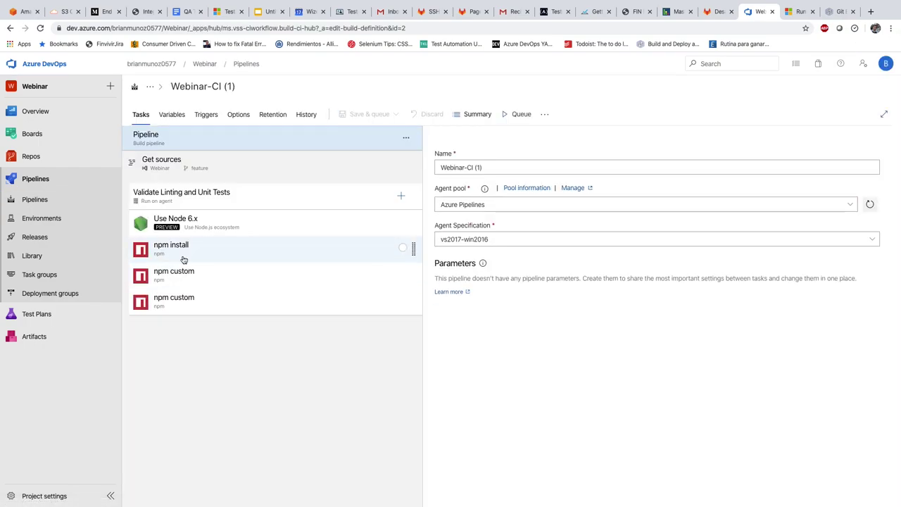
pyautogui.click(233, 275)
pyautogui.tripleClick(500, 205)
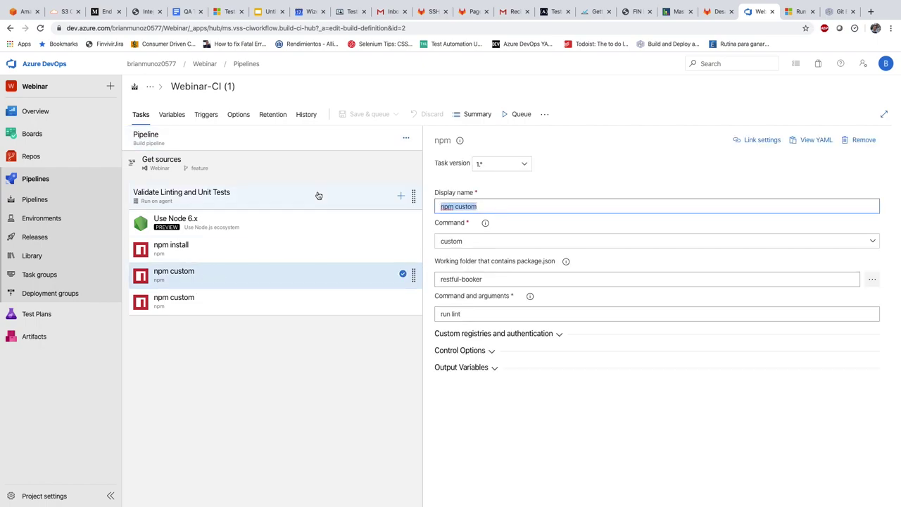
pyautogui.write('Run')
pyautogui.write('in')
pyautogui.press('BackSpace')
pyautogui.write('nning L')
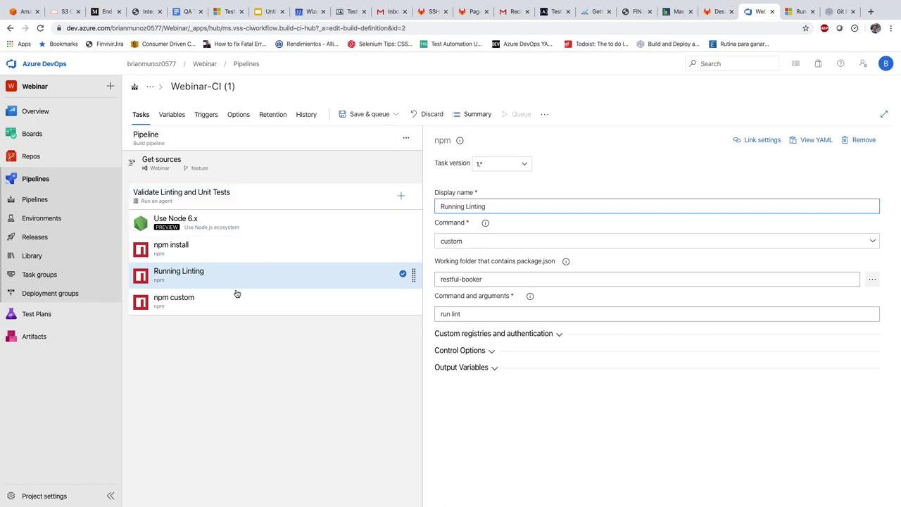
# Rename the remaining npm custom task, which runs test, as Running Unit Tests
pyautogui.click(235, 291)
pyautogui.tripleClick(593, 207)
pyautogui.write('Running')
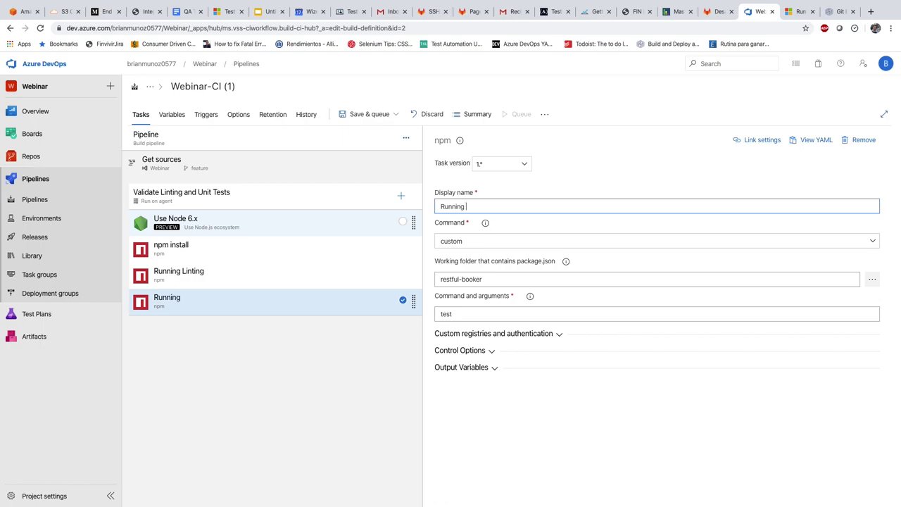
pyautogui.write(' Unit Tests')
# Save the renamed tasks and queue a new pipeline run on the feature branch
pyautogui.click(364, 114)
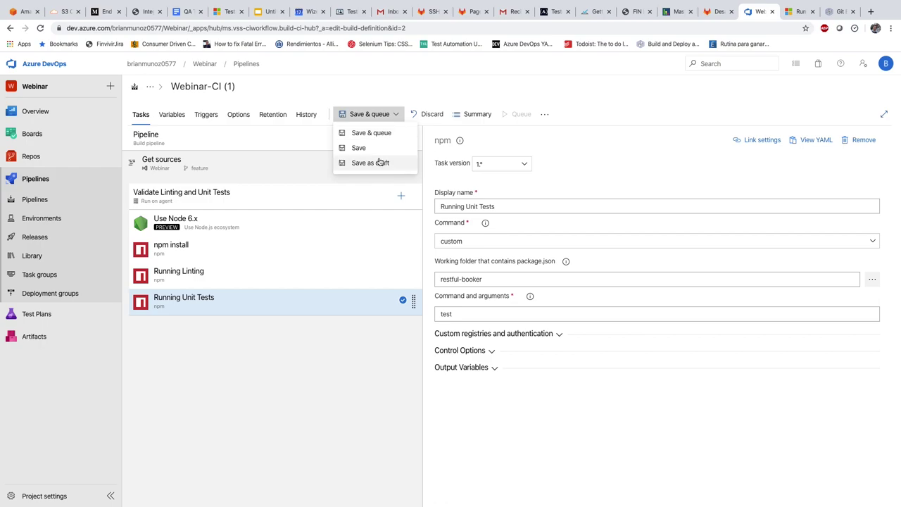
pyautogui.click(371, 133)
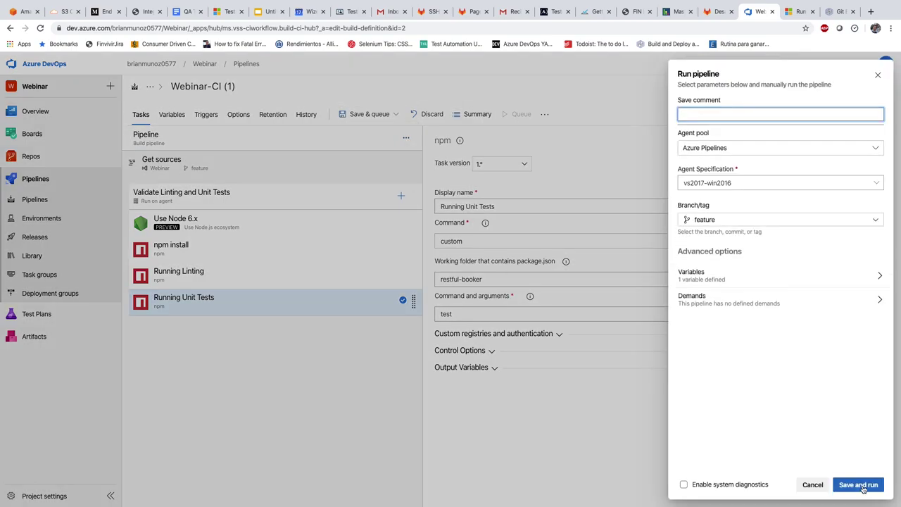
pyautogui.click(860, 485)
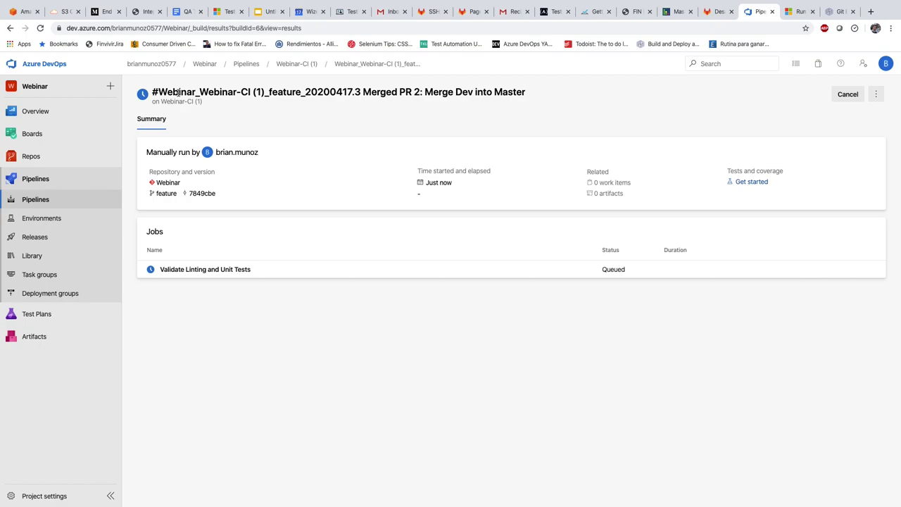
# Examine the project, pipeline, branch, date and revision parts of the new run's name
pyautogui.moveTo(160, 92); pyautogui.dragTo(234, 88)
pyautogui.moveTo(159, 92); pyautogui.dragTo(250, 95)
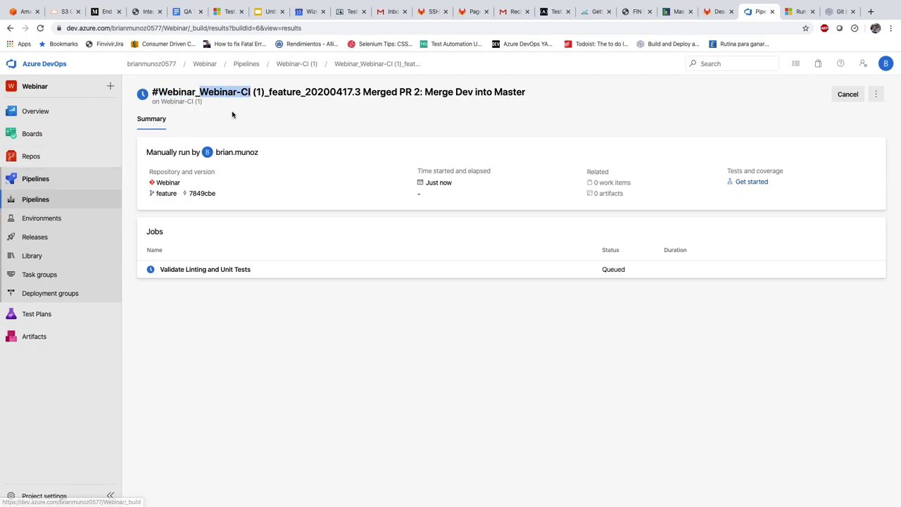
pyautogui.click(260, 92)
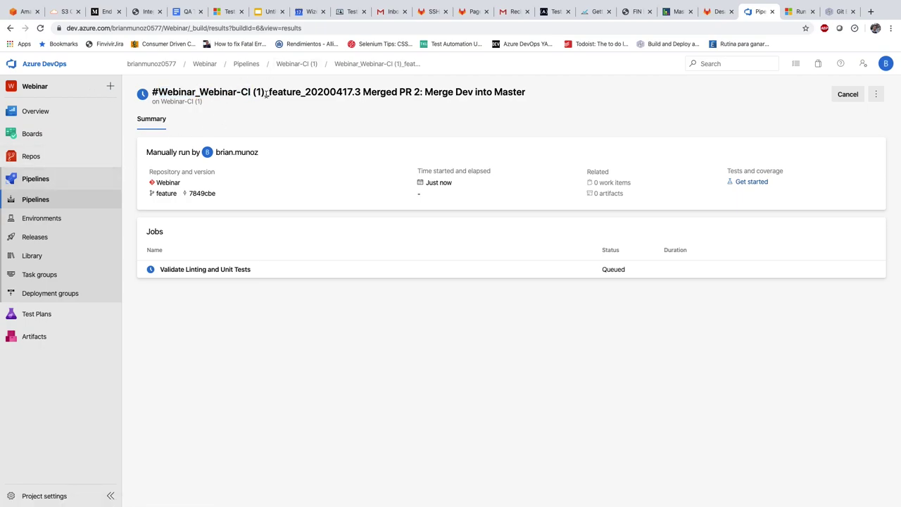
pyautogui.moveTo(266, 93); pyautogui.dragTo(359, 93)
pyautogui.click(357, 92)
# Follow the new run's Validate Linting and Unit Tests job and review the run list and branch history of Webinar-CI (1)
pyautogui.click(220, 272)
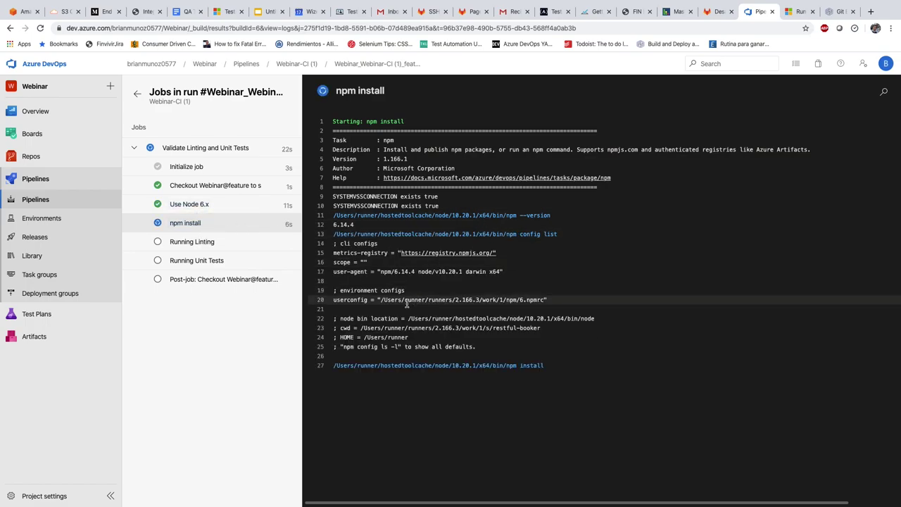
pyautogui.click(254, 239)
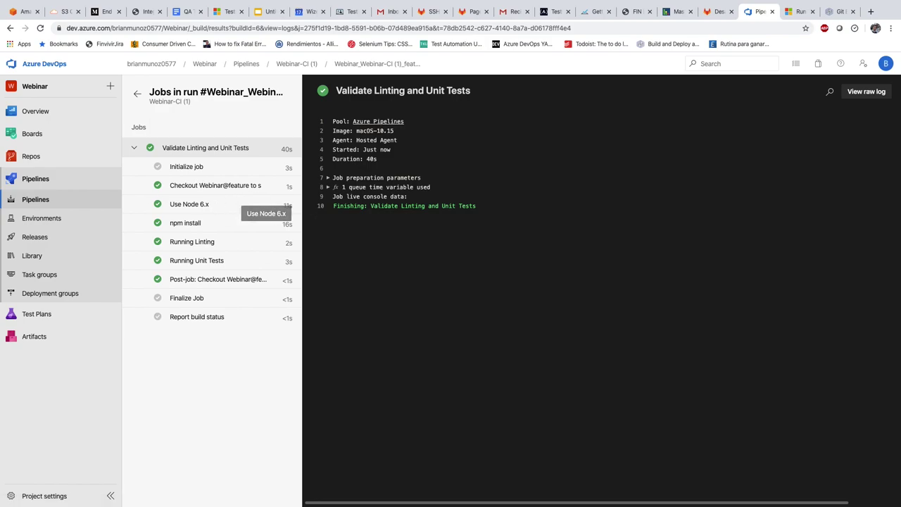
pyautogui.click(39, 182)
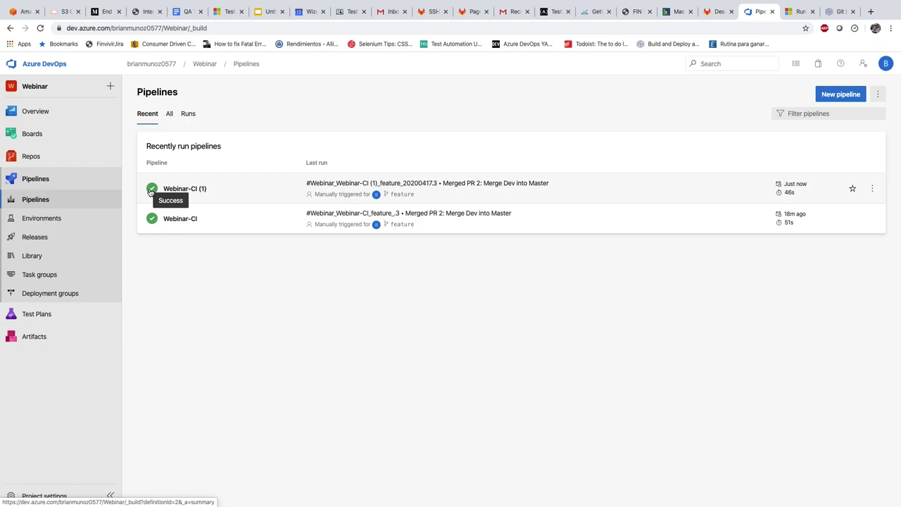
pyautogui.click(227, 189)
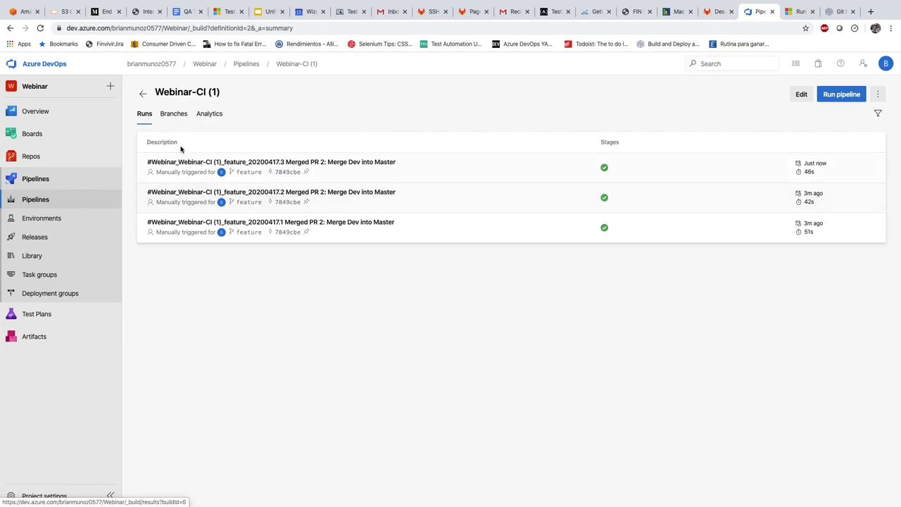
pyautogui.click(167, 115)
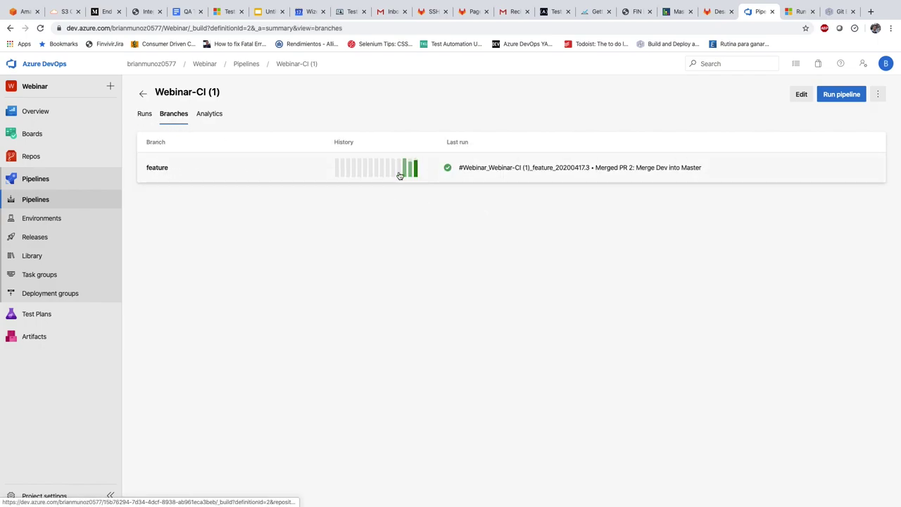
pyautogui.moveTo(406, 175)
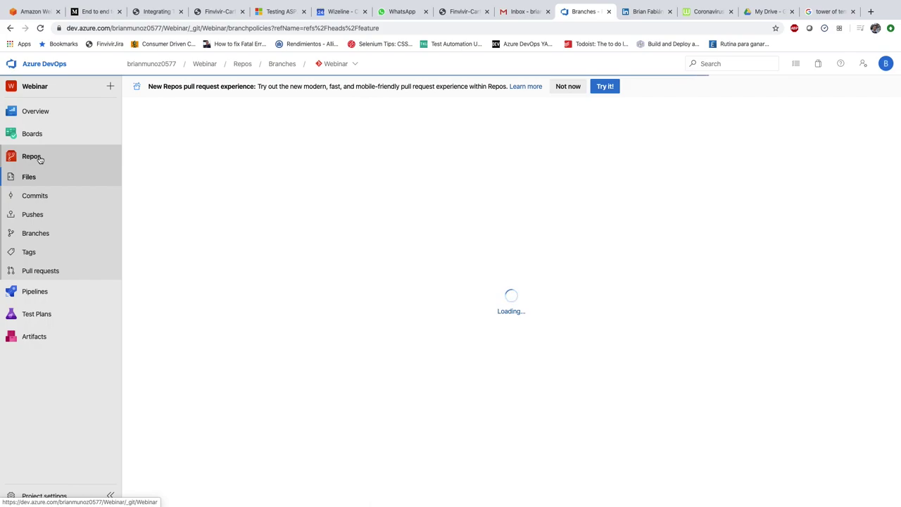
# Open the branch policies of the feature branch and close the WhatsApp and Coronavirus browser tabs
pyautogui.click(56, 239)
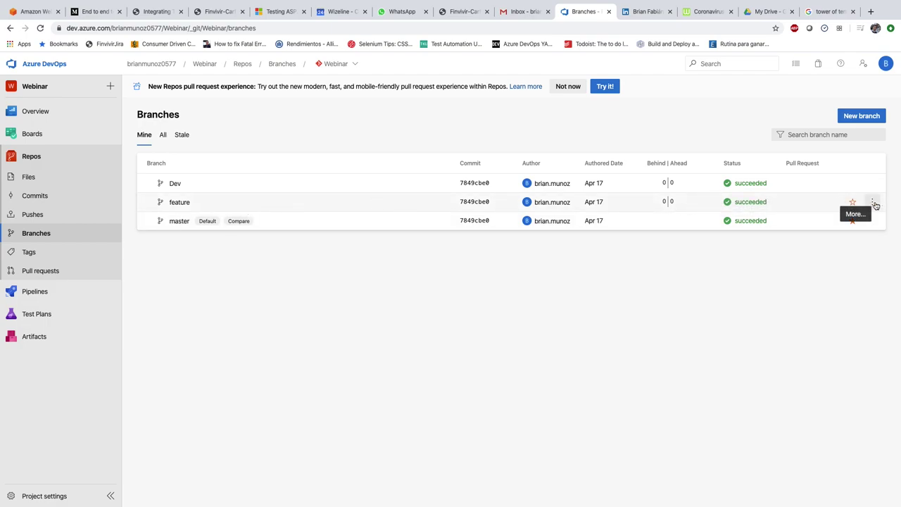
pyautogui.click(873, 204)
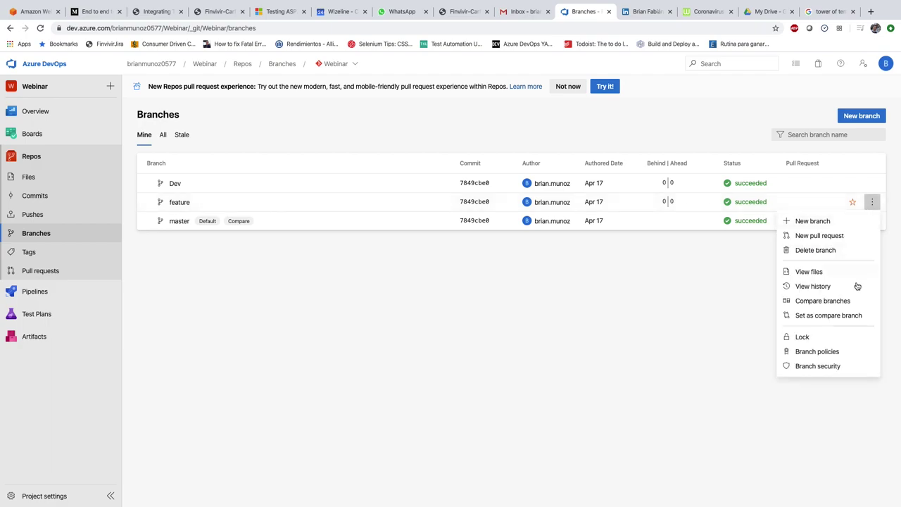
pyautogui.click(829, 352)
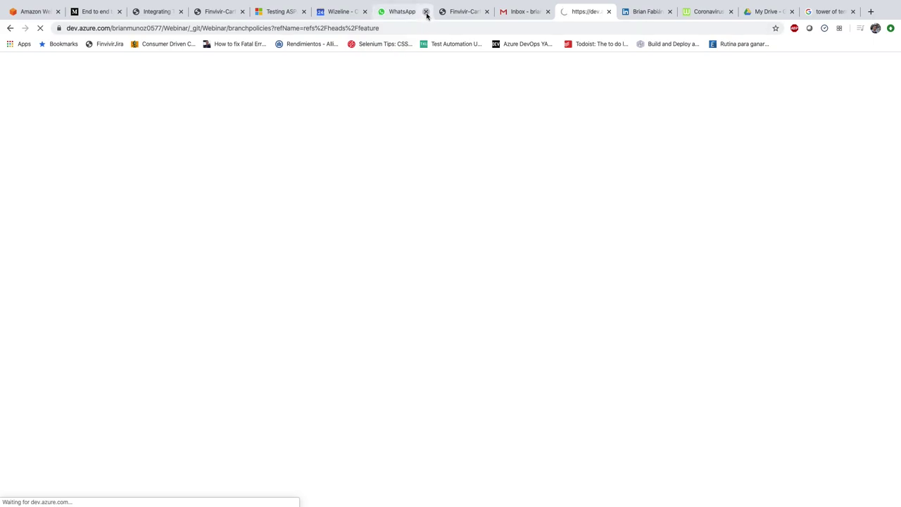
pyautogui.click(425, 12)
pyautogui.click(720, 12)
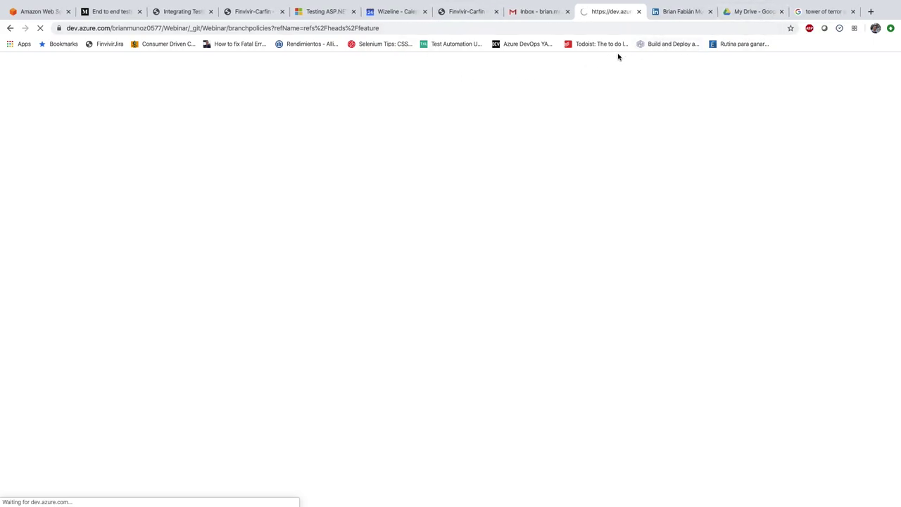
pyautogui.click(408, 29)
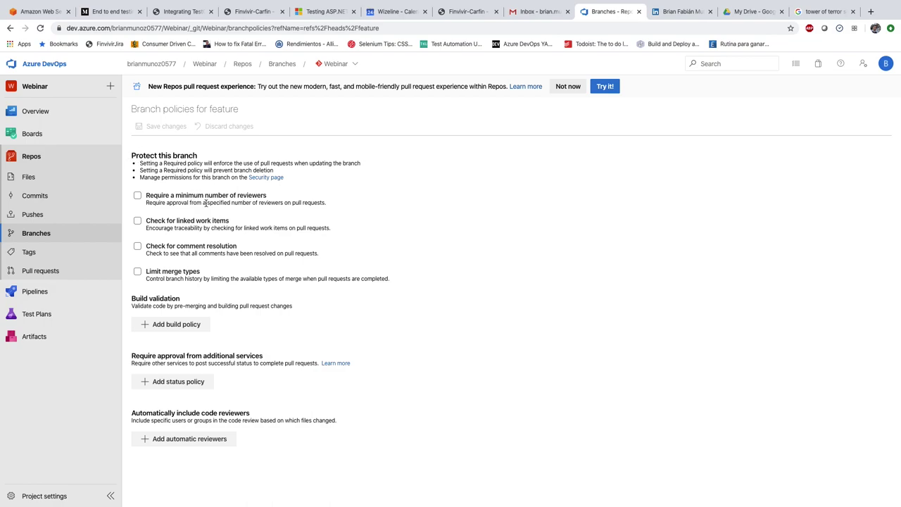
pyautogui.click(138, 197)
pyautogui.click(249, 218)
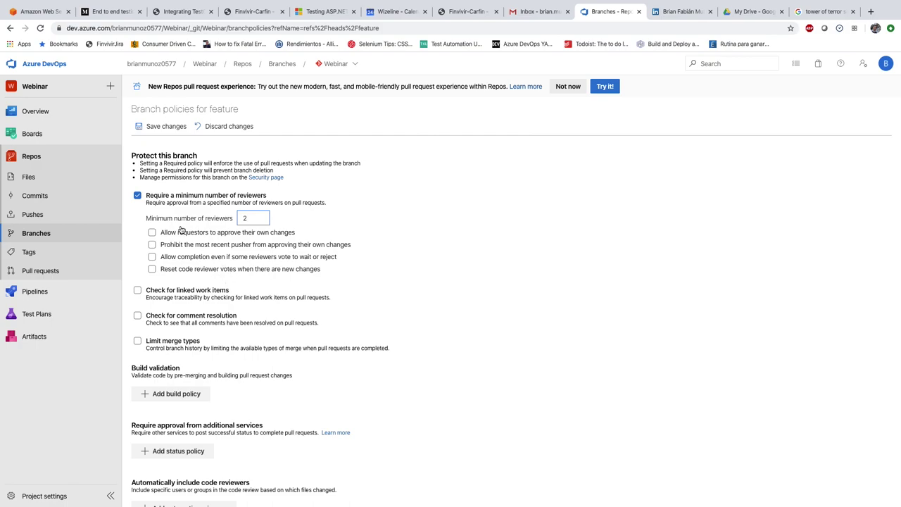
pyautogui.click(137, 196)
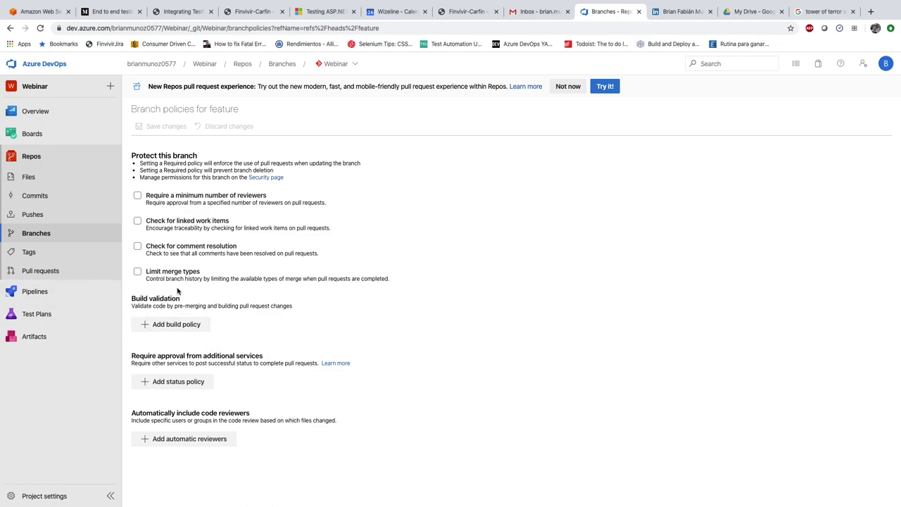
# Add a build policy to the feature branch using the Webinar-CI (1) pipeline and save it
pyautogui.click(159, 326)
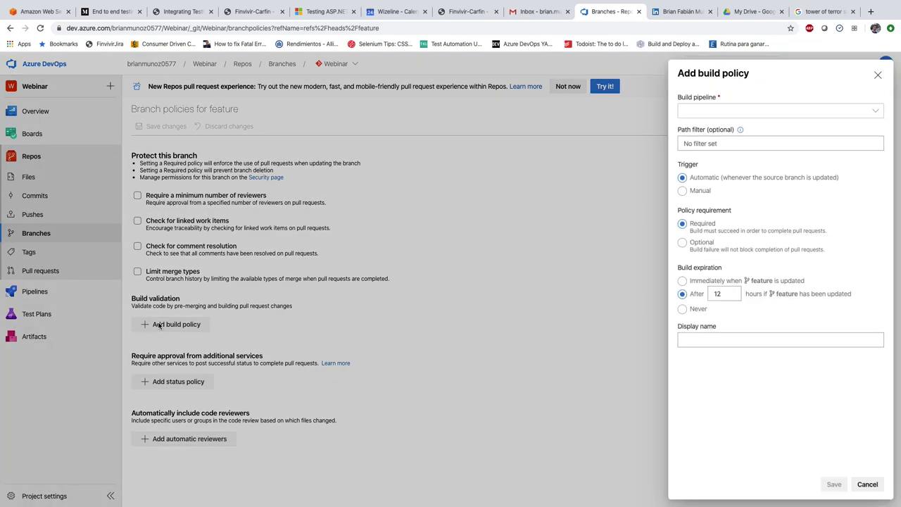
pyautogui.click(849, 110)
pyautogui.click(758, 145)
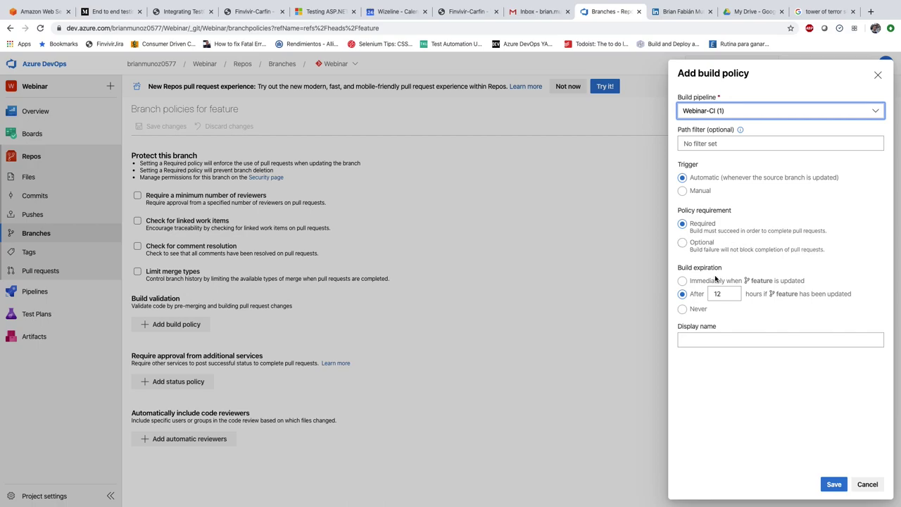
pyautogui.click(831, 483)
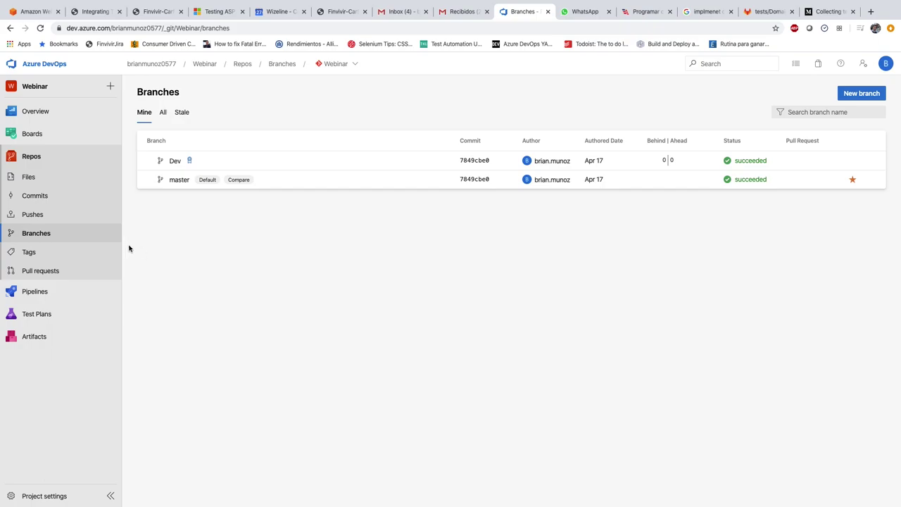
# Switch to VS Code, change "lastname date" to "lastname dates" in the line 97 test title of spec.js, and save
pyautogui.hotkey('ctrl', 'Left')
pyautogui.click(129, 129)
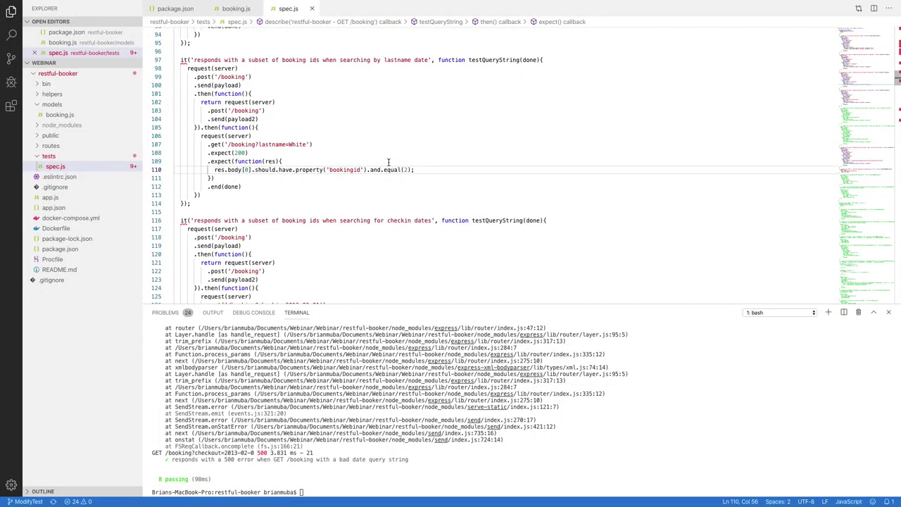
pyautogui.doubleClick(429, 60)
pyautogui.press('Right')
pyautogui.write('s')
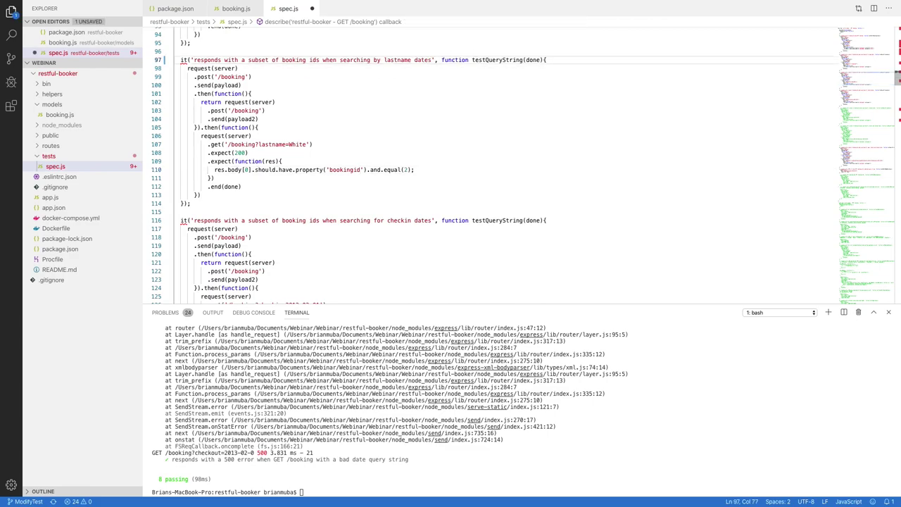
pyautogui.press('super+s')
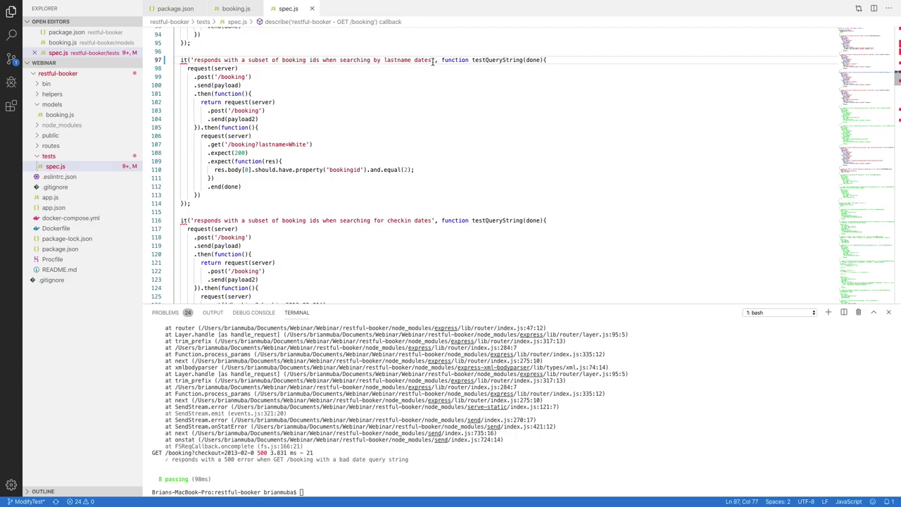
# Switch to Fork, stage the changed spec.js and commit it with the subject Modify Test
pyautogui.hotkey('ctrl', 'Left')
pyautogui.hotkey('ctrl', 'Left')
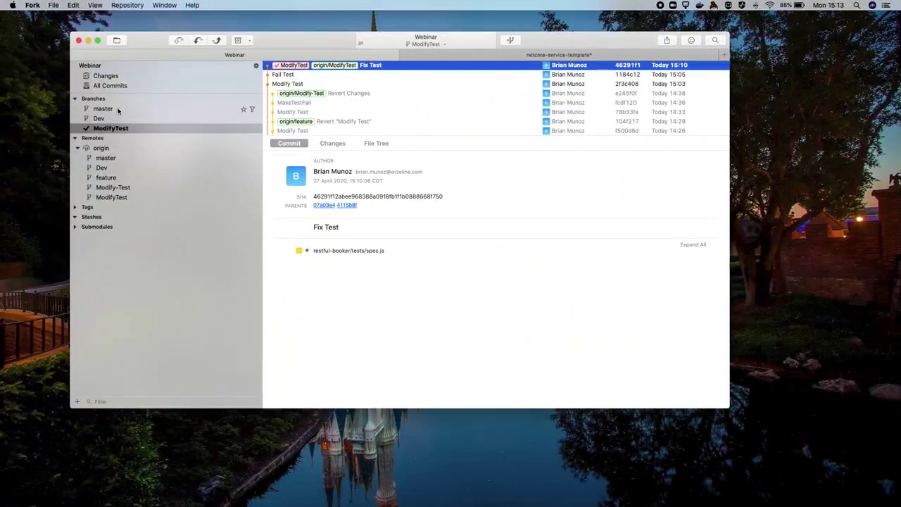
pyautogui.click(137, 76)
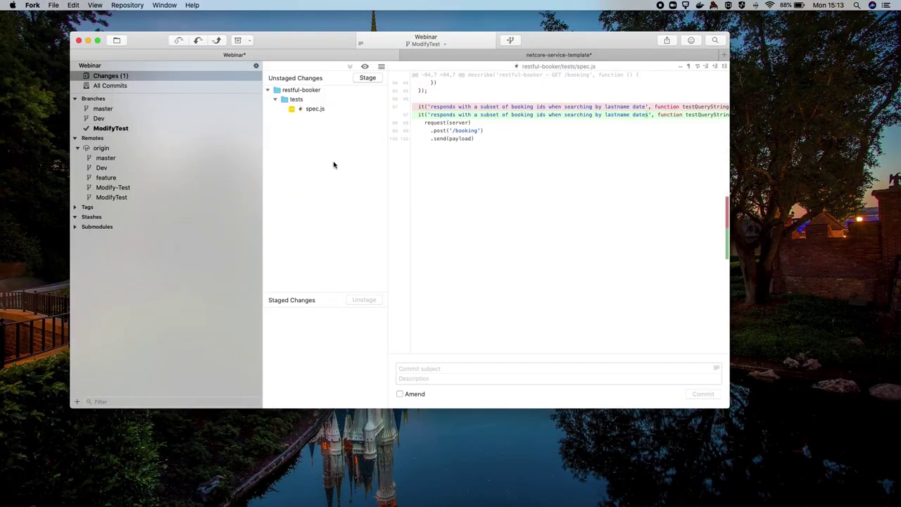
pyautogui.press('super+a')
pyautogui.click(369, 78)
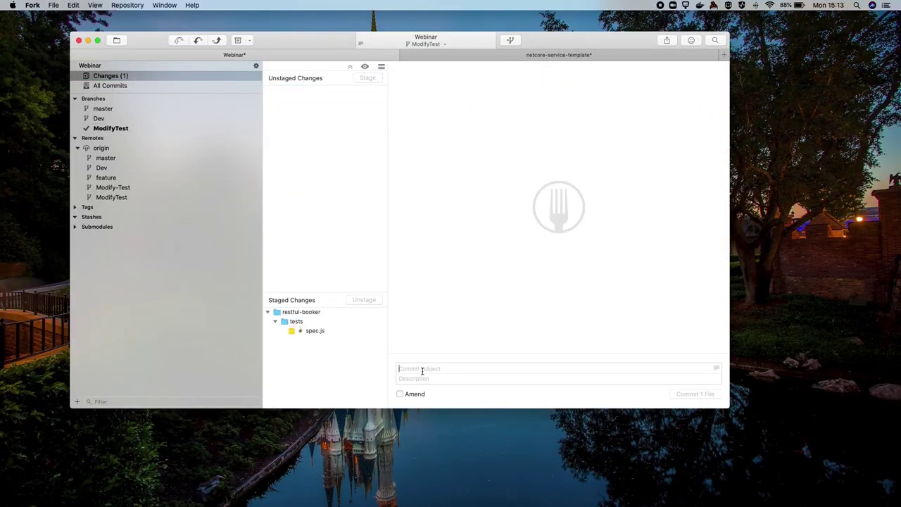
pyautogui.write('Modify Test')
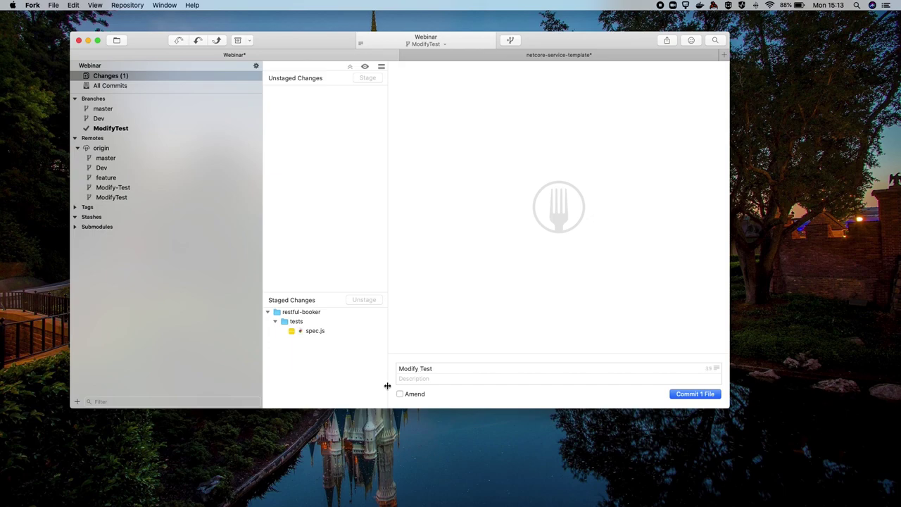
pyautogui.click(694, 394)
# Push the local ModifyTest branch to origin
pyautogui.click(118, 129)
pyautogui.rightClick(118, 129)
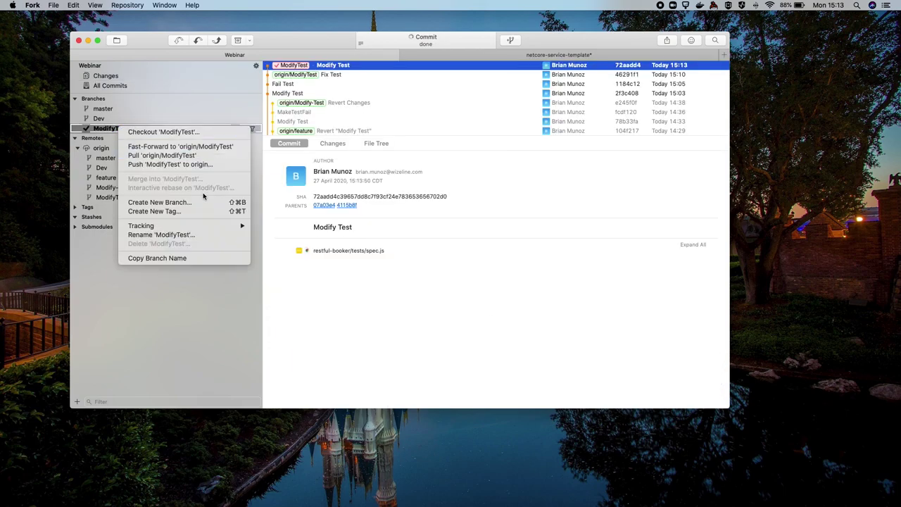
pyautogui.click(176, 161)
pyautogui.click(498, 156)
# Switch to Azure DevOps in the browser and inspect the files of the Dev and ModifyTest branches
pyautogui.press('super+Tab')
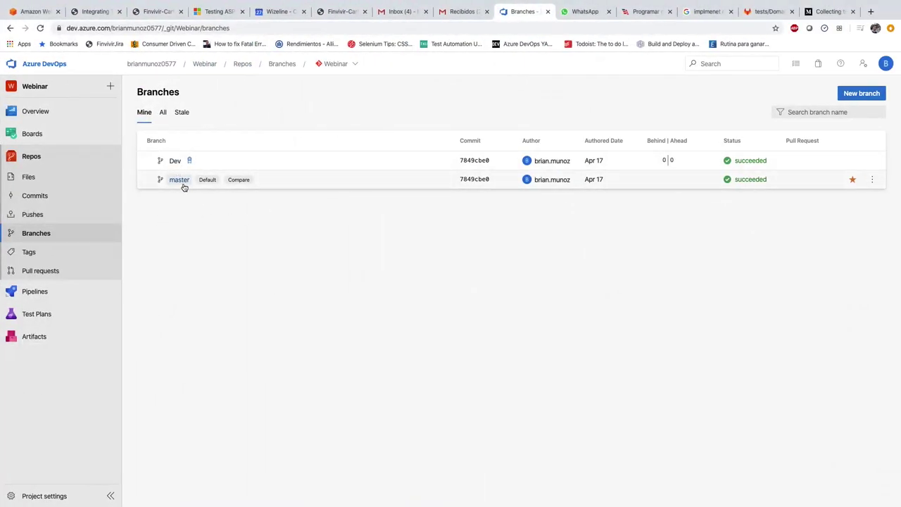
pyautogui.click(225, 167)
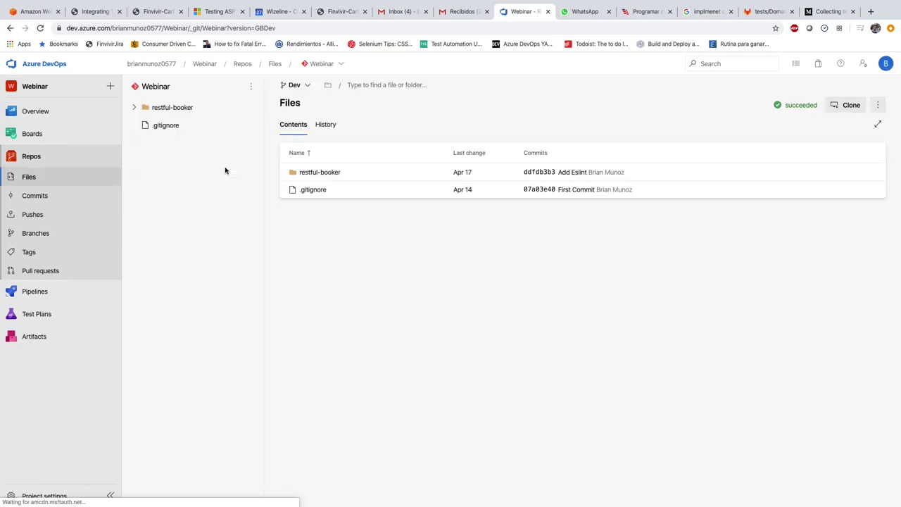
pyautogui.press('super+Tab')
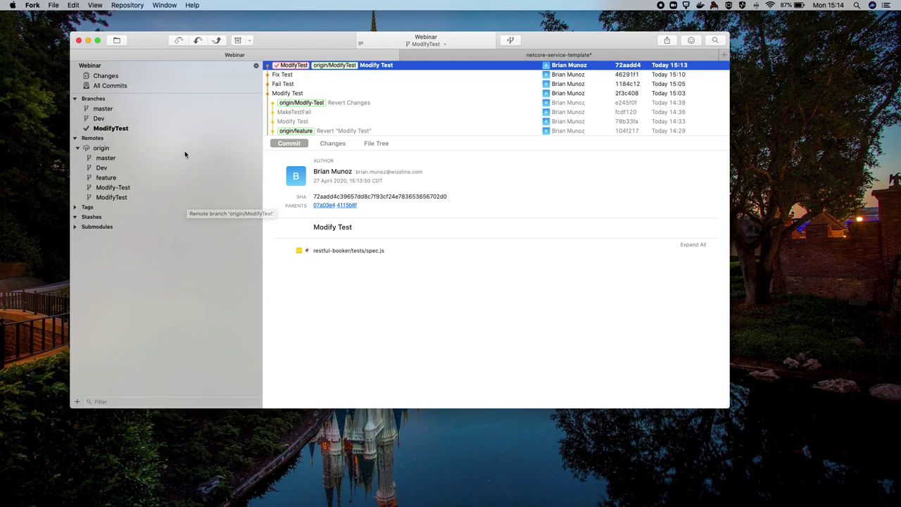
pyautogui.press('super+Tab')
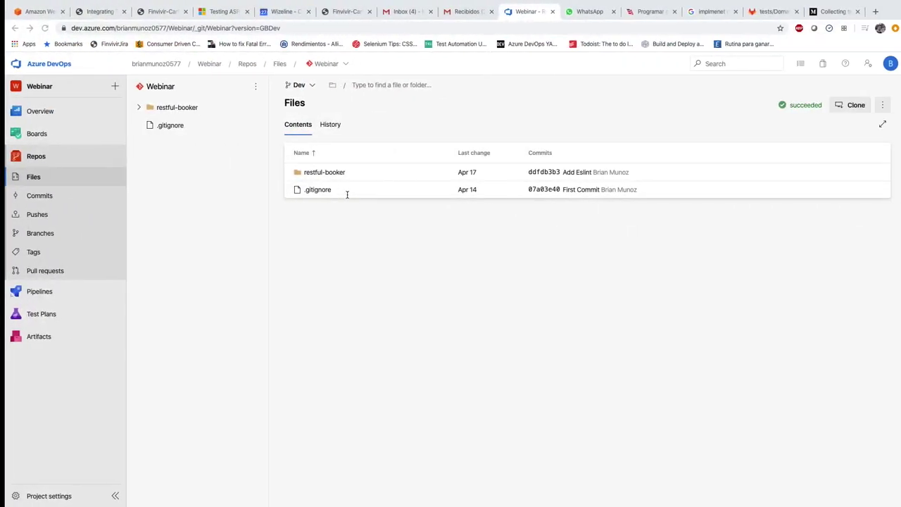
pyautogui.click(54, 235)
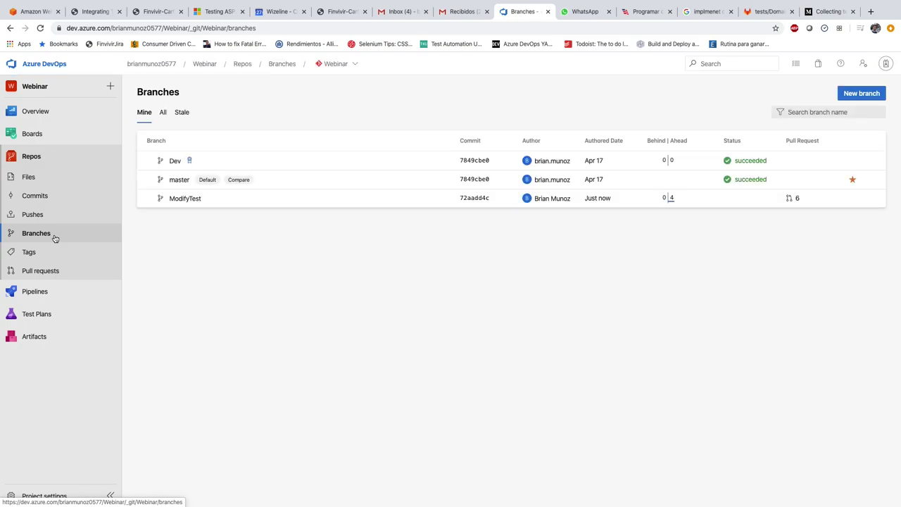
pyautogui.click(235, 201)
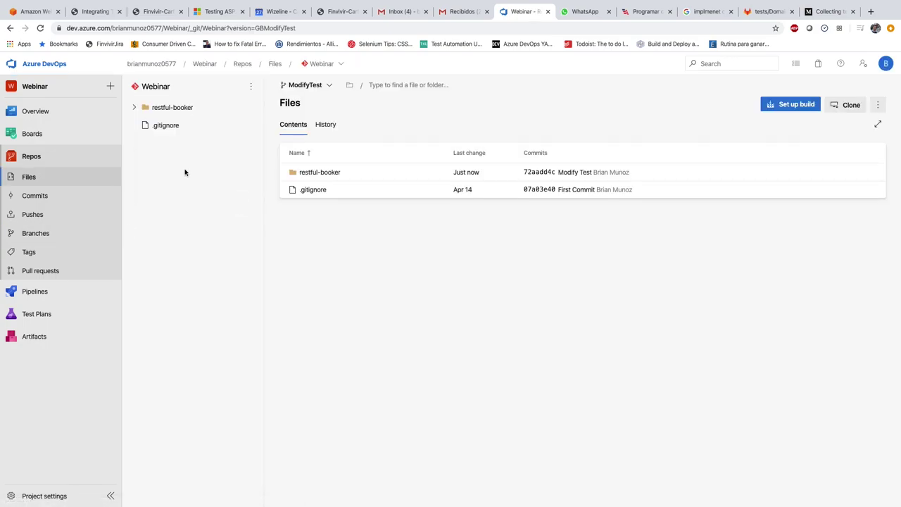
# Open the Modify Test pull request, follow its required build's Validate Linting and Unit Tests job, and return to the pull request
pyautogui.click(48, 272)
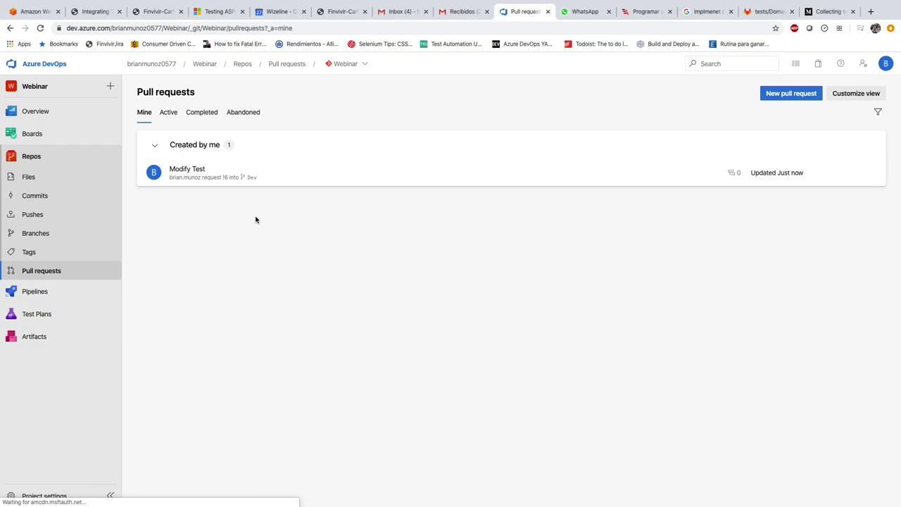
pyautogui.click(305, 173)
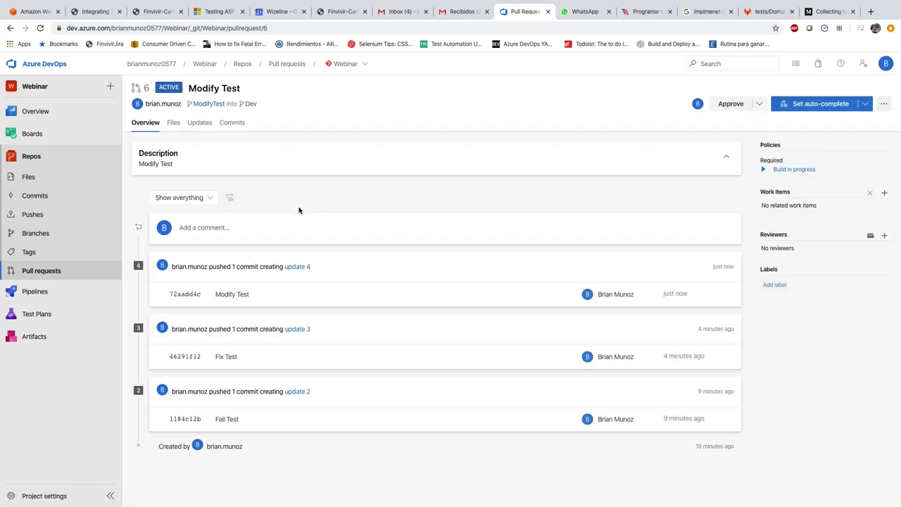
pyautogui.click(784, 172)
pyautogui.click(255, 274)
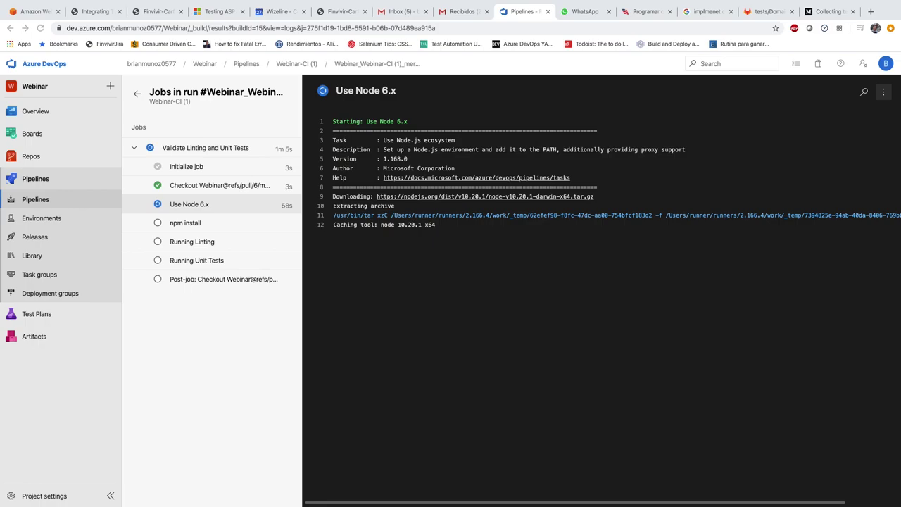
pyautogui.click(224, 47)
pyautogui.press('Return')
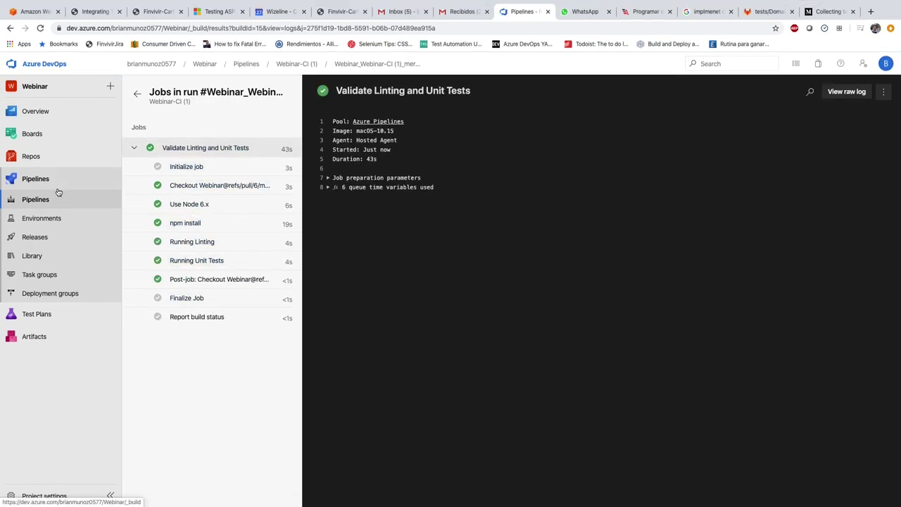
pyautogui.hotkey('alt', 'Left')
pyautogui.hotkey('alt', 'Left')
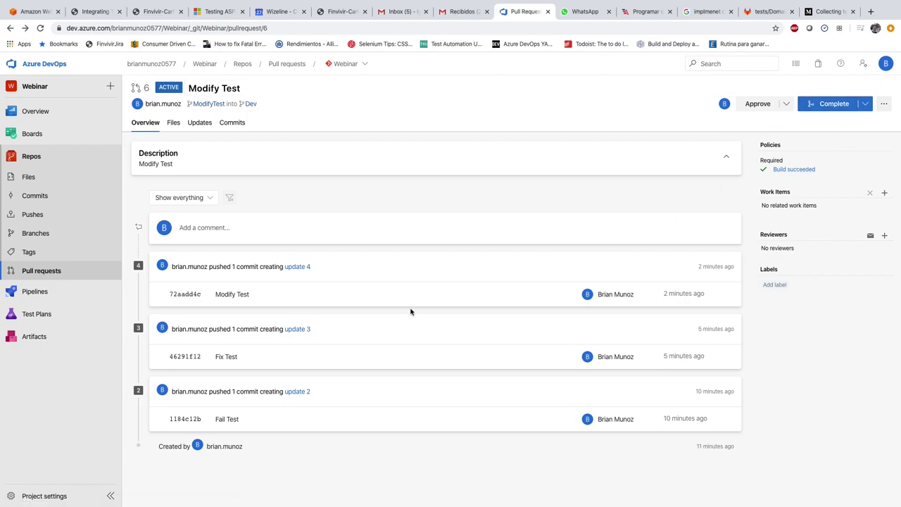
# Switch to VS Code, change the property 'bookingid' to 'booking' in the line 110 assertion of spec.js, and save
pyautogui.hotkey('ctrl', 'Left')
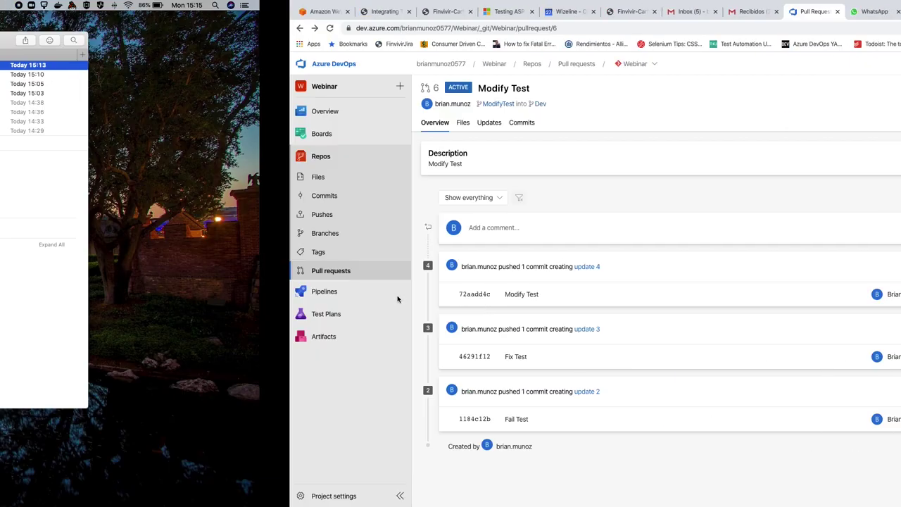
pyautogui.hotkey('ctrl', 'Right')
pyautogui.hotkey('ctrl', 'Right')
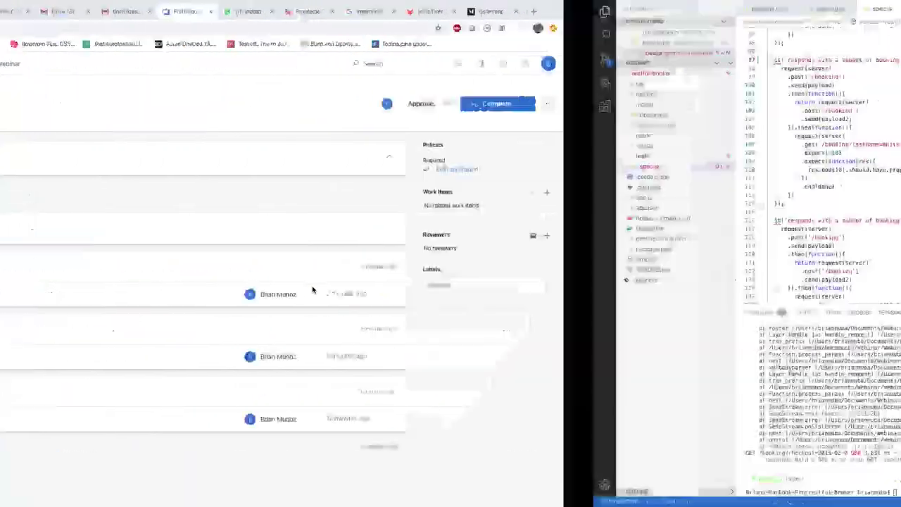
pyautogui.click(360, 170)
pyautogui.press('BackSpace')
pyautogui.press('BackSpace')
pyautogui.press('cmd+s')
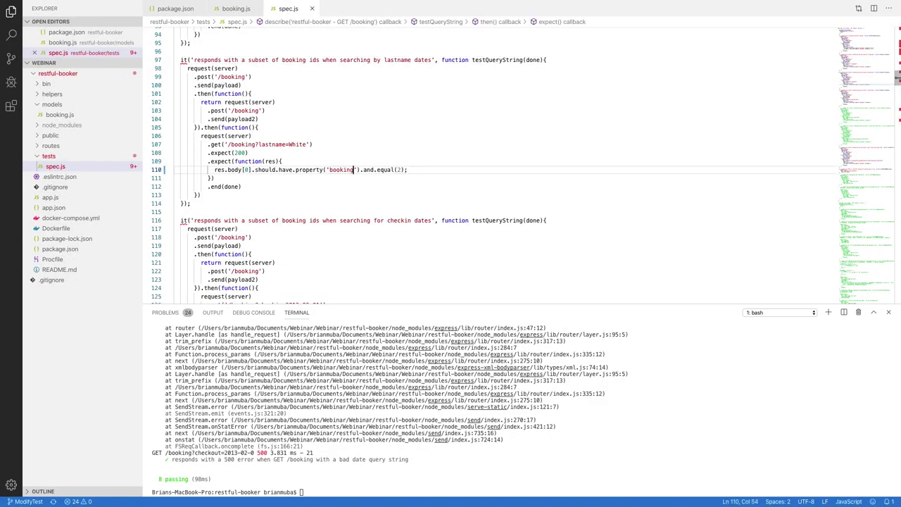
# Switch to Fork, stage the modified spec.js, and commit it with the subject 'Fail Test'
pyautogui.hotkey('ctrl', 'Left')
pyautogui.hotkey('ctrl', 'Left')
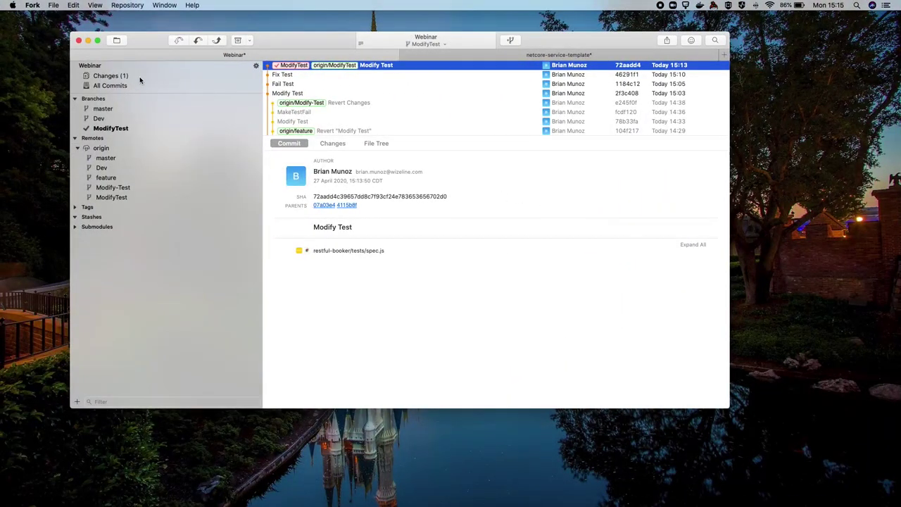
pyautogui.click(141, 77)
pyautogui.moveTo(278, 161); pyautogui.dragTo(356, 79)
pyautogui.press('Return')
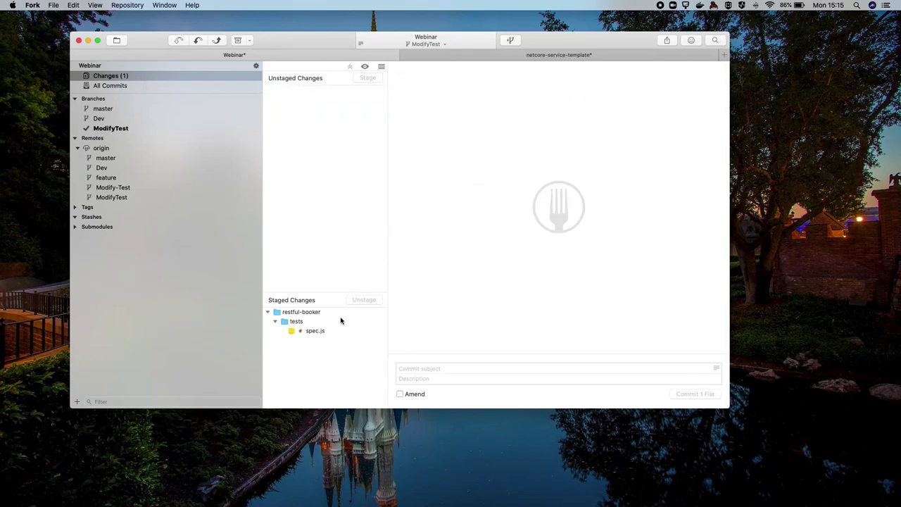
pyautogui.click(430, 373)
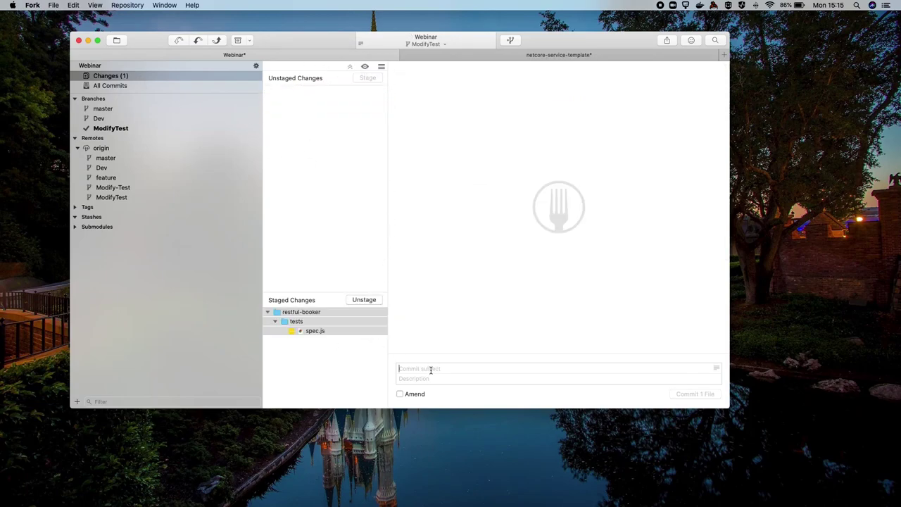
pyautogui.write('Fail Test')
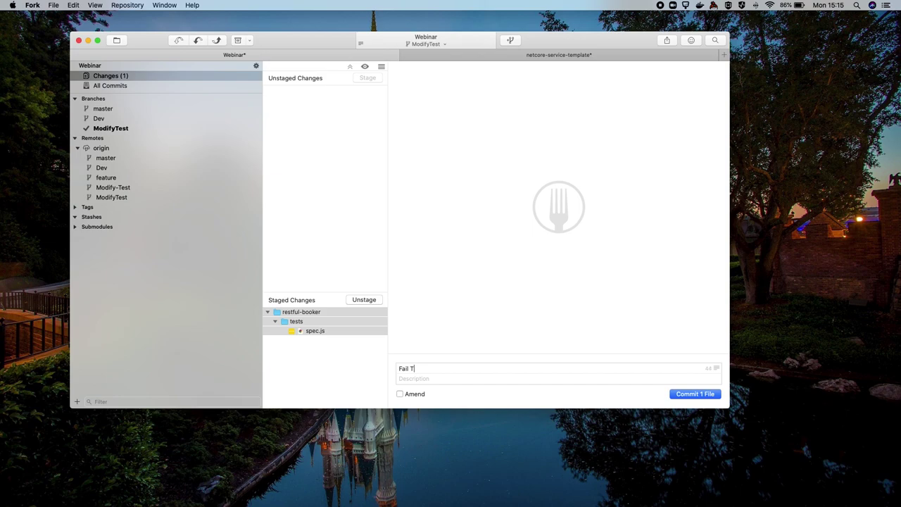
pyautogui.click(684, 396)
# Push the ModifyTest branch with the Fail Test commit to origin/ModifyTest
pyautogui.click(118, 128)
pyautogui.rightClick(138, 130)
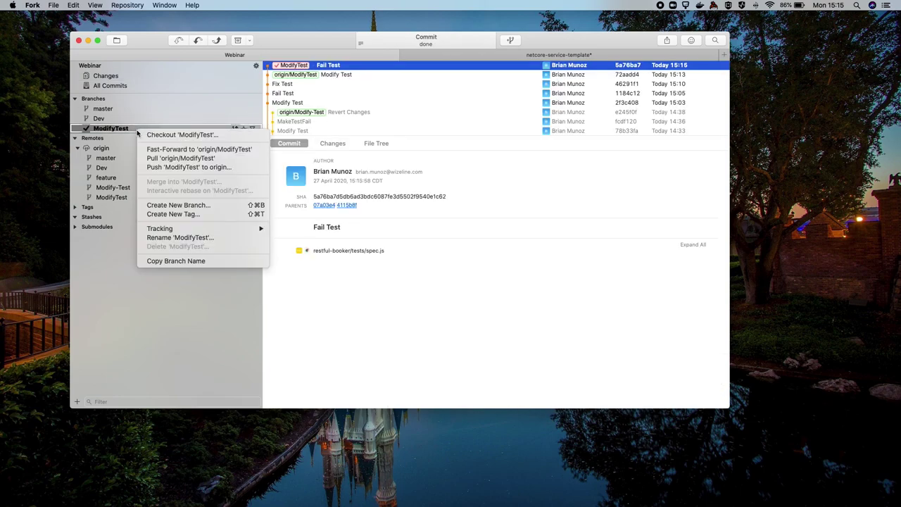
pyautogui.click(172, 168)
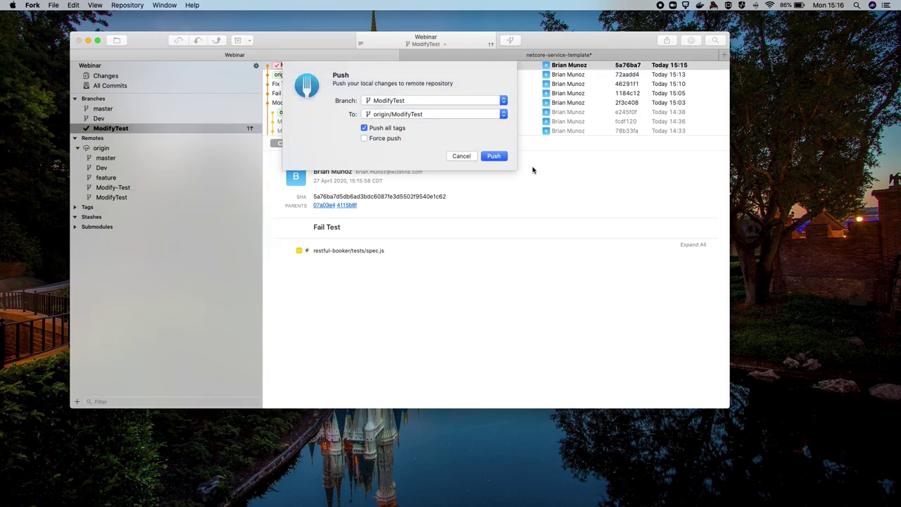
pyautogui.click(502, 159)
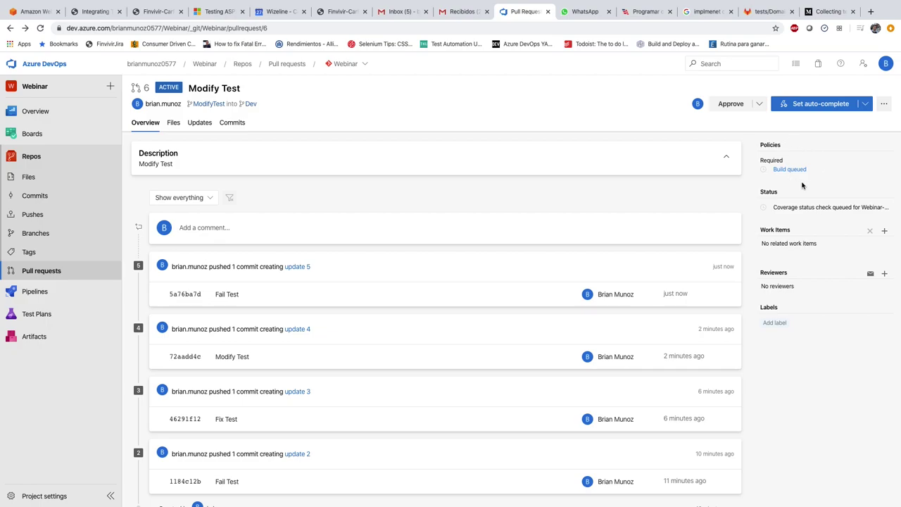
# Switch to Azure DevOps in the browser and examine the linting and unit test logs of the Modify Test pull request's required build
pyautogui.click(793, 171)
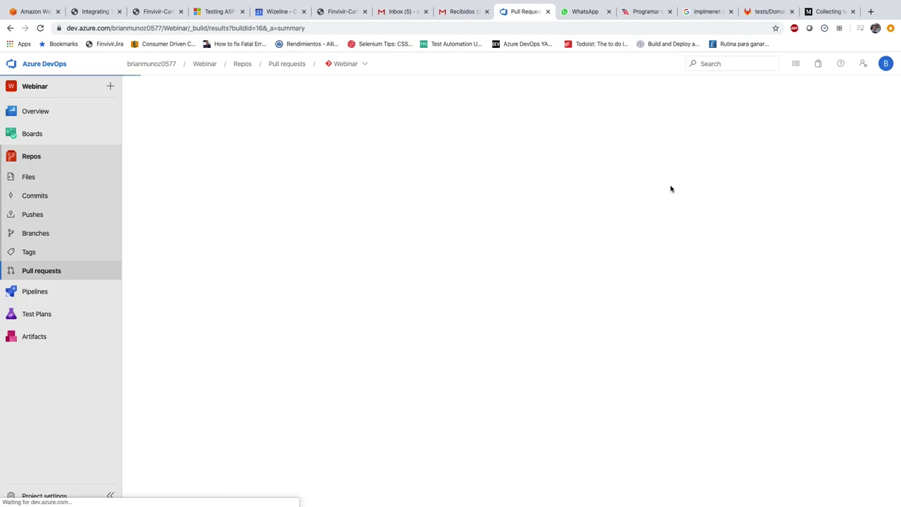
pyautogui.click(170, 277)
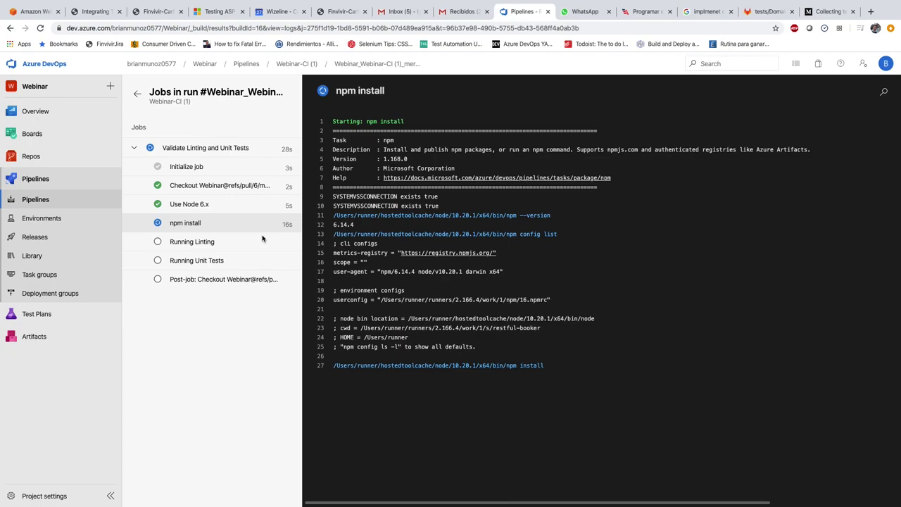
pyautogui.click(258, 240)
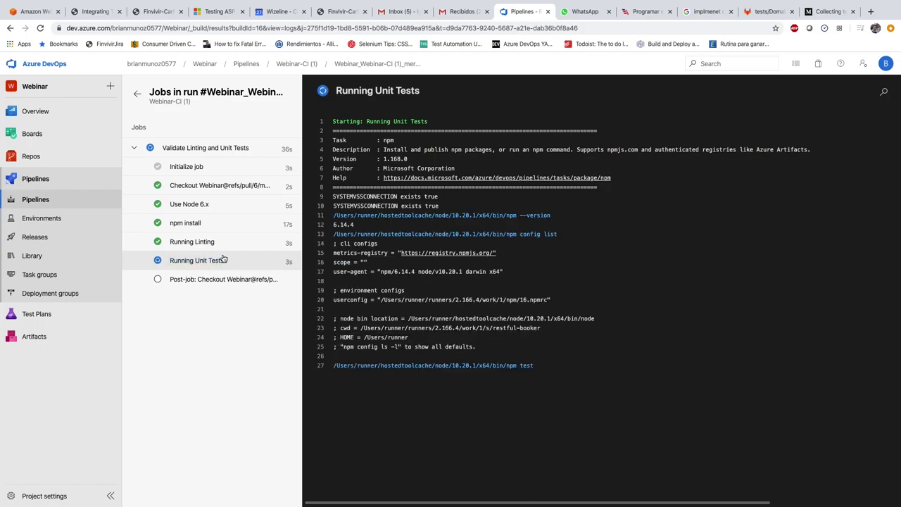
pyautogui.click(237, 261)
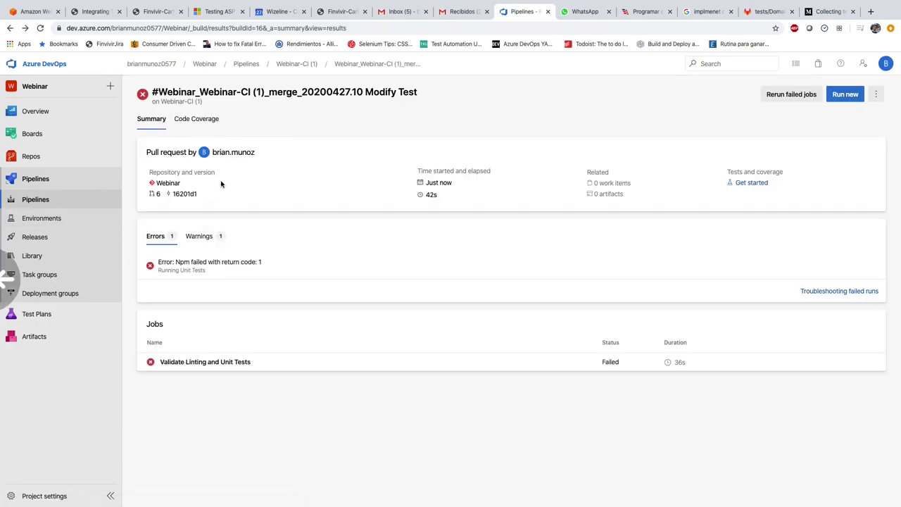
pyautogui.click(598, 199)
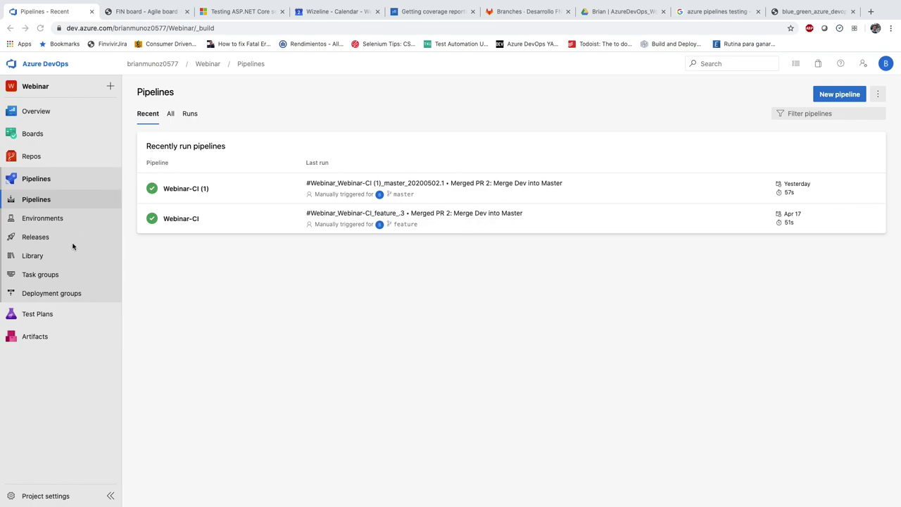
# Create a new release pipeline from the project's Releases, starting its first stage with an empty job
pyautogui.click(49, 238)
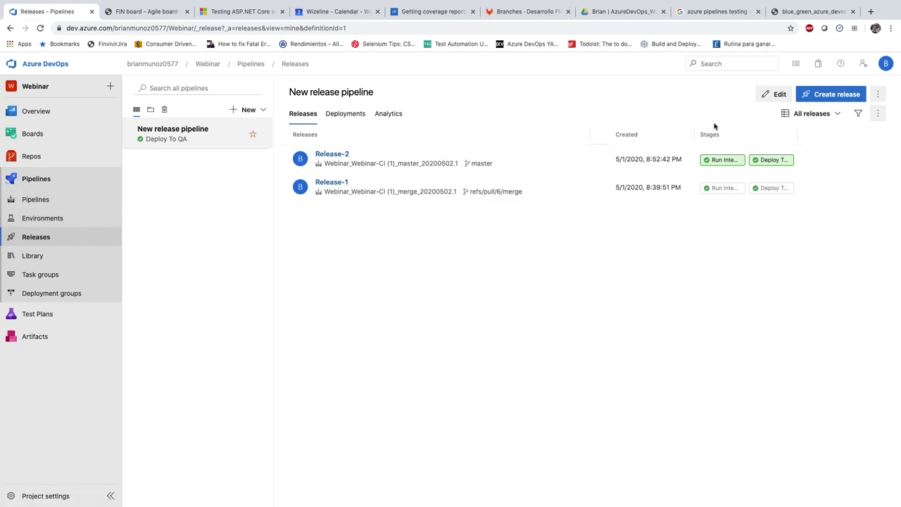
pyautogui.click(815, 93)
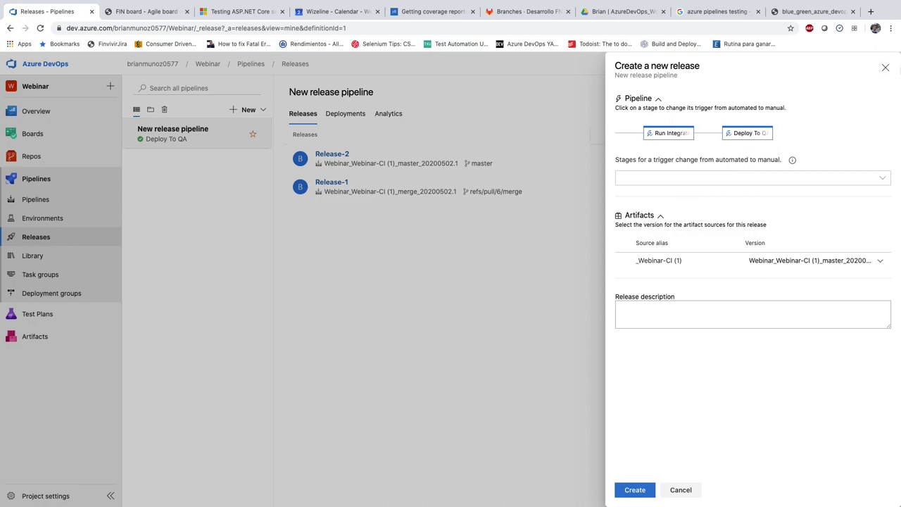
pyautogui.click(885, 69)
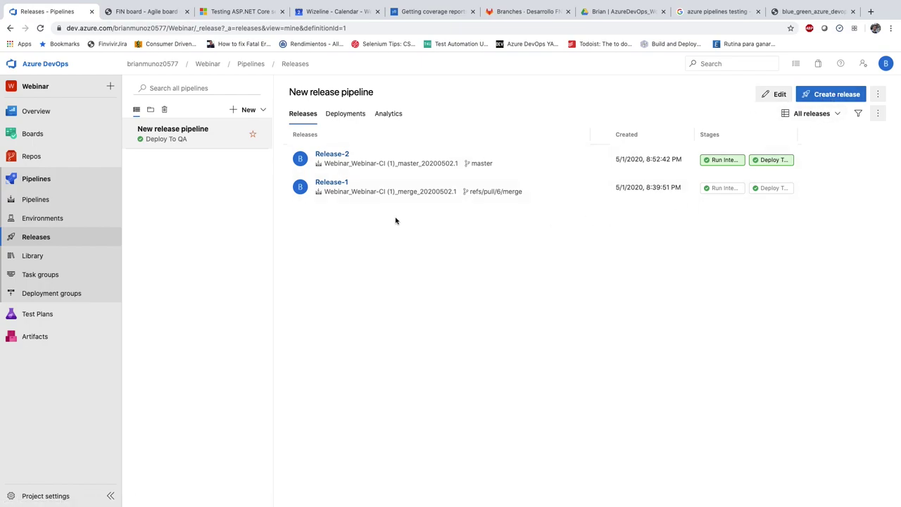
pyautogui.click(241, 113)
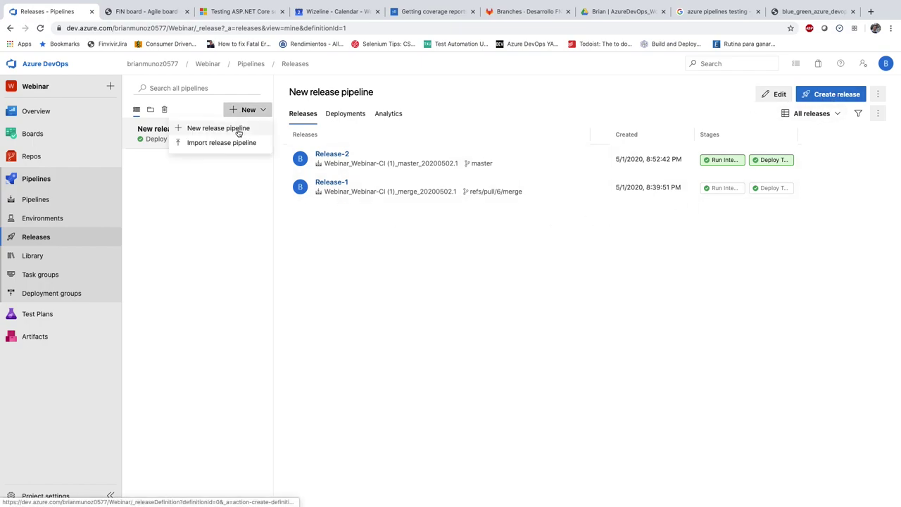
pyautogui.click(218, 128)
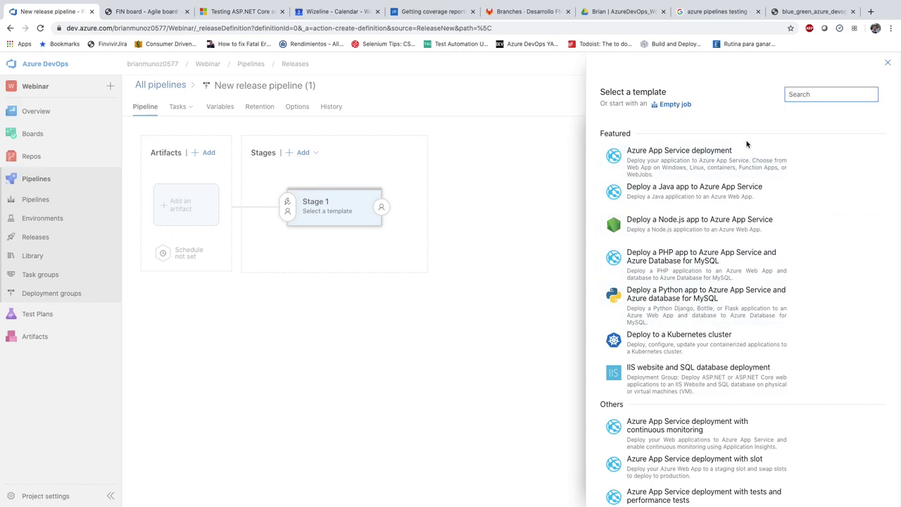
pyautogui.click(674, 105)
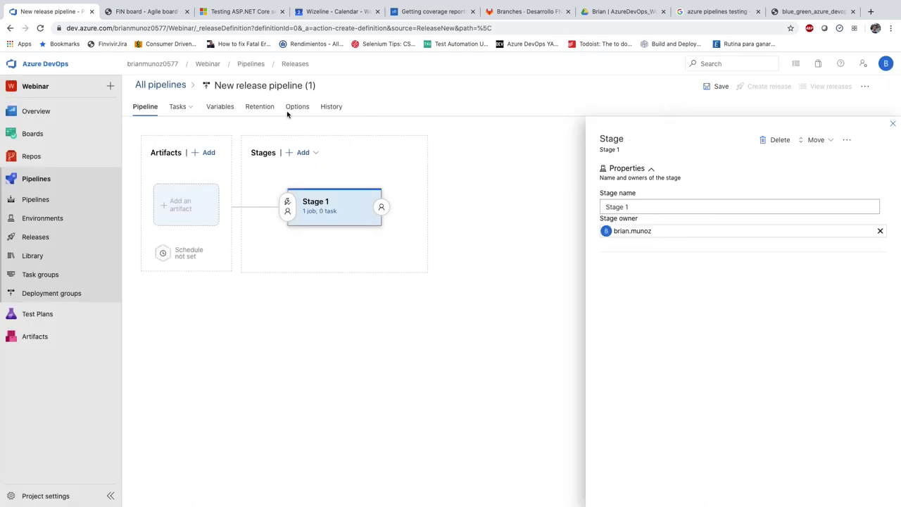
pyautogui.click(891, 125)
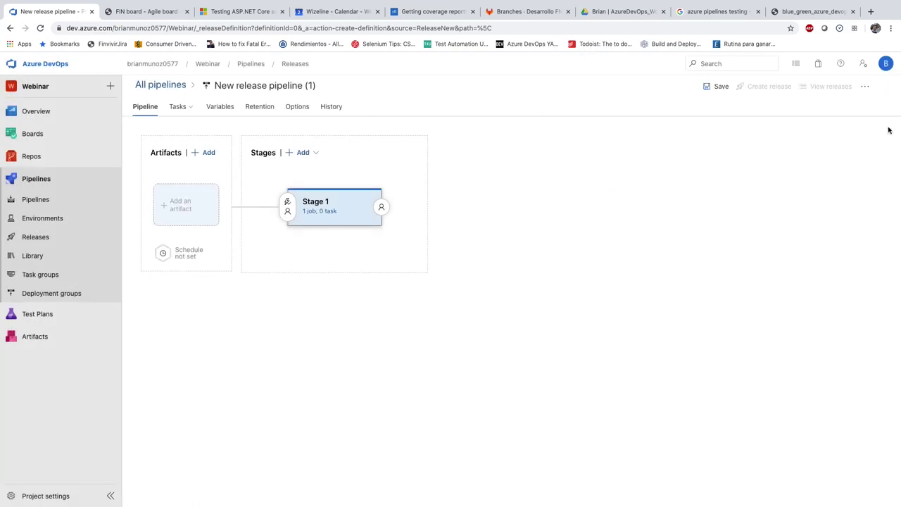
# Add the Webinar-CI (1) build pipeline as the release artifact, with Latest as the default version
pyautogui.click(195, 205)
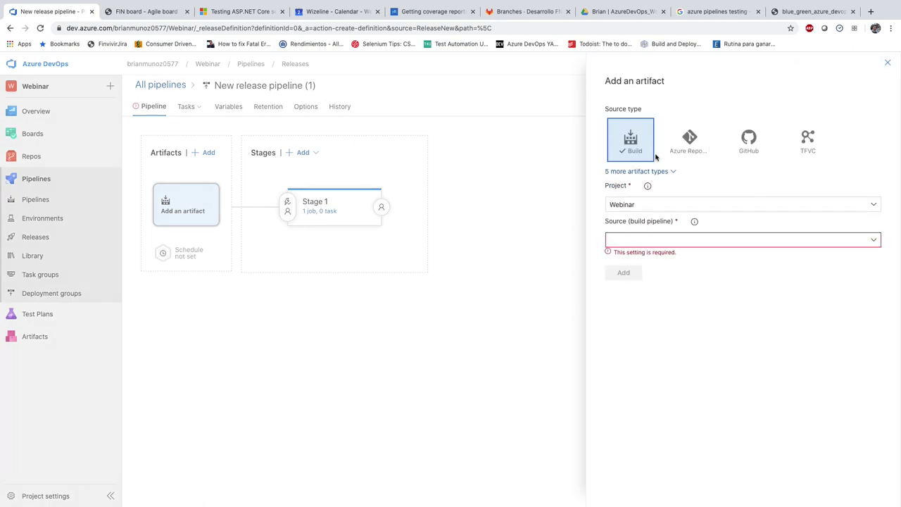
pyautogui.click(876, 241)
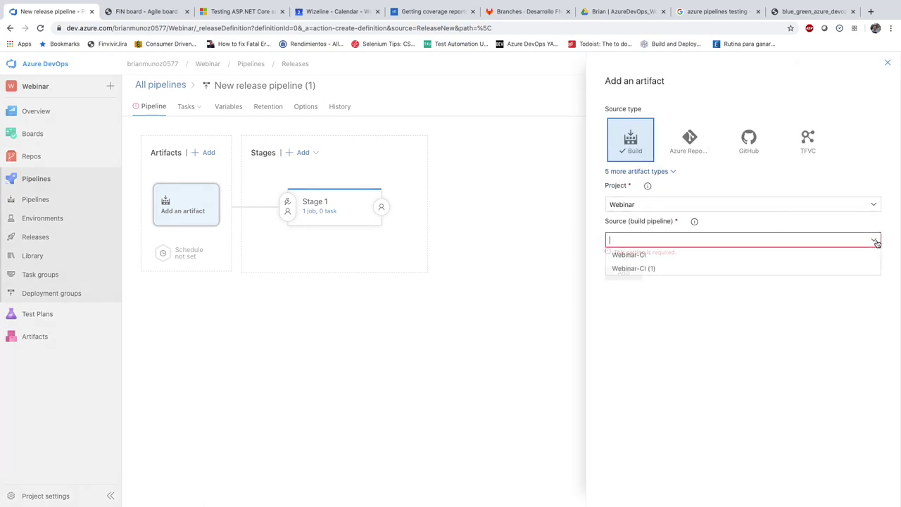
pyautogui.click(655, 270)
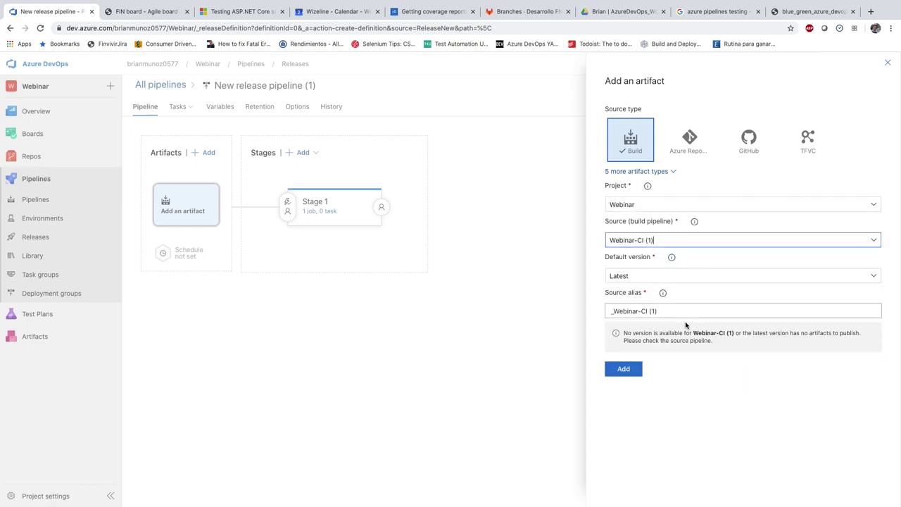
pyautogui.click(872, 279)
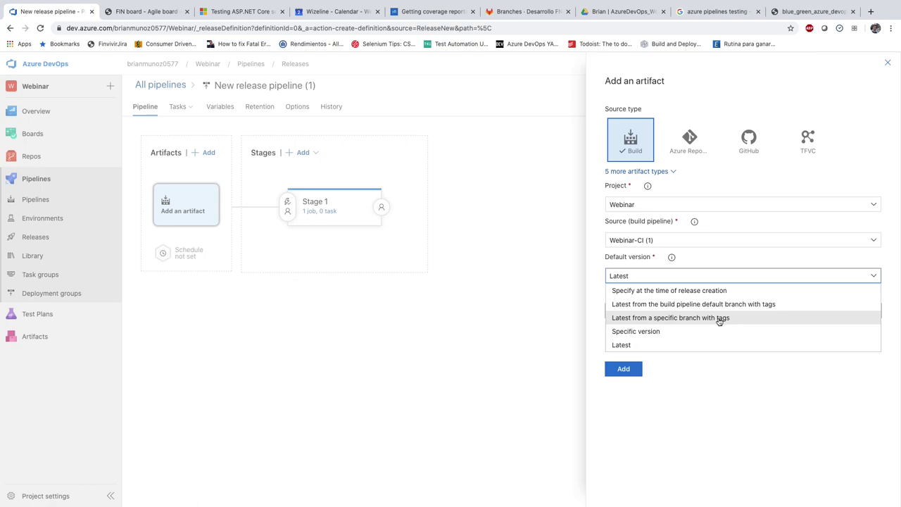
pyautogui.click(644, 346)
pyautogui.click(623, 368)
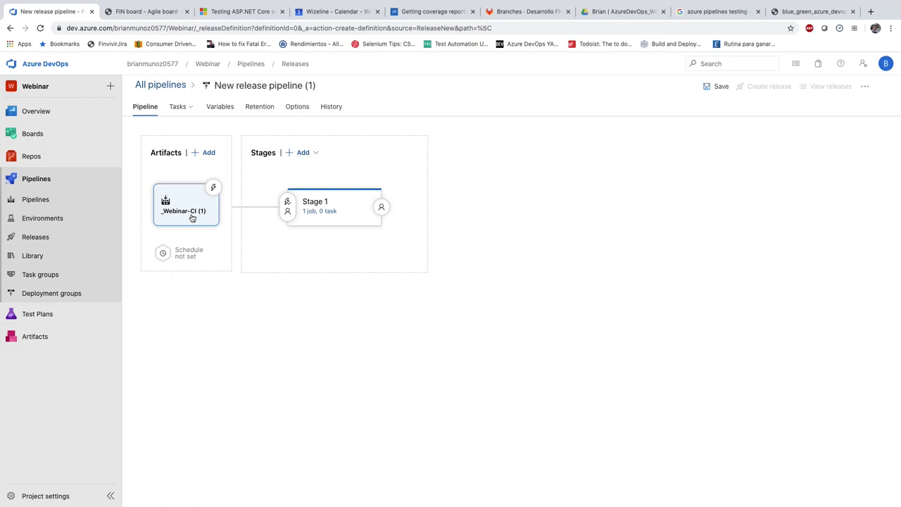
# Enable the artifact's continuous deployment trigger with build branch filters that include Dev and master
pyautogui.click(214, 188)
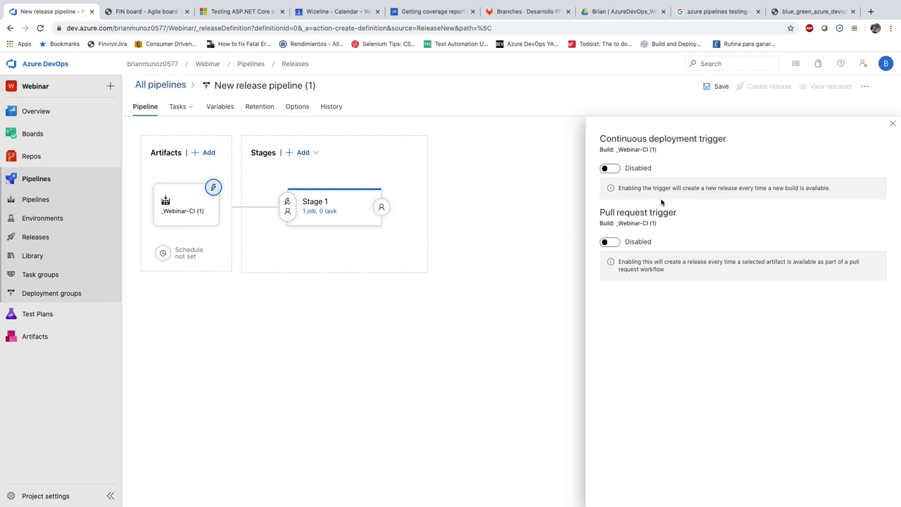
pyautogui.click(611, 169)
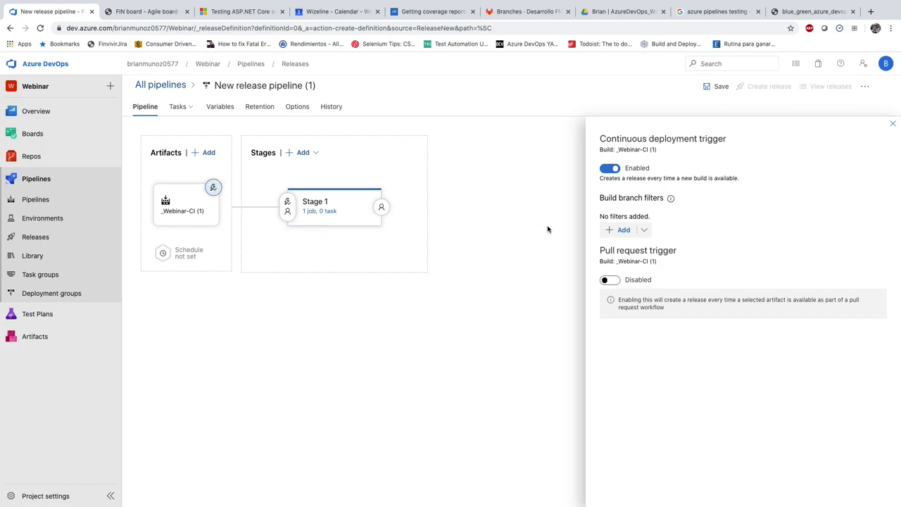
pyautogui.click(622, 230)
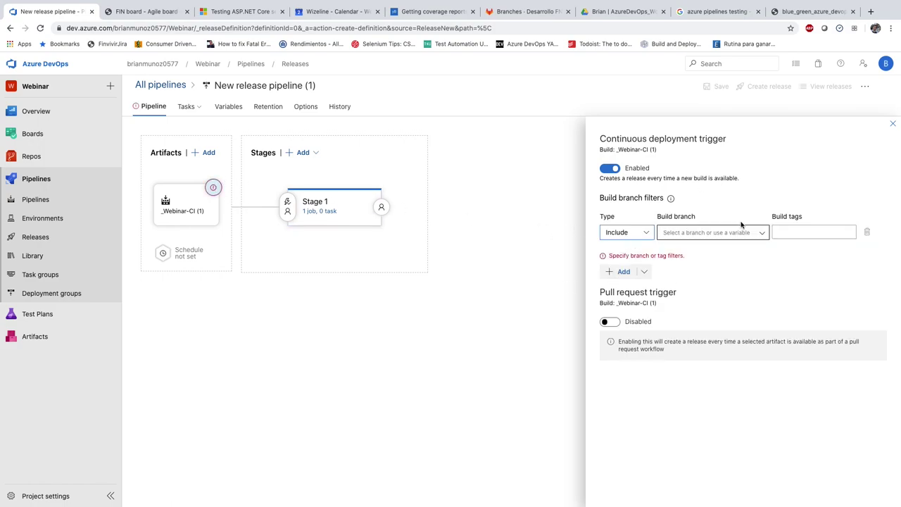
pyautogui.click(761, 235)
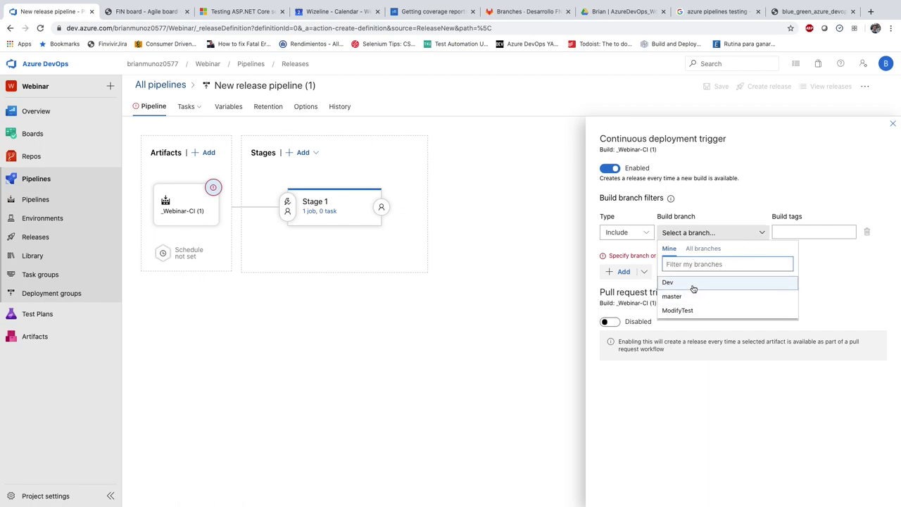
pyautogui.click(692, 284)
pyautogui.click(621, 259)
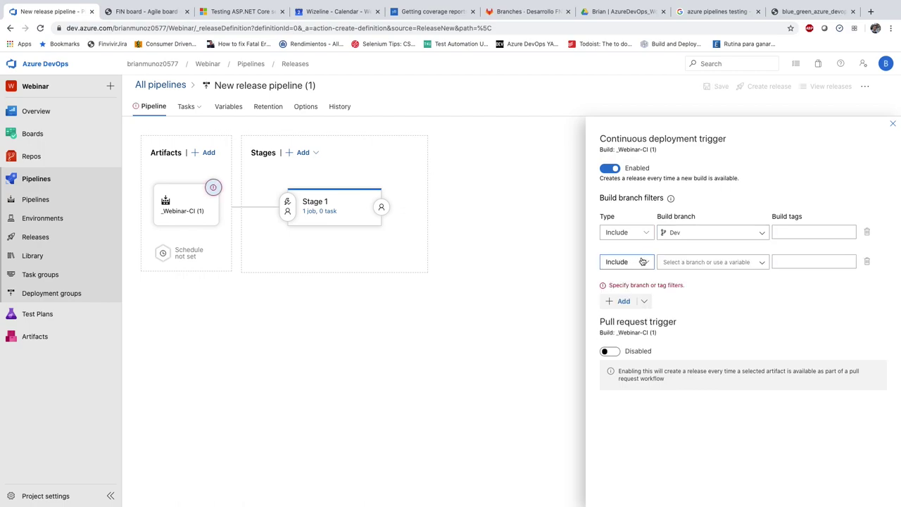
pyautogui.click(761, 263)
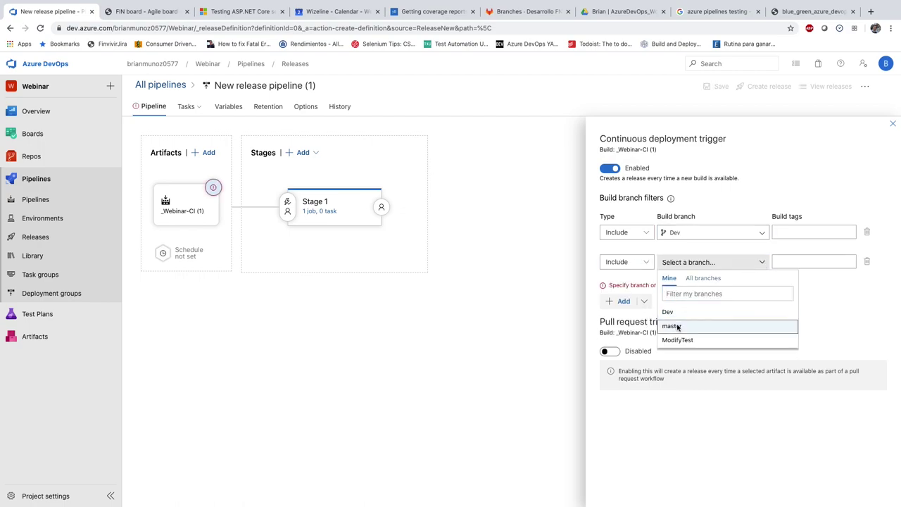
pyautogui.click(675, 321)
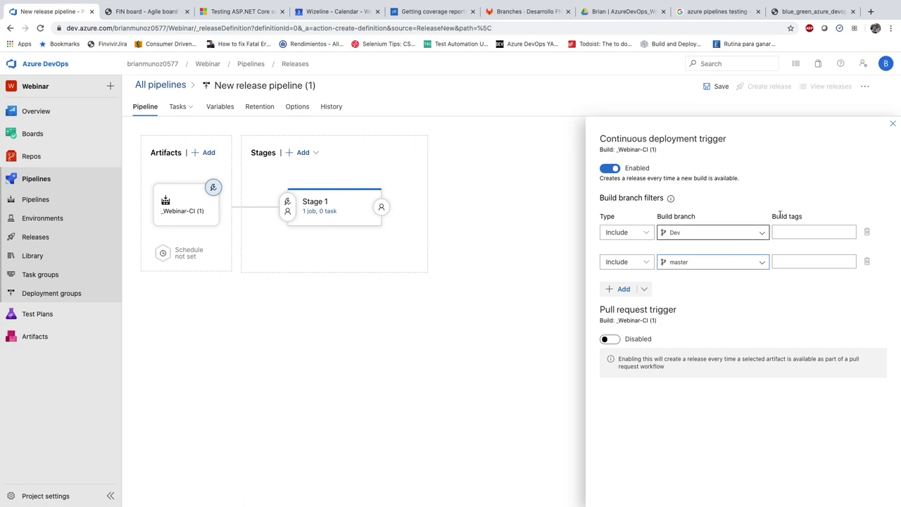
pyautogui.click(892, 126)
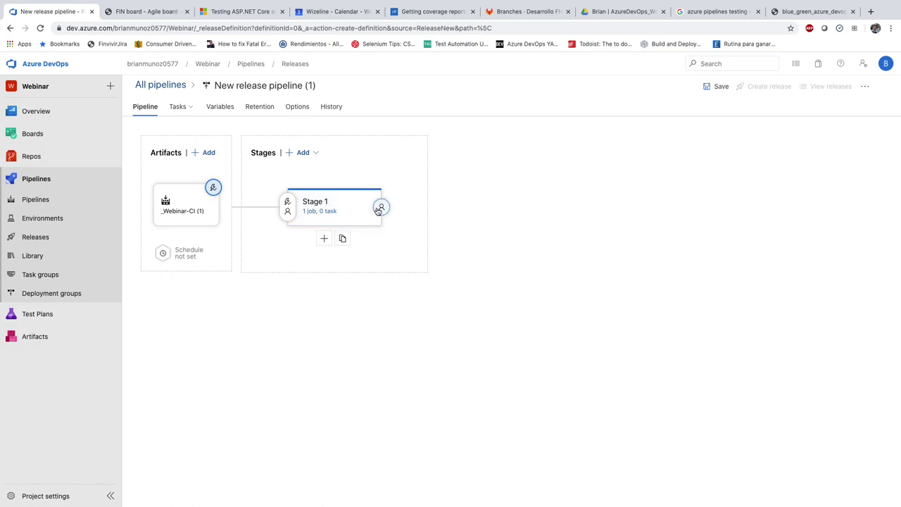
# Rename Stage 1 of the release pipeline as 'Deploy To QA'
pyautogui.click(315, 203)
pyautogui.write('Deploy To QA')
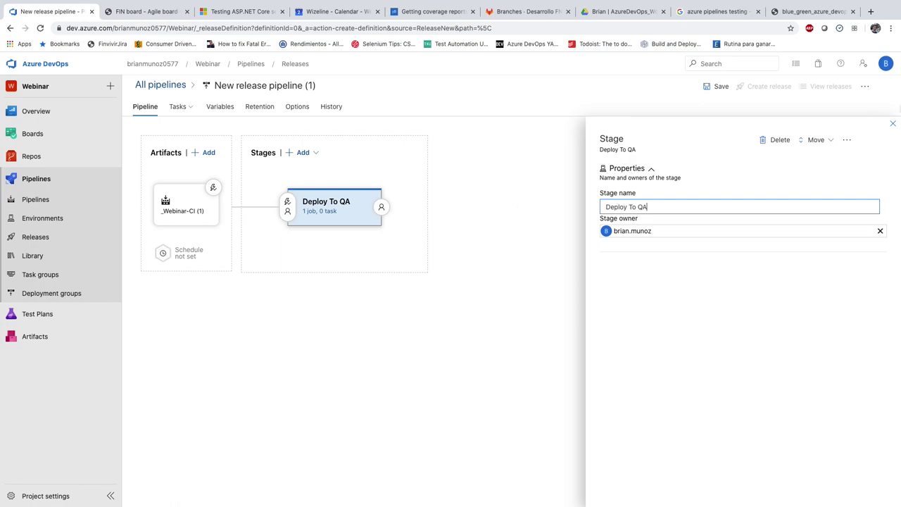
pyautogui.click(892, 124)
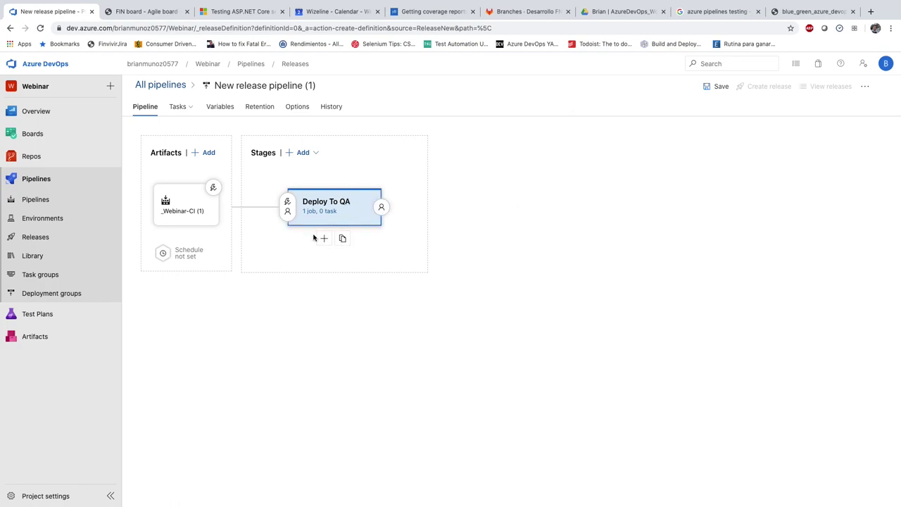
# Add a second stage with an empty job following Deploy To QA, and name it 'Deploy To Production'
pyautogui.click(297, 154)
pyautogui.click(324, 173)
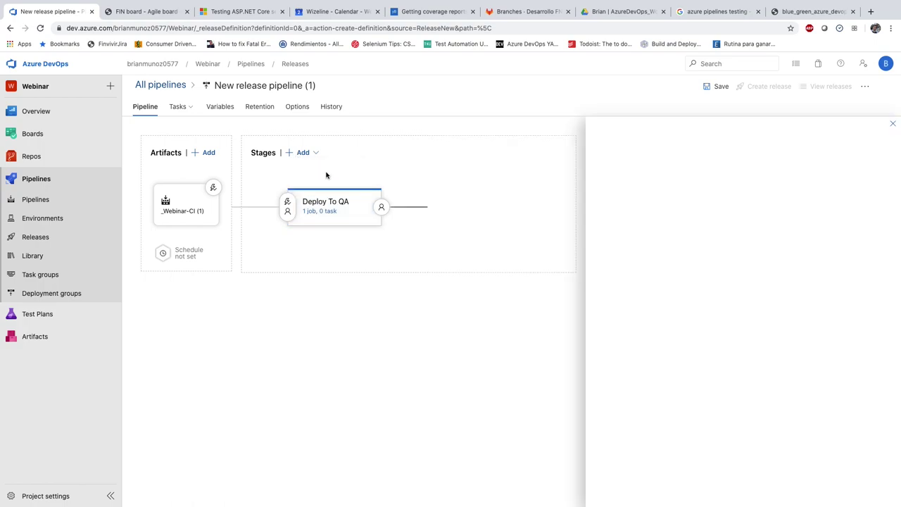
pyautogui.click(675, 105)
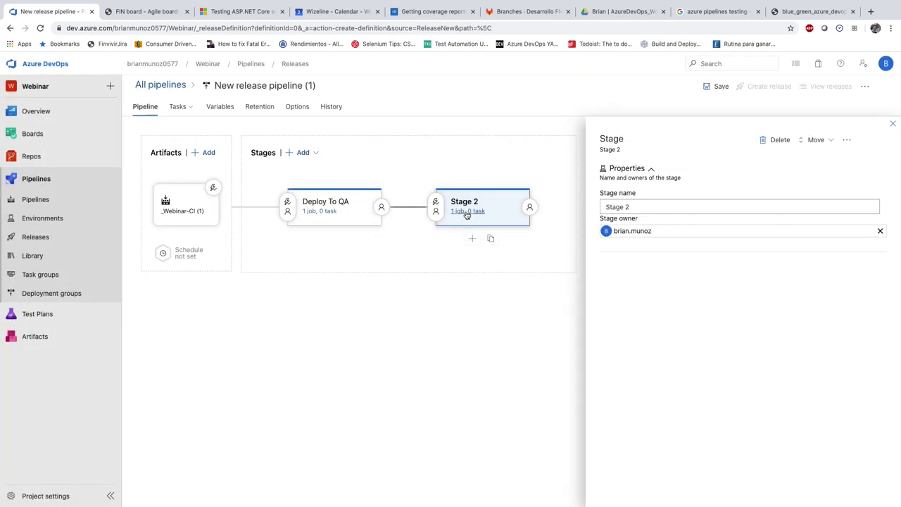
pyautogui.write('Dep')
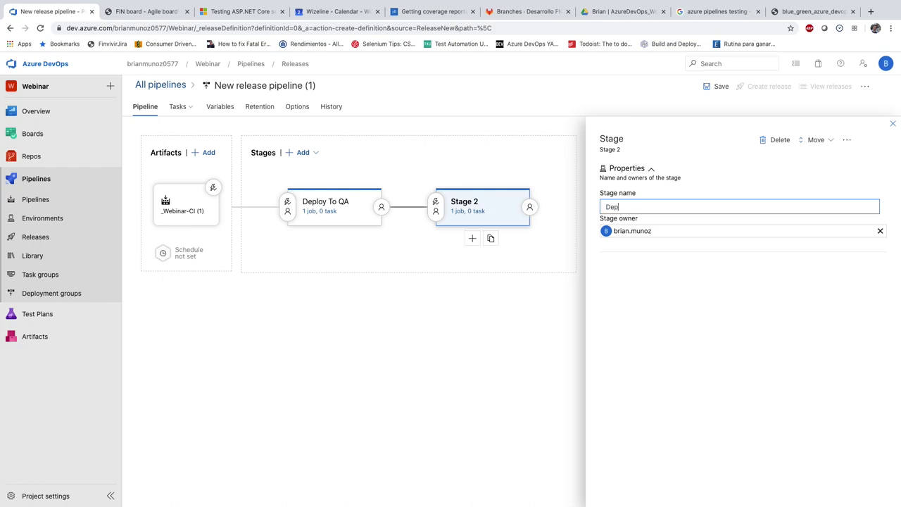
pyautogui.write('loy To Production')
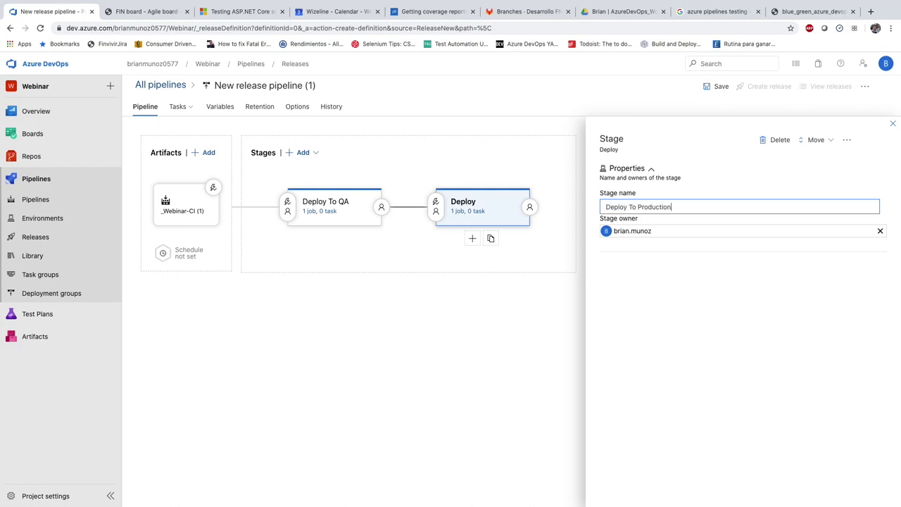
pyautogui.click(892, 123)
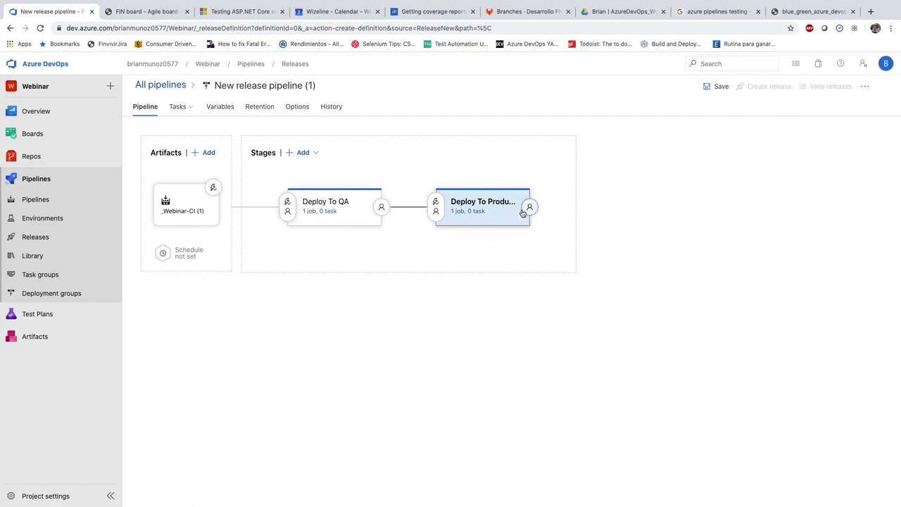
# Enable pre-deployment approvals on the Deploy To Production stage and add the project user as approver
pyautogui.click(436, 212)
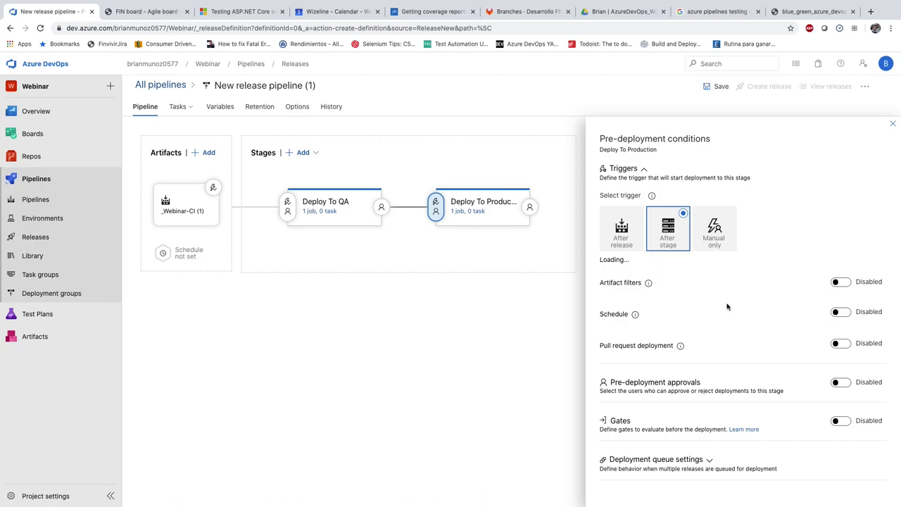
pyautogui.scroll(-1, 808, 391)
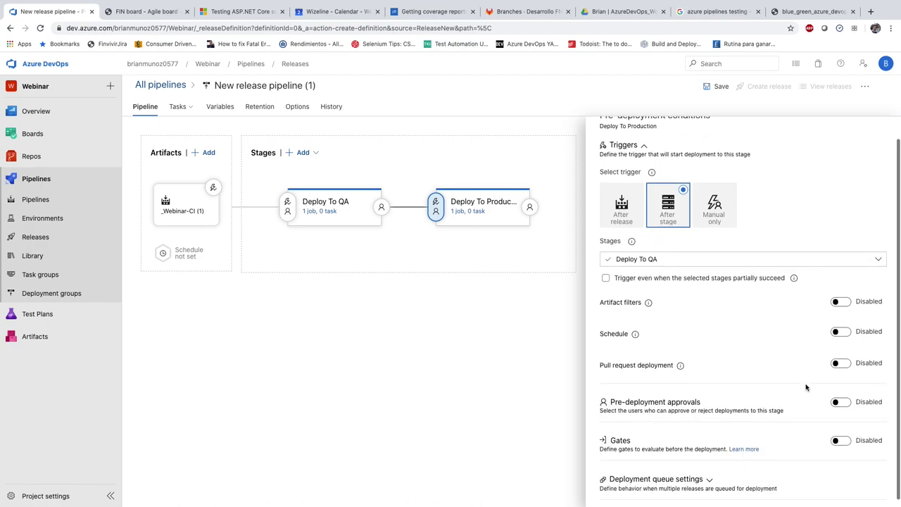
pyautogui.click(839, 395)
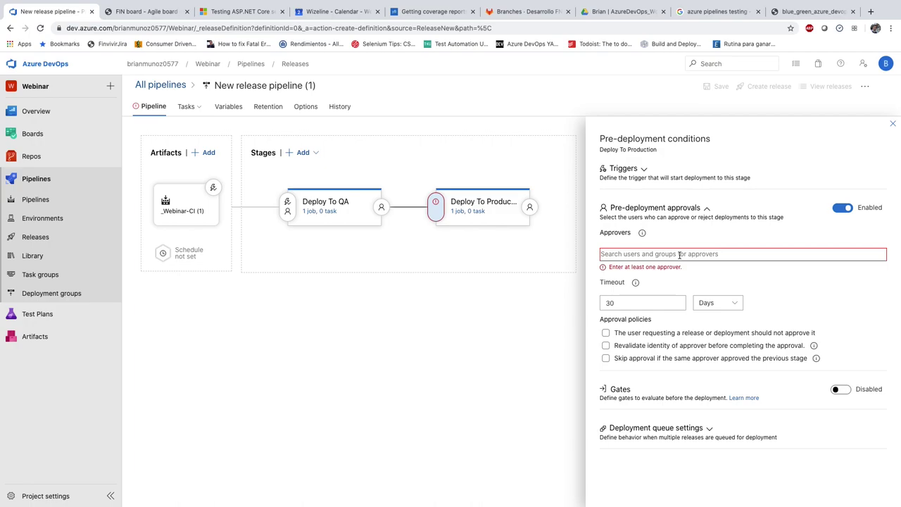
pyautogui.write('bri')
pyautogui.press('Return')
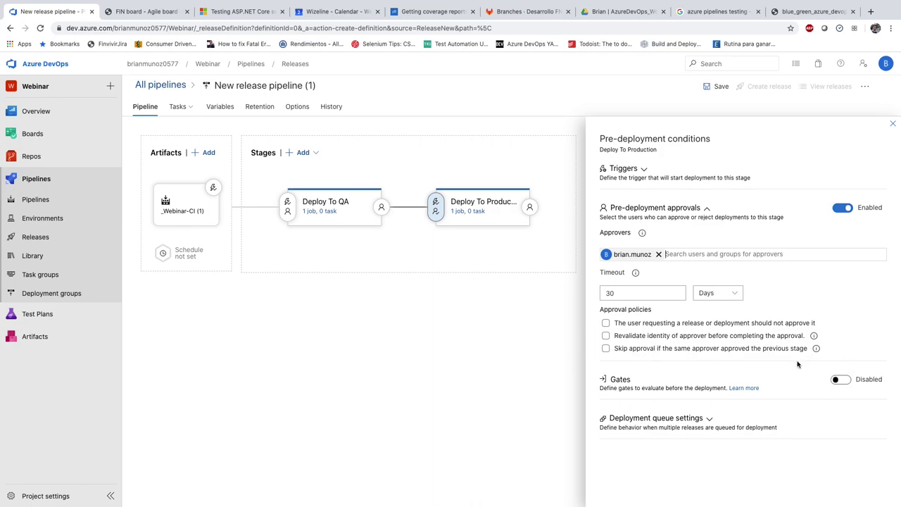
# Examine the gates options and the trigger settings in Deploy To Production's pre-deployment conditions
pyautogui.click(838, 381)
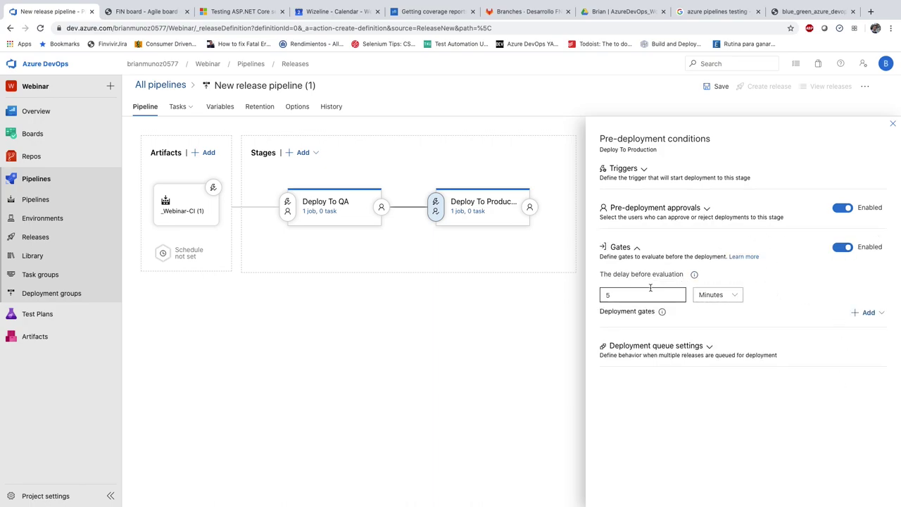
pyautogui.click(843, 249)
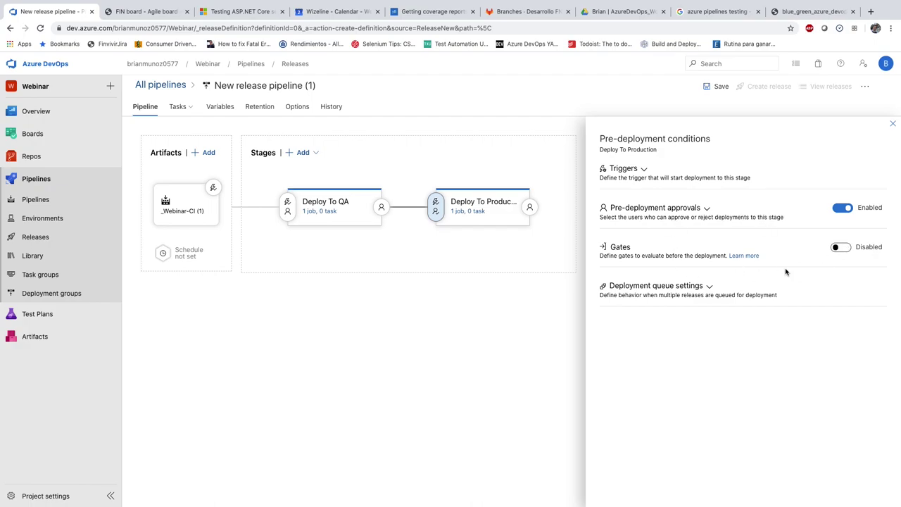
pyautogui.click(645, 170)
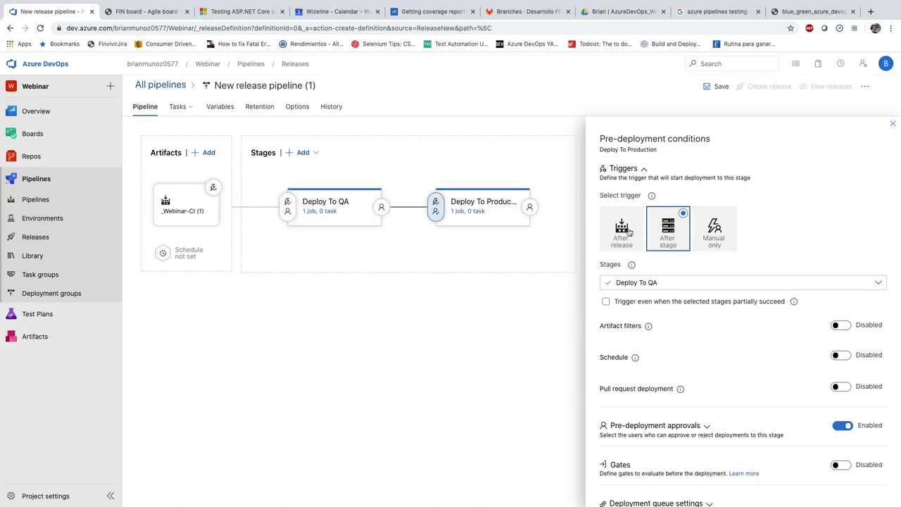
pyautogui.click(893, 126)
# Save the new release pipeline in the root folder without a comment
pyautogui.moveTo(356, 200)
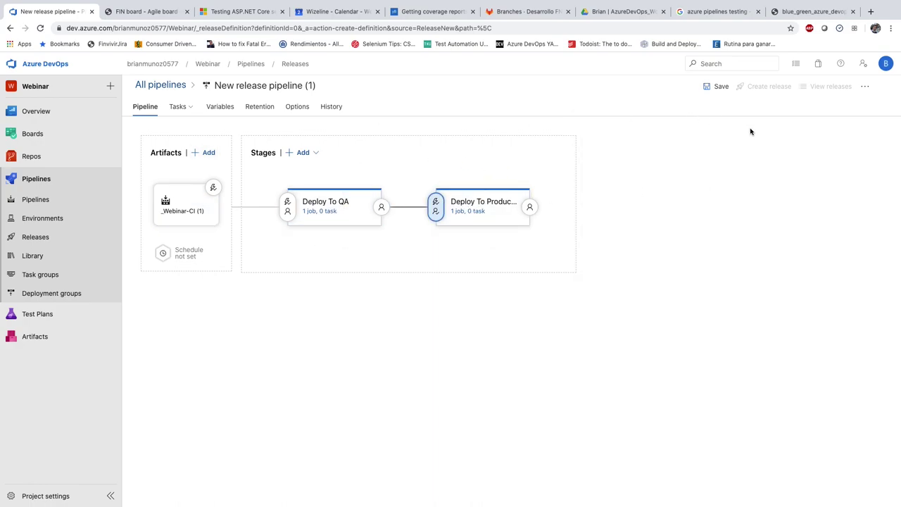
pyautogui.click(711, 87)
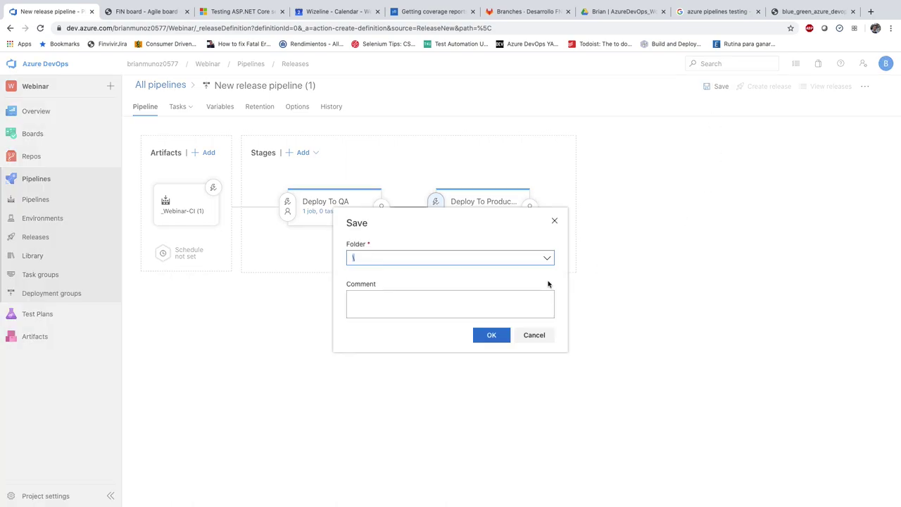
pyautogui.click(489, 337)
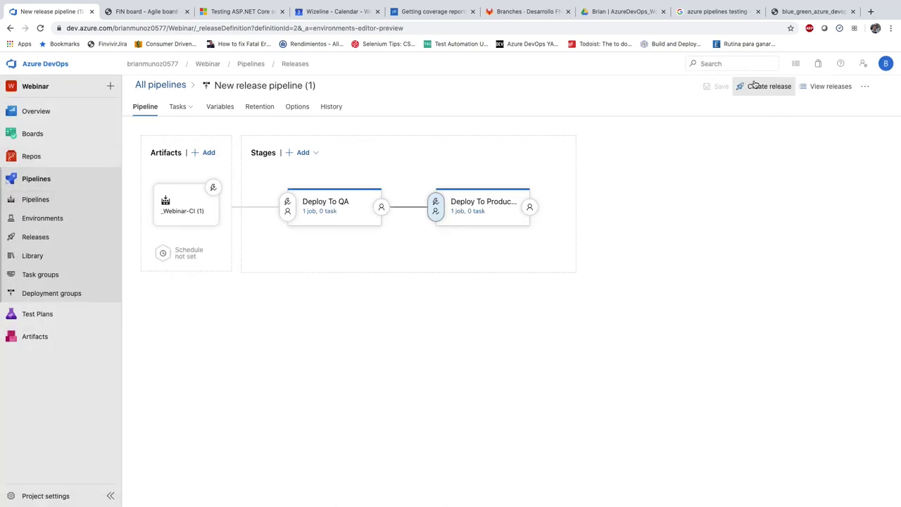
# Create a release from New release pipeline (1) in the project's Releases, using the preselected master build of Webinar-CI (1)
pyautogui.moveTo(15, 167)
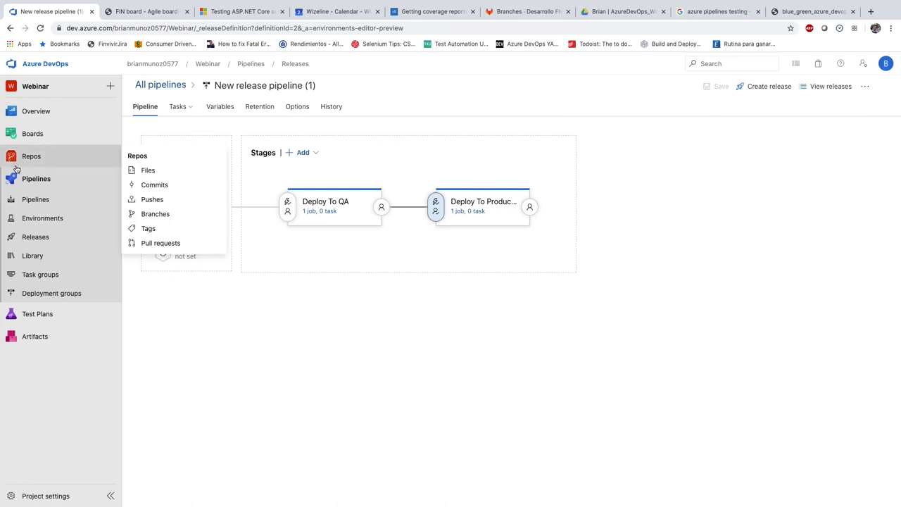
pyautogui.click(60, 237)
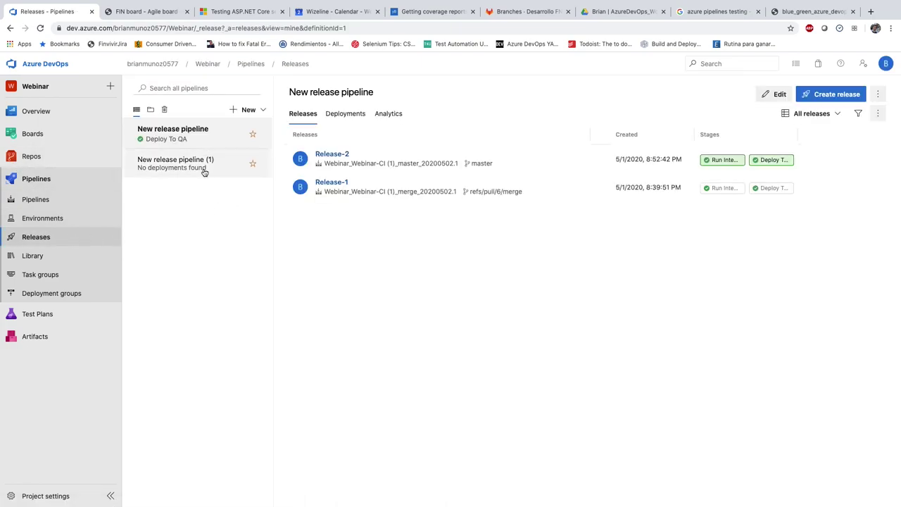
pyautogui.click(210, 169)
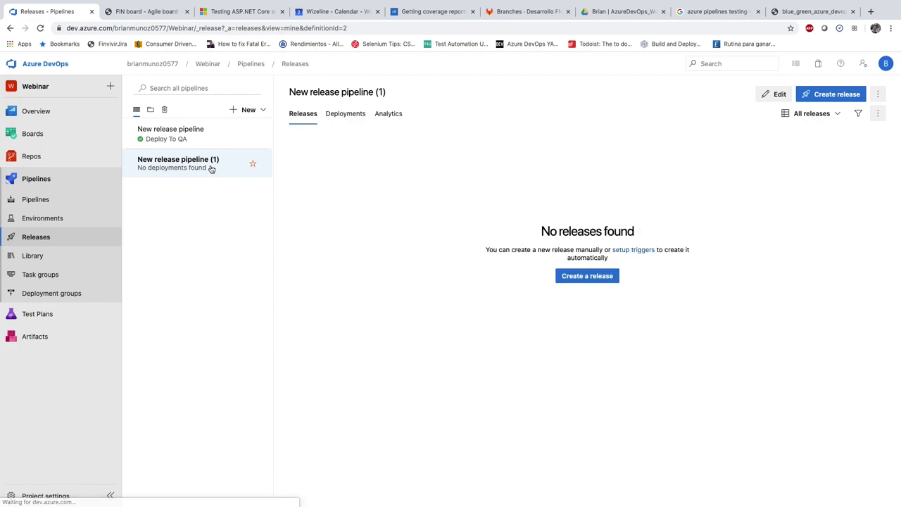
pyautogui.click(838, 94)
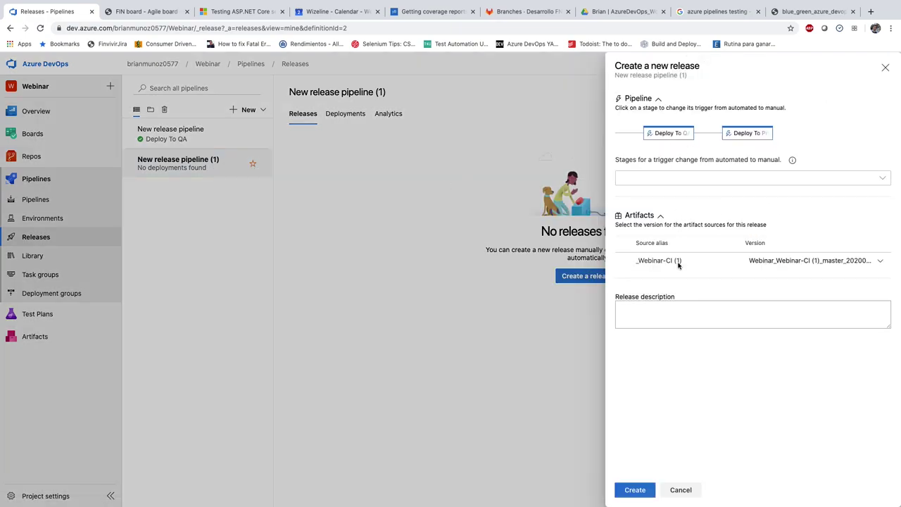
pyautogui.click(618, 483)
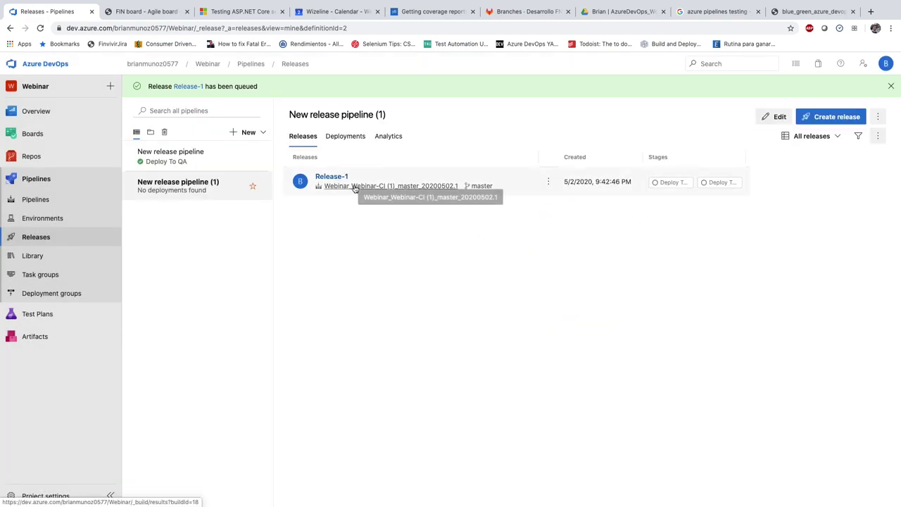
# Open Release-1 and approve its pending deployment to the Deploy To Production stage without a comment
pyautogui.click(338, 179)
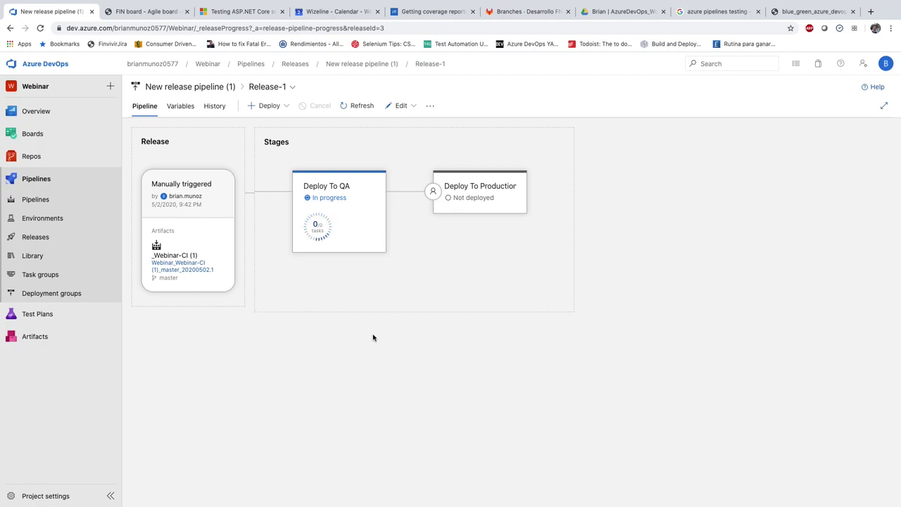
pyautogui.moveTo(302, 249)
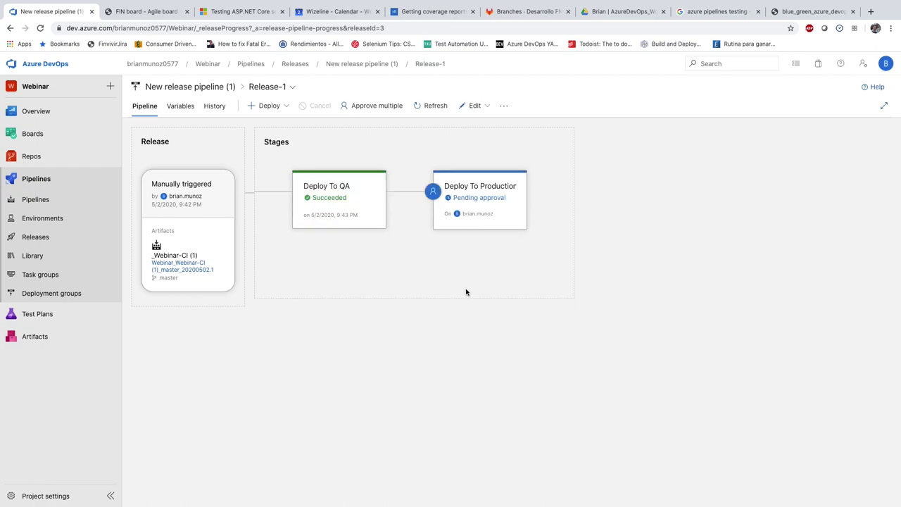
pyautogui.moveTo(440, 197)
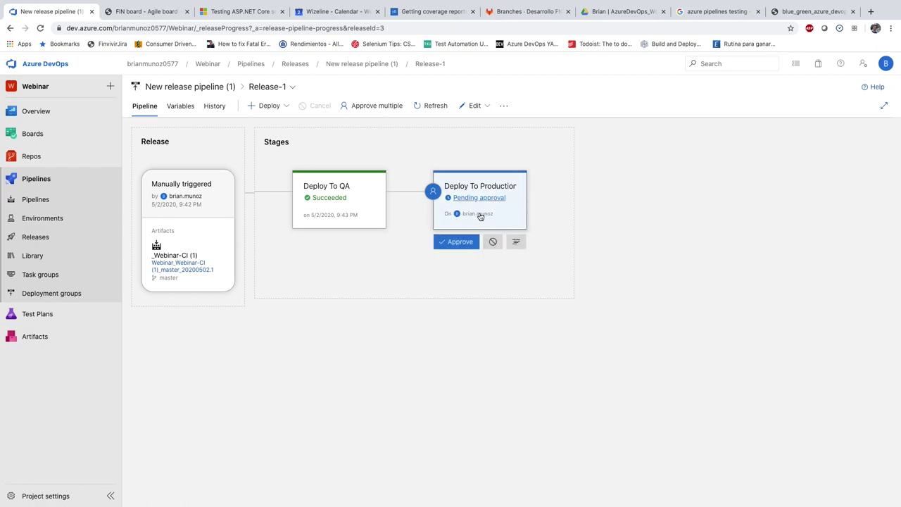
pyautogui.click(459, 242)
pyautogui.click(582, 280)
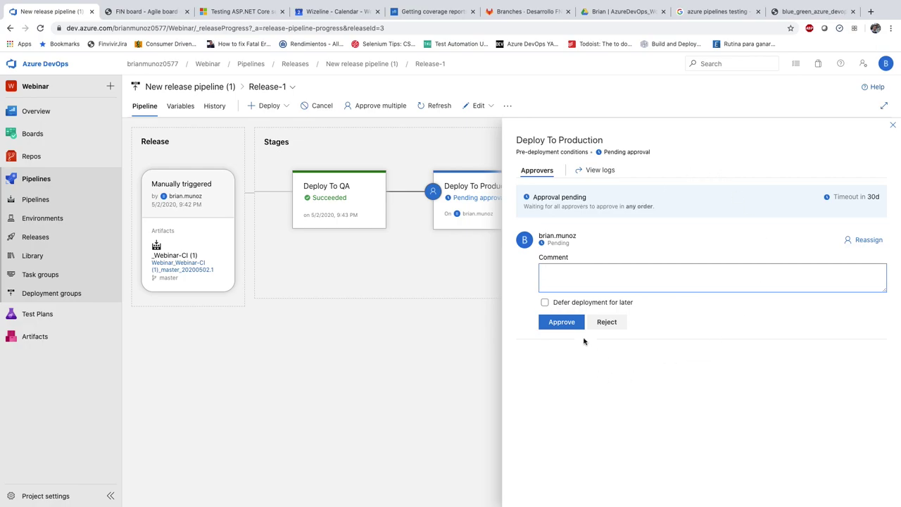
pyautogui.click(558, 325)
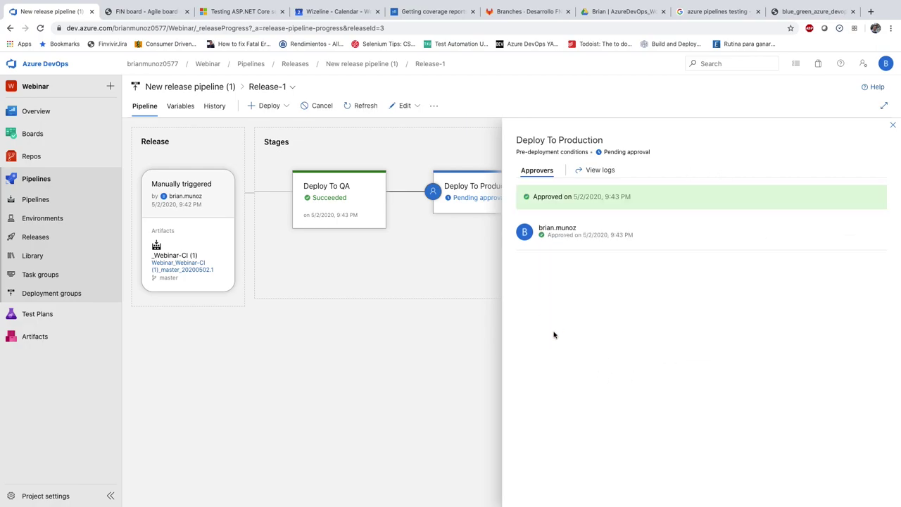
pyautogui.click(893, 126)
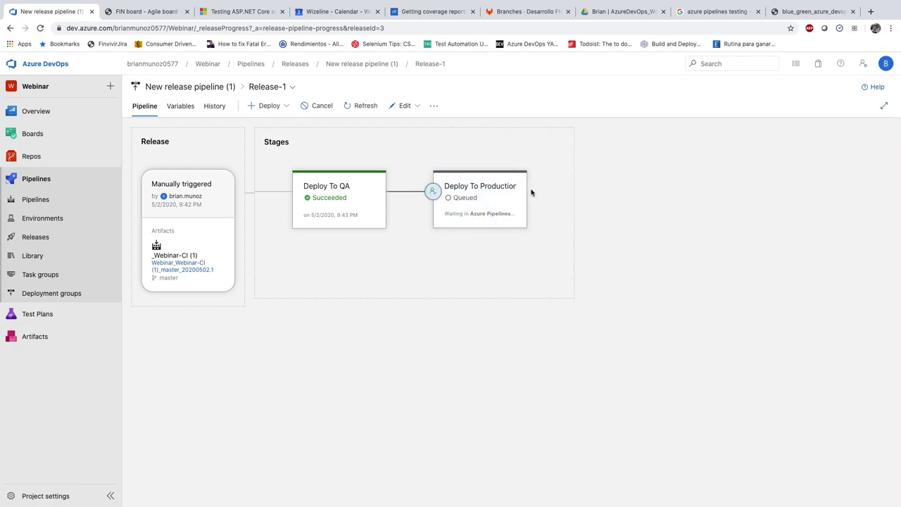
pyautogui.moveTo(496, 204)
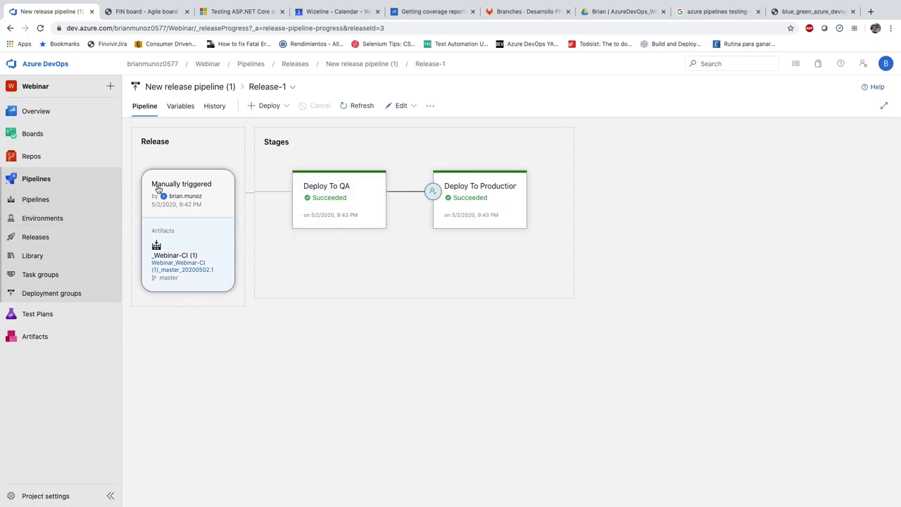
# Review the build branch filters of the continuous deployment trigger on New release pipeline (1)'s artifact
pyautogui.click(65, 241)
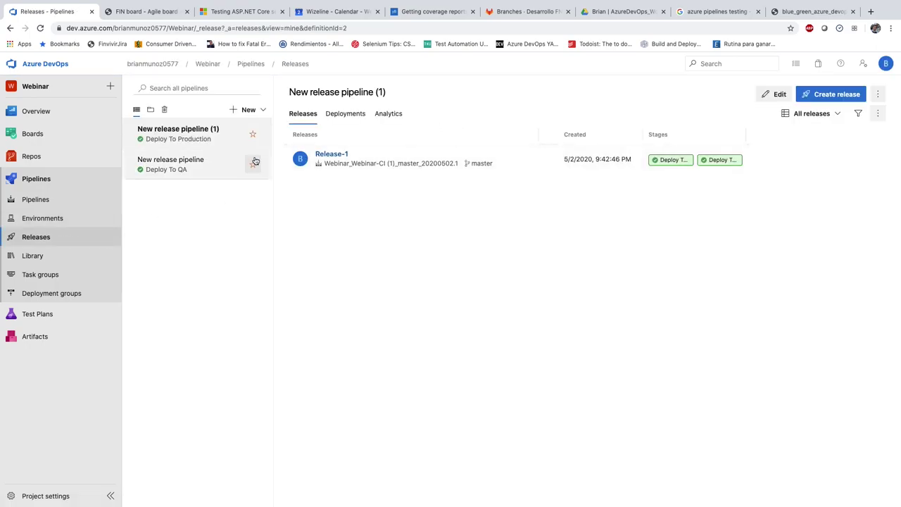
pyautogui.click(779, 95)
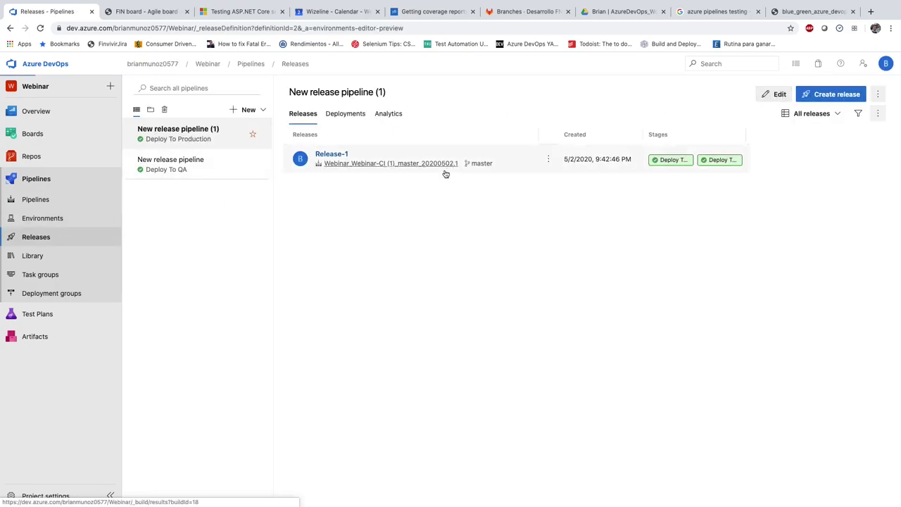
pyautogui.click(213, 187)
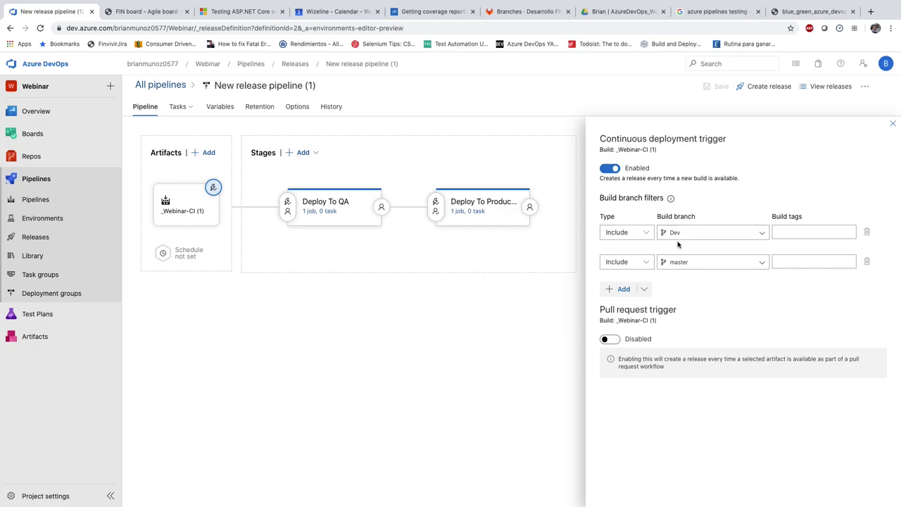
pyautogui.click(892, 124)
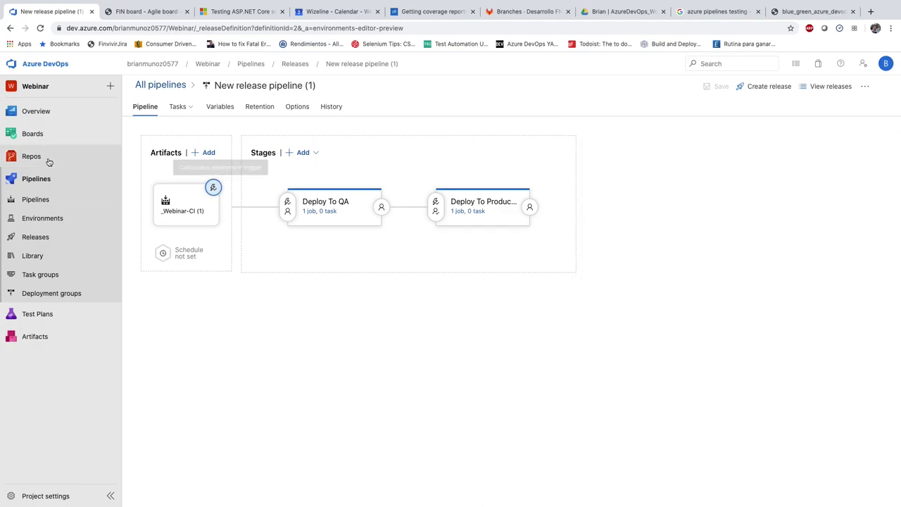
# Run the Webinar-CI (1) build pipeline manually on the master branch
pyautogui.click(49, 202)
pyautogui.click(197, 186)
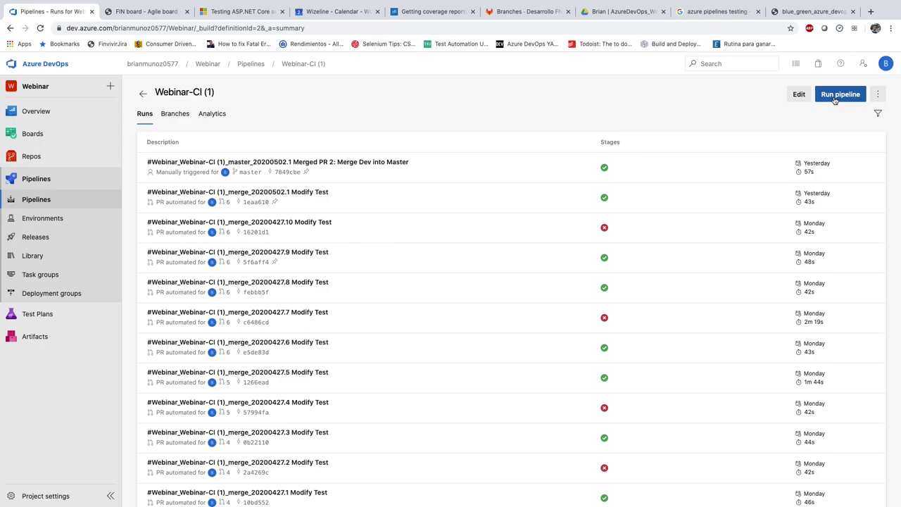
pyautogui.click(835, 99)
pyautogui.click(872, 188)
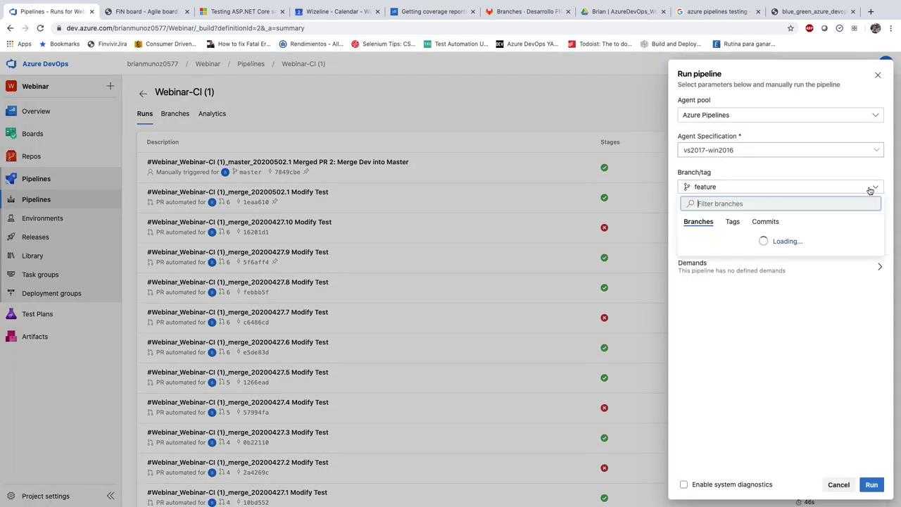
pyautogui.click(709, 238)
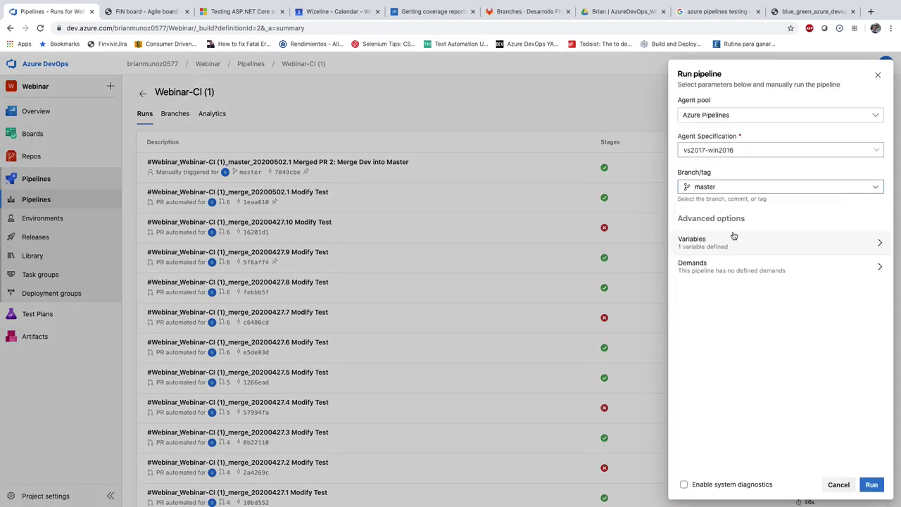
pyautogui.click(872, 485)
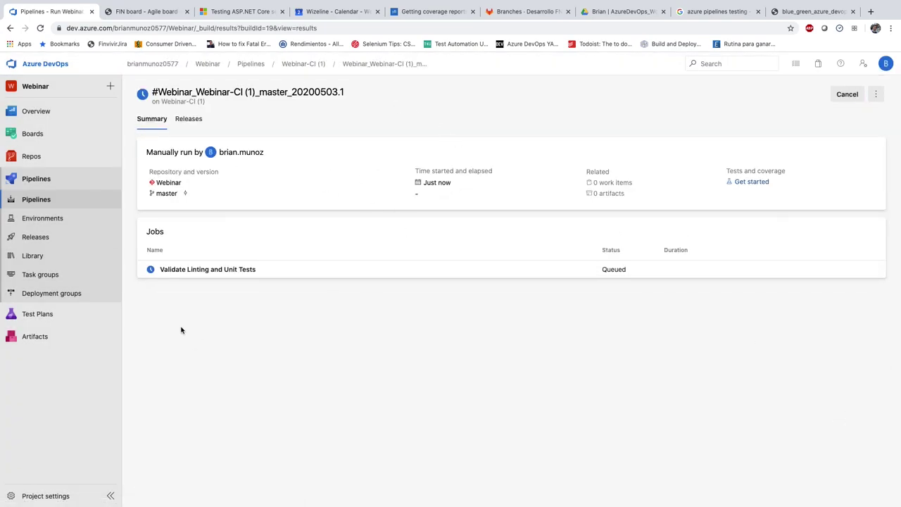
# Follow the Validate Linting and Unit Tests job log of the manual master run of Webinar-CI (1)
pyautogui.click(221, 274)
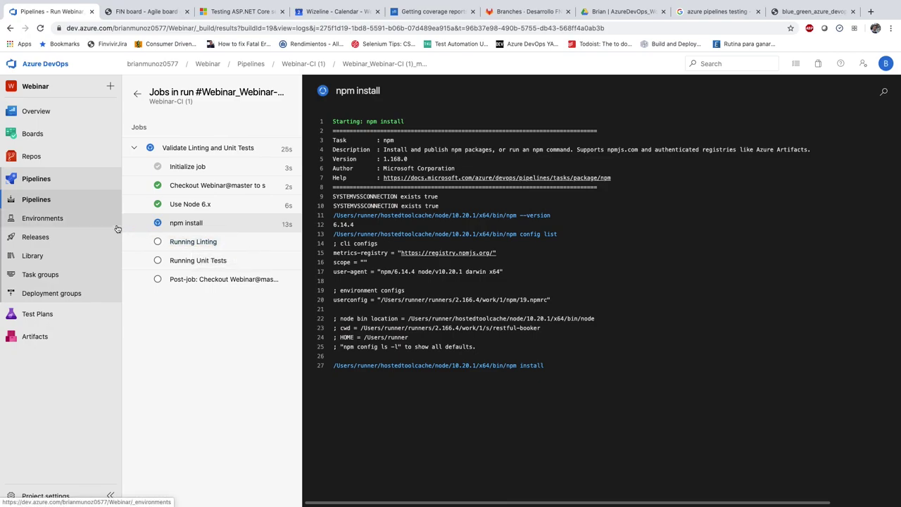
pyautogui.click(60, 200)
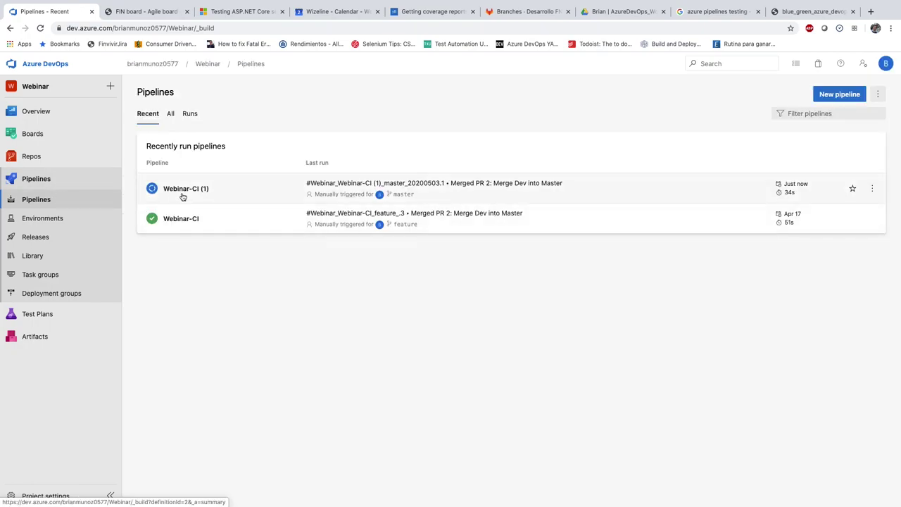
pyautogui.click(183, 194)
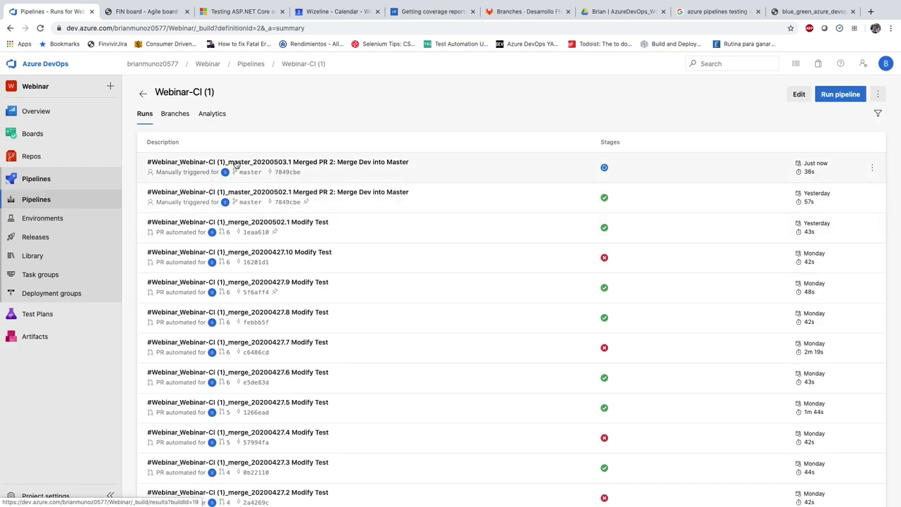
pyautogui.click(236, 165)
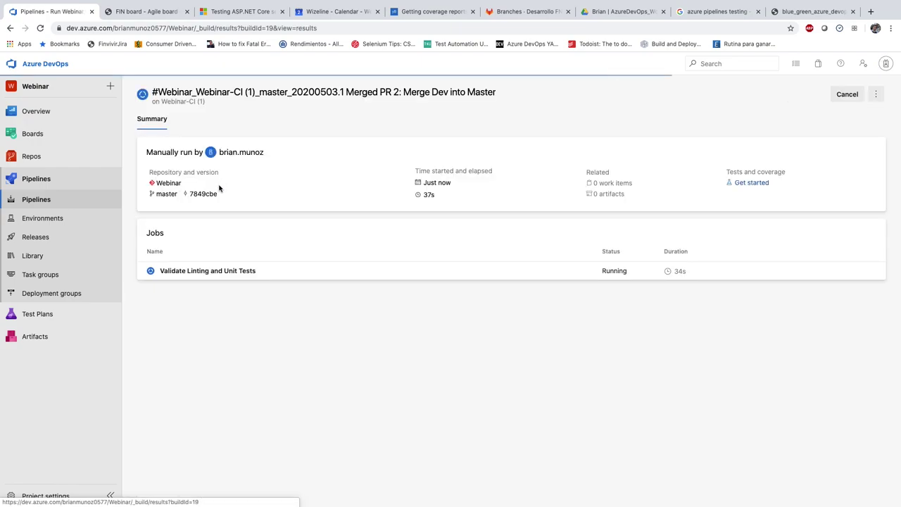
pyautogui.click(221, 279)
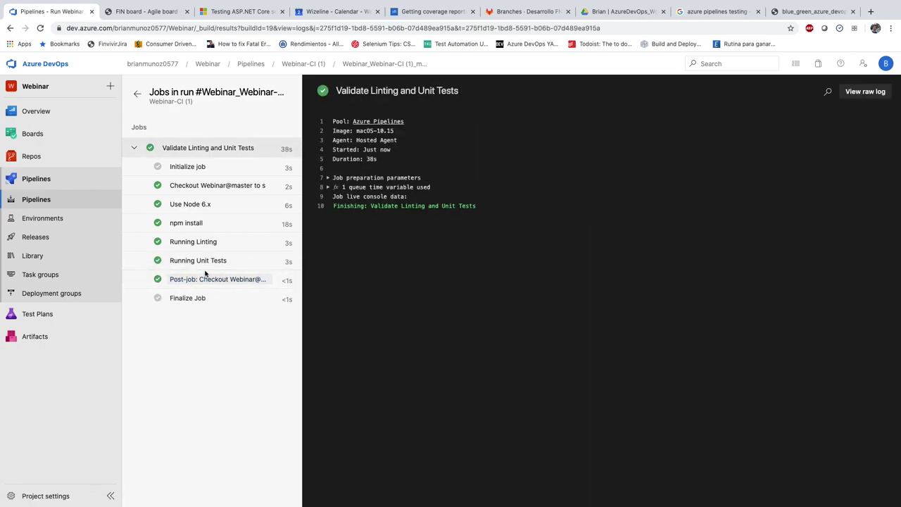
# Open Release-2 of New release pipeline (1) and approve its pending Deploy To Production deployment without a comment
pyautogui.click(77, 241)
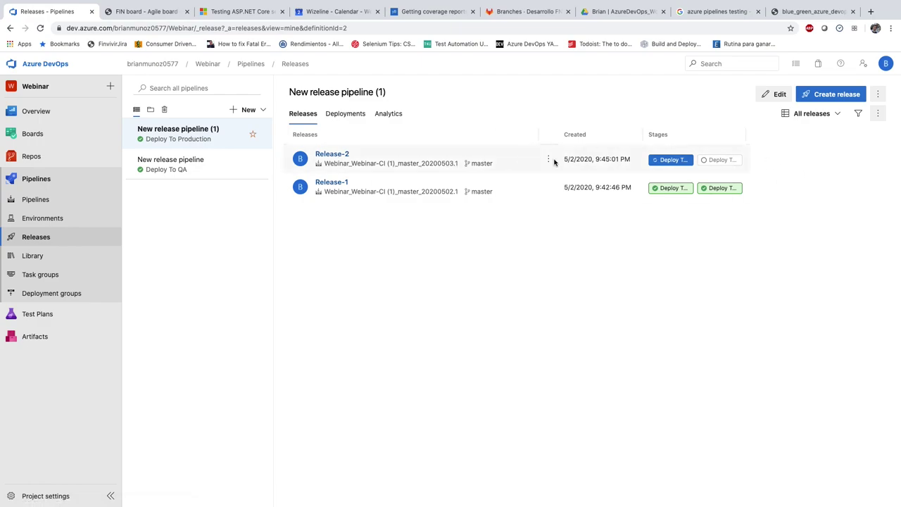
pyautogui.click(341, 157)
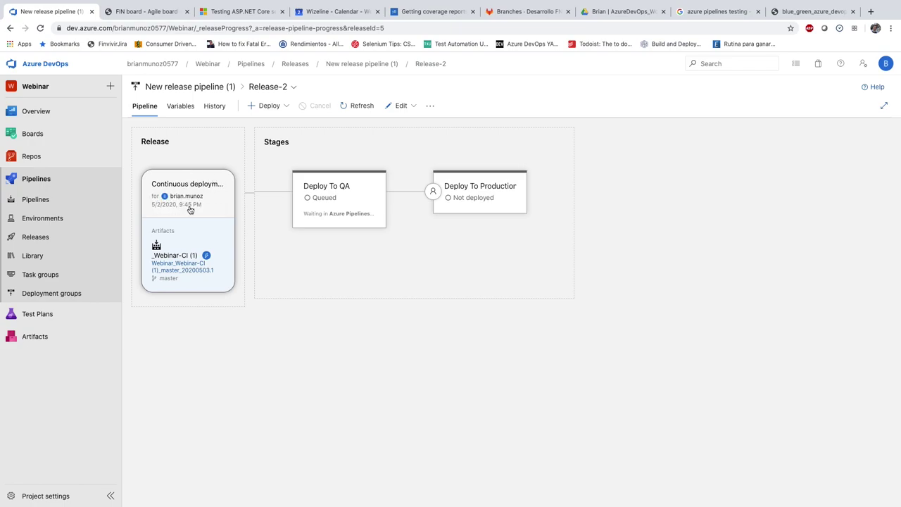
pyautogui.moveTo(31, 155)
pyautogui.moveTo(345, 210)
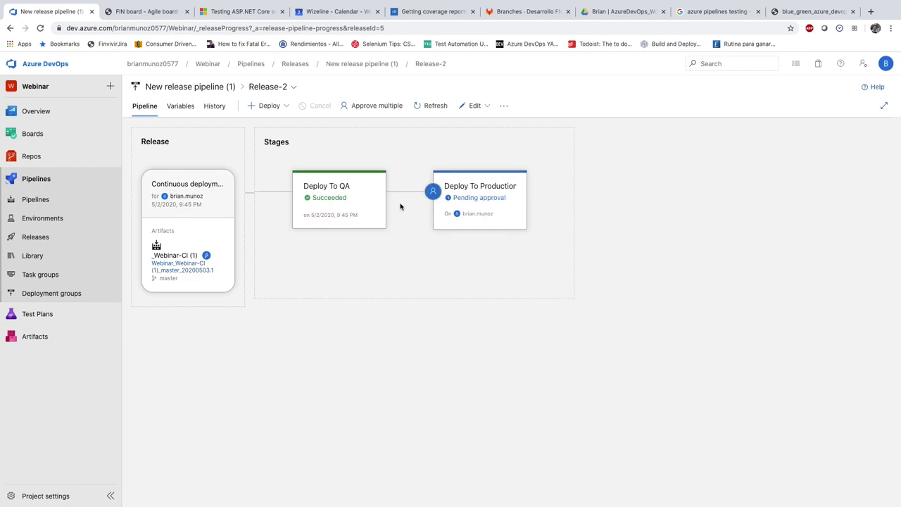
pyautogui.moveTo(519, 209)
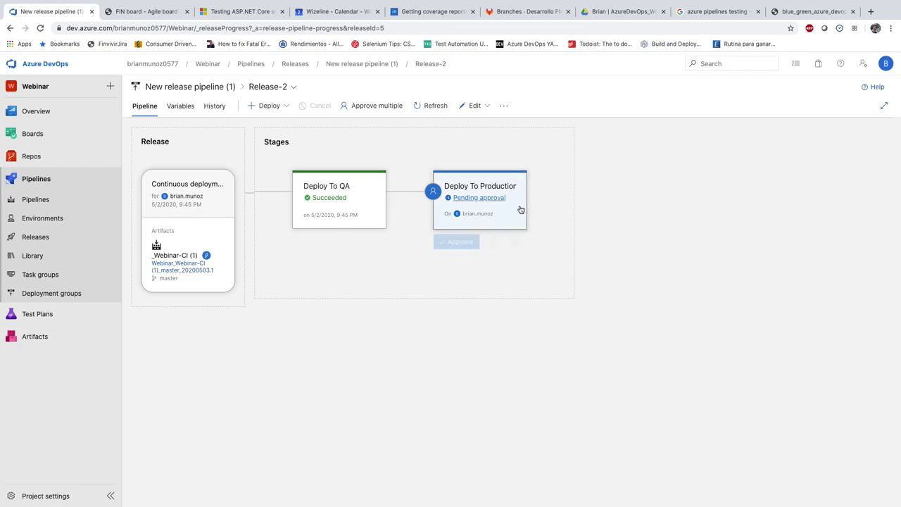
pyautogui.click(461, 242)
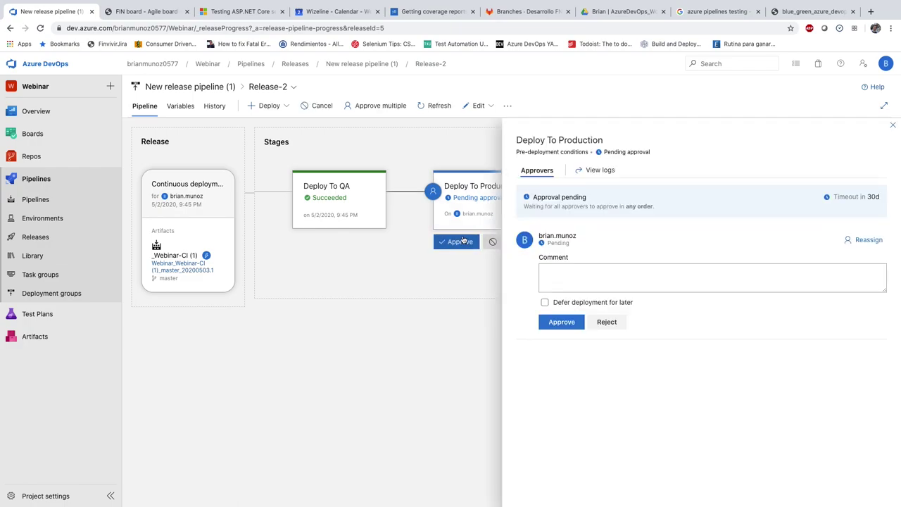
pyautogui.click(561, 322)
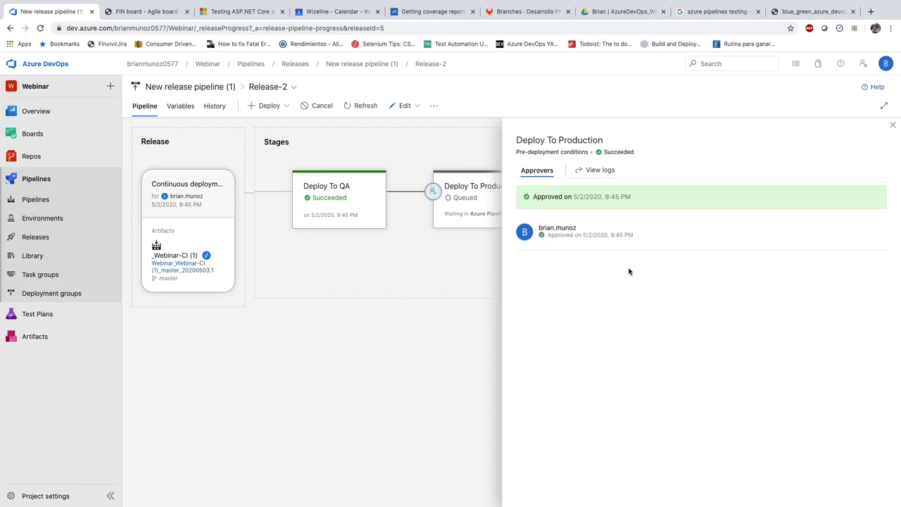
pyautogui.click(891, 127)
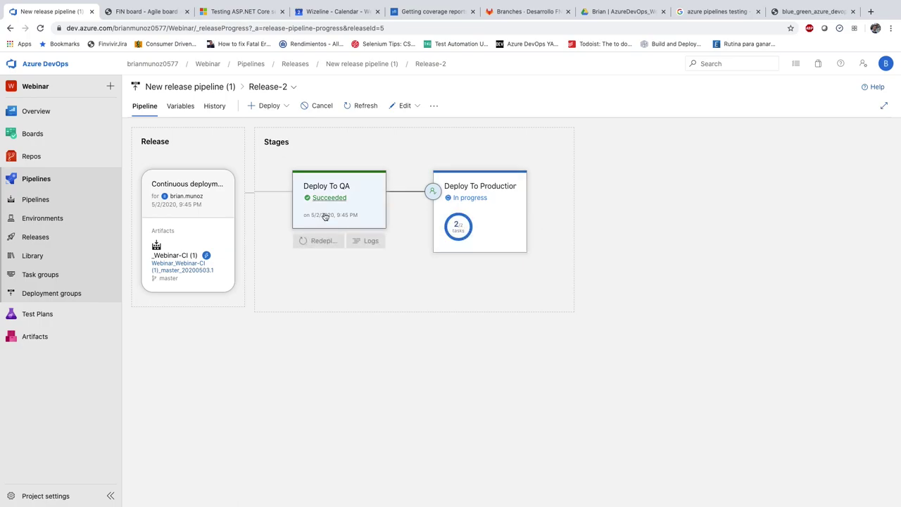
# Open New release pipeline (1) for editing and review the settings of its _Webinar-CI (1) build artifact
pyautogui.click(36, 238)
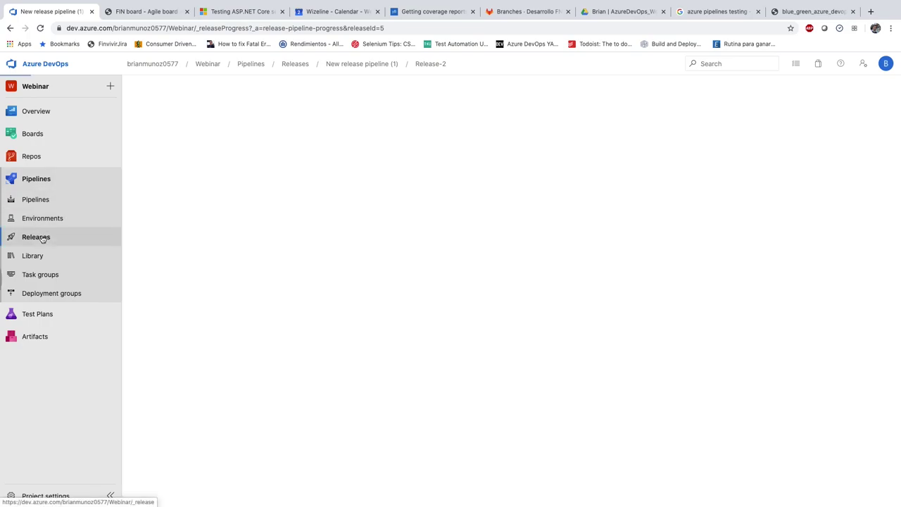
pyautogui.click(774, 94)
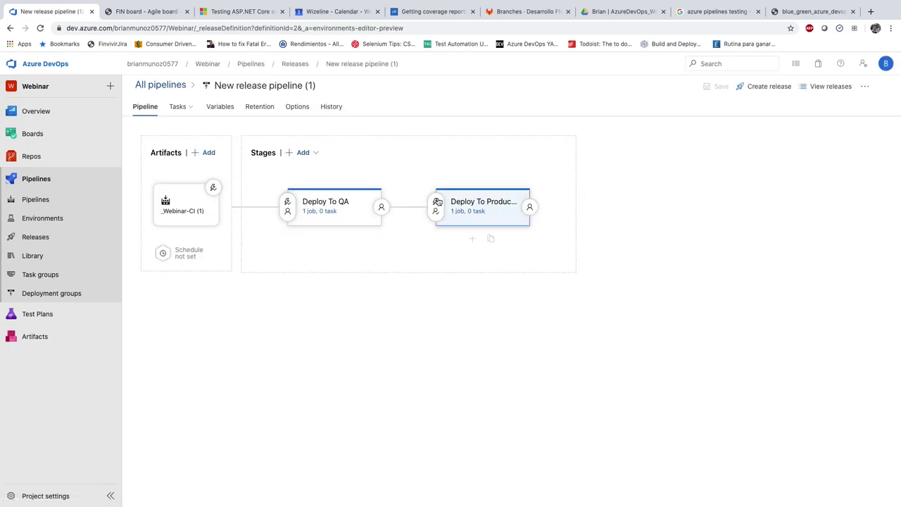
pyautogui.click(194, 208)
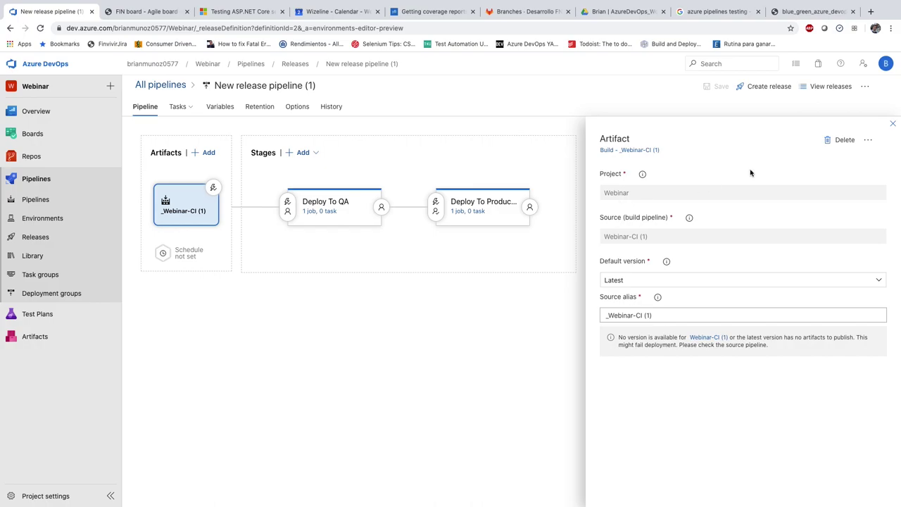
pyautogui.click(893, 124)
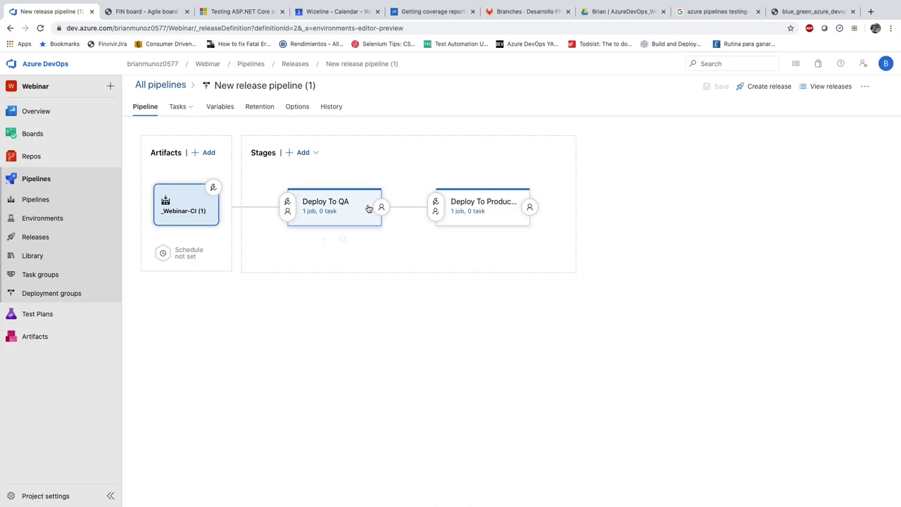
# Open the task catalog for the Deploy To QA stage's agent job and search it for net
pyautogui.click(329, 214)
pyautogui.click(393, 163)
pyautogui.click(393, 162)
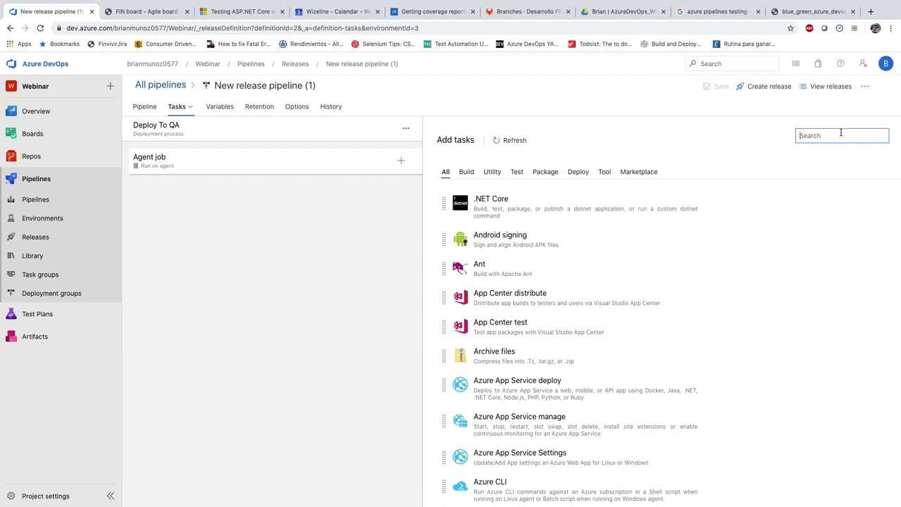
pyautogui.write('net')
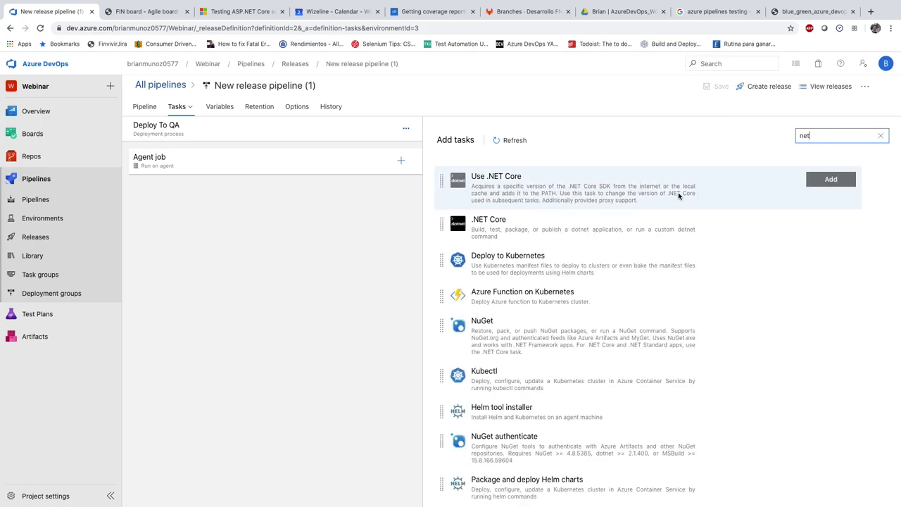
pyautogui.click(881, 136)
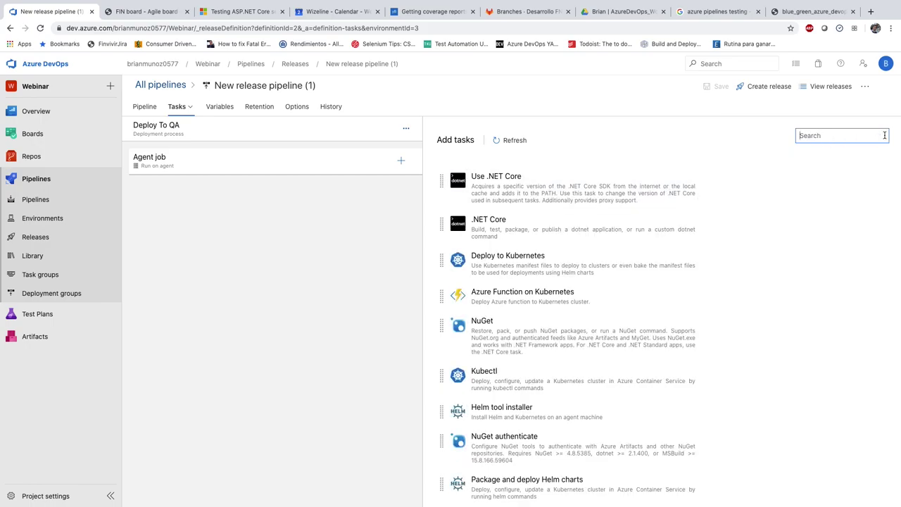
pyautogui.write('sual s')
pyautogui.hscroll(-5, 835, 181)
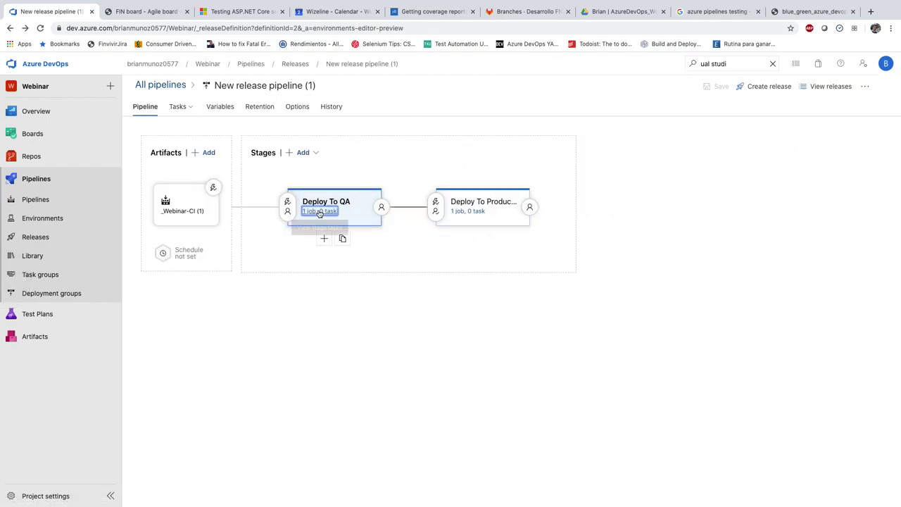
# Reopen the Deploy To QA agent job's task catalog and browse the tasks matching visual studio
pyautogui.click(319, 211)
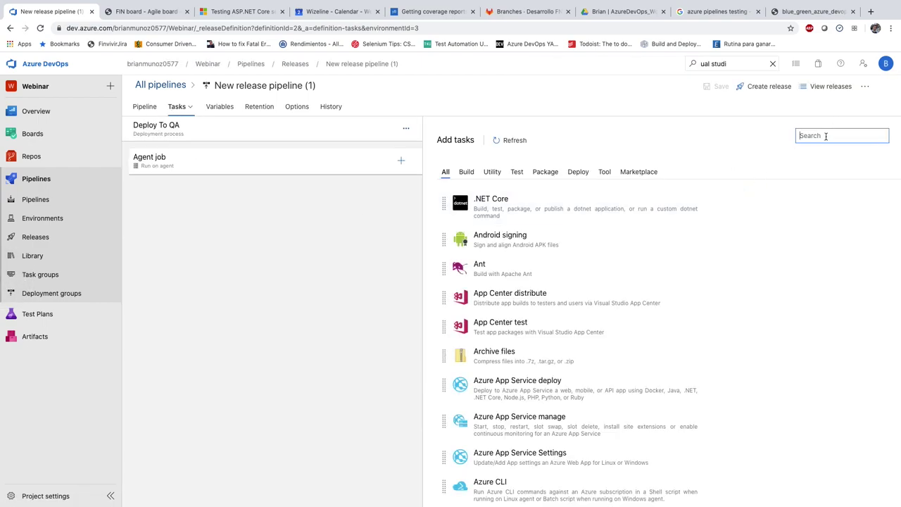
pyautogui.write('visual studio')
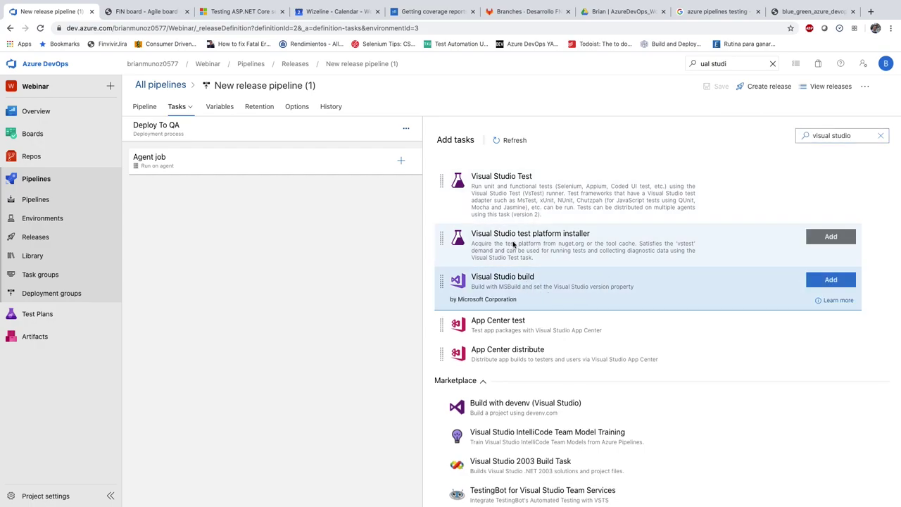
pyautogui.scroll(-3, 513, 243)
pyautogui.scroll(1, 514, 244)
pyautogui.click(879, 135)
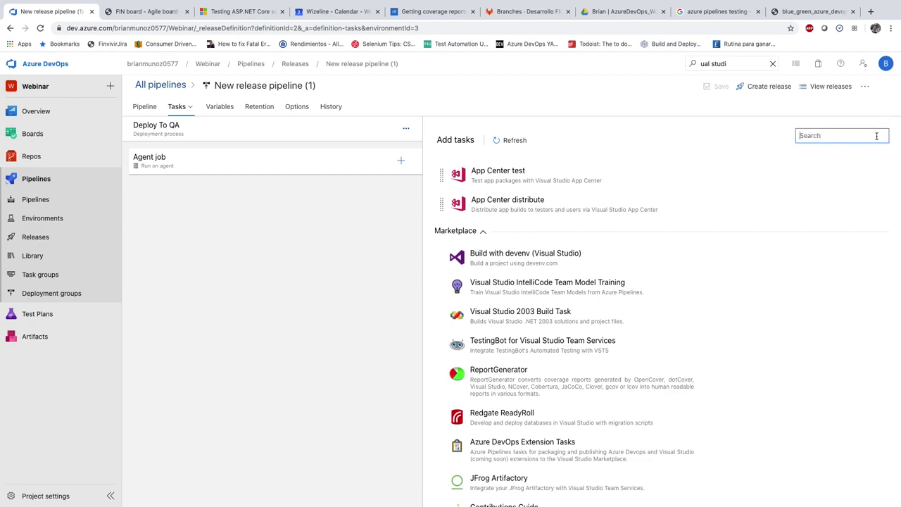
# Find the NuGet task by searching for Nuget and add it to Deploy To QA's agent job
pyautogui.click(876, 136)
pyautogui.write('Nuget')
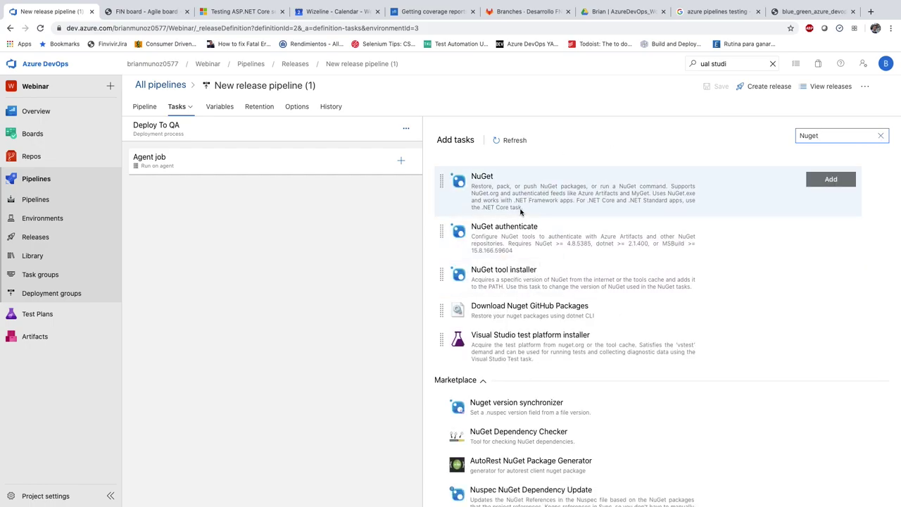
pyautogui.moveTo(510, 188); pyautogui.dragTo(243, 197)
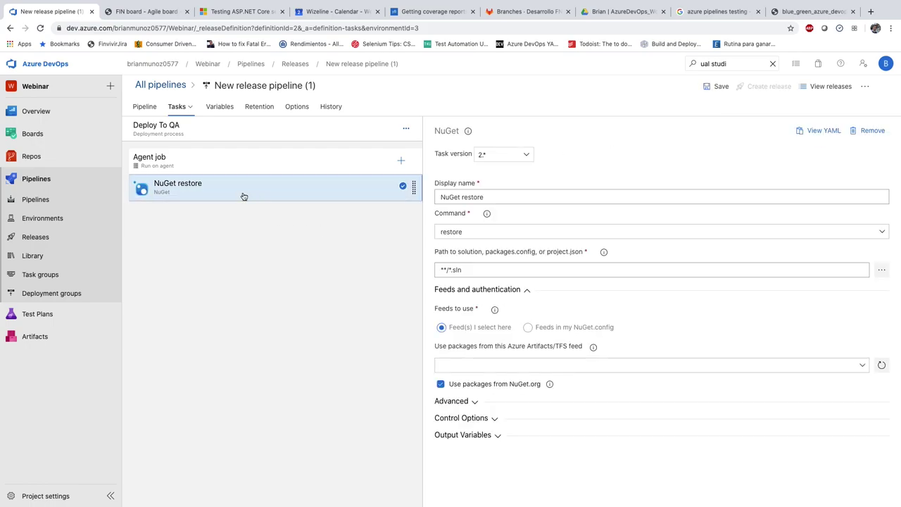
# Set the NuGet task's command to push and check the available target feeds without choosing one
pyautogui.click(606, 232)
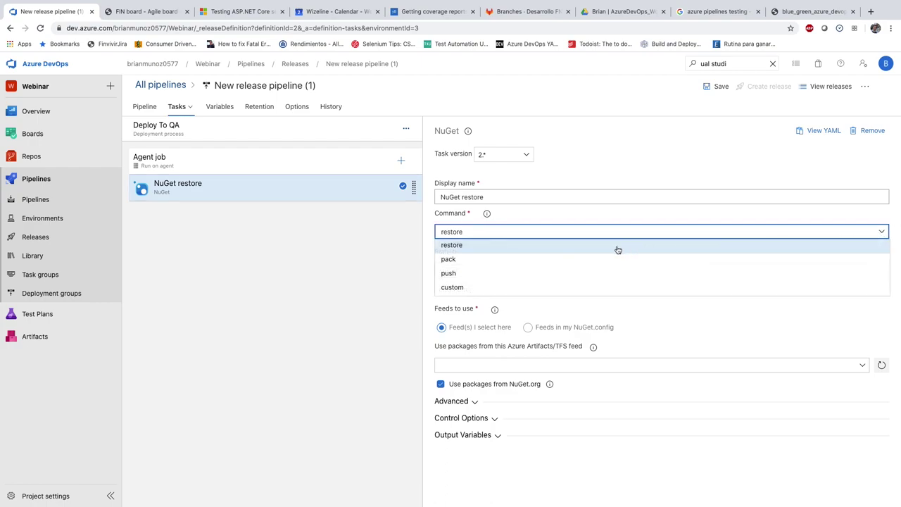
pyautogui.click(525, 275)
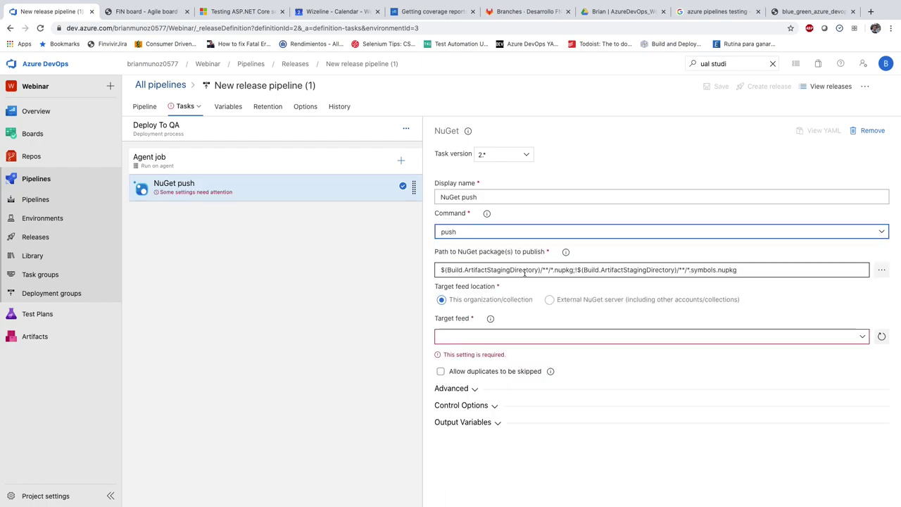
pyautogui.click(554, 336)
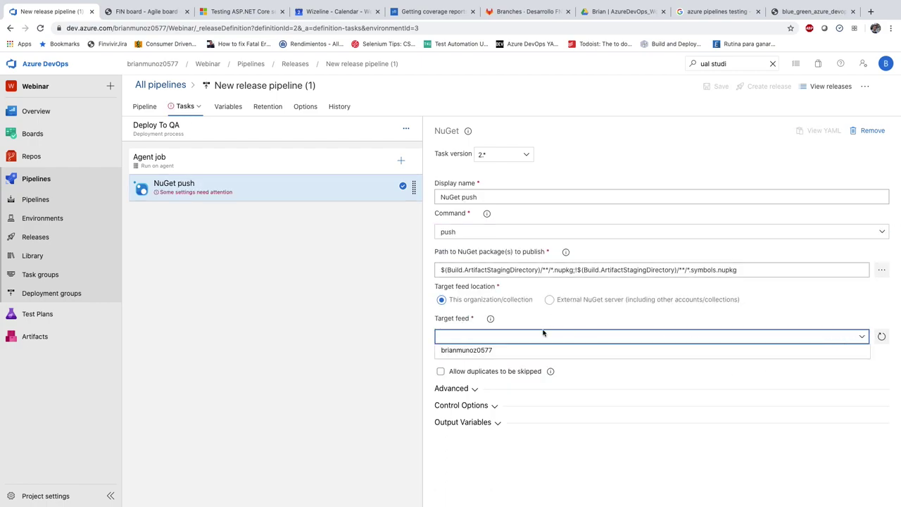
pyautogui.click(502, 333)
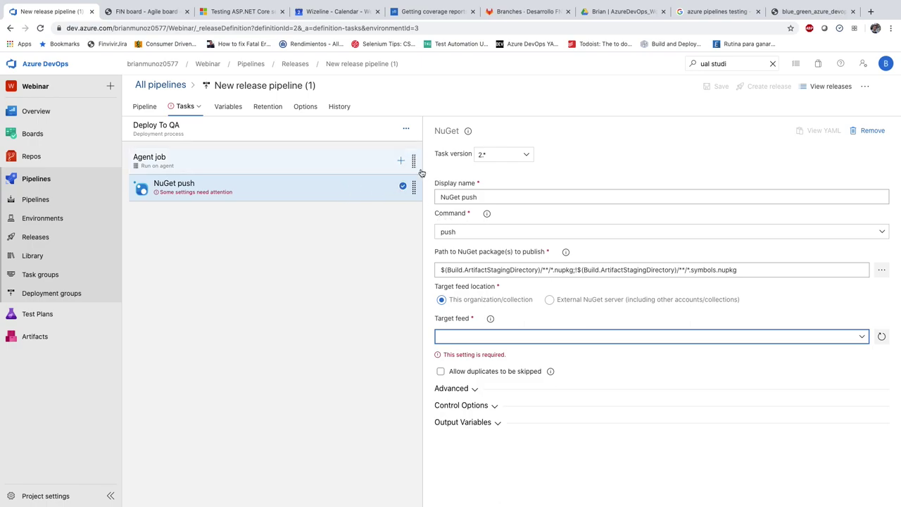
pyautogui.click(377, 192)
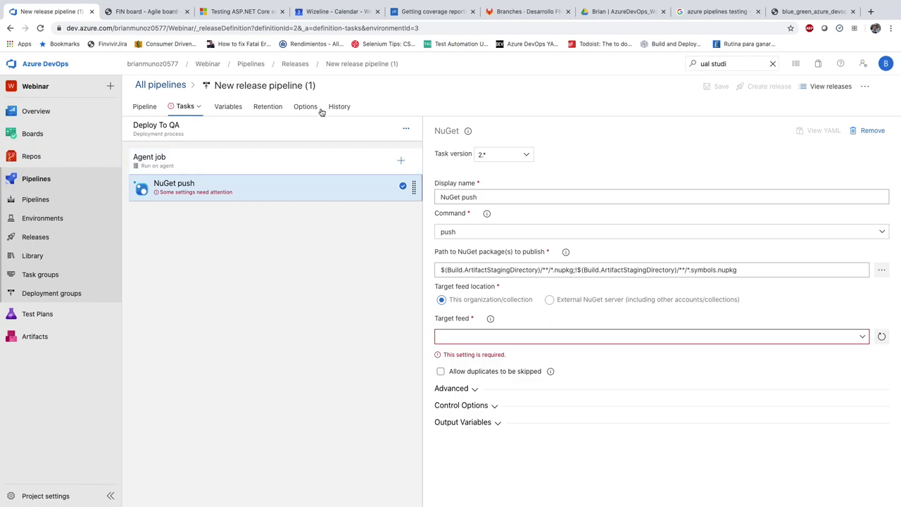
# Switch to the blue-green Azure DevOps app service diagram to examine the build and release flow
pyautogui.click(802, 11)
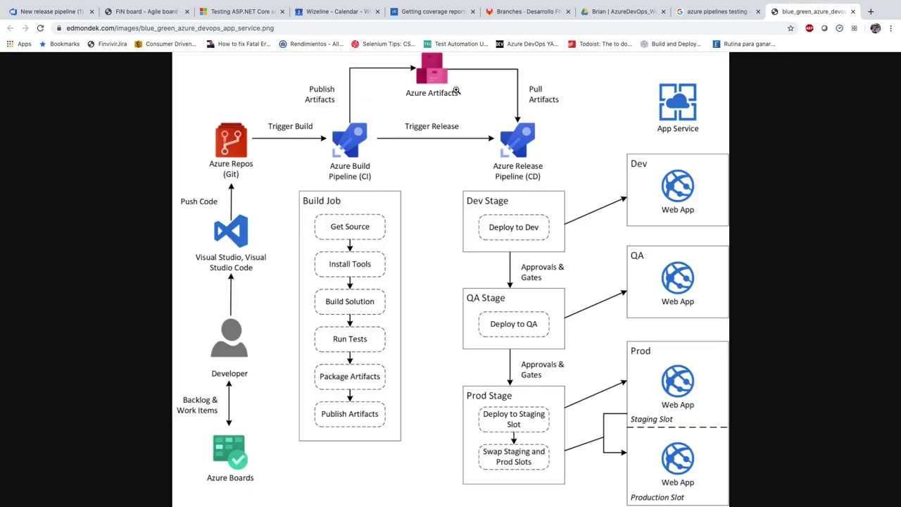